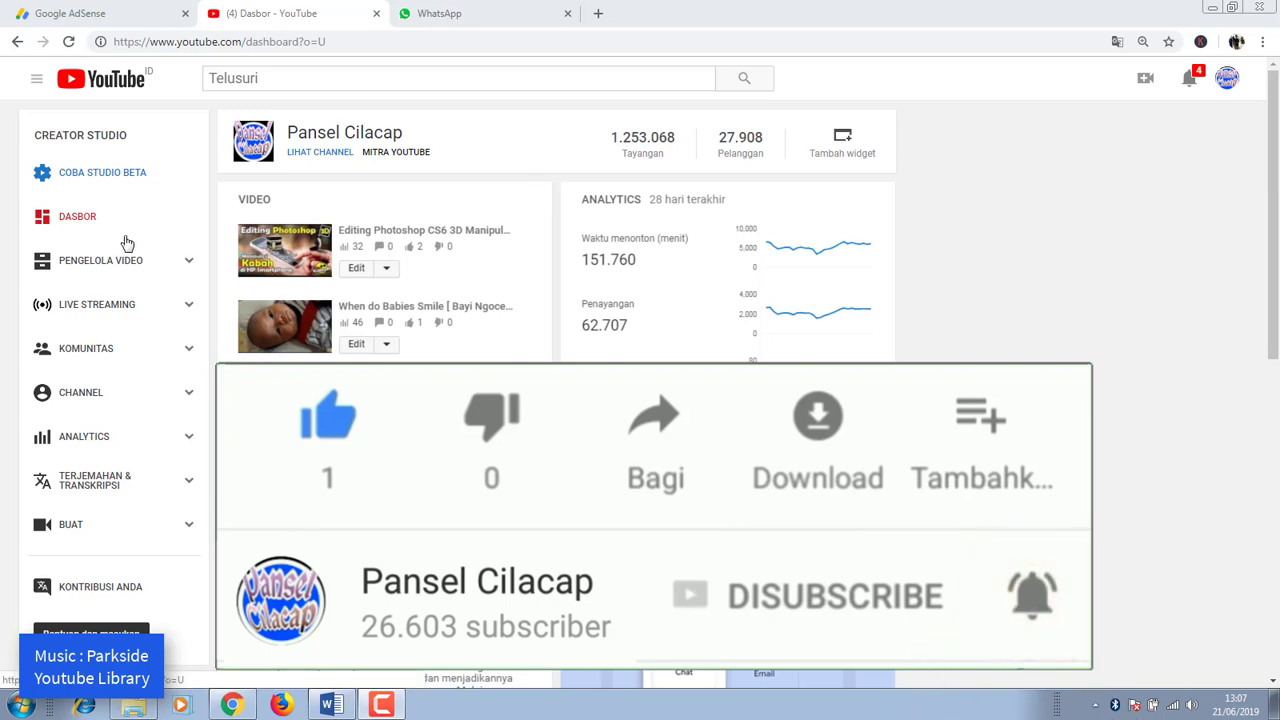
# Sort the channel's videos by most viewed and open "Cara Daftar Google Adsense Youtube Lewat HP Android" for editing
pyautogui.click(124, 272)
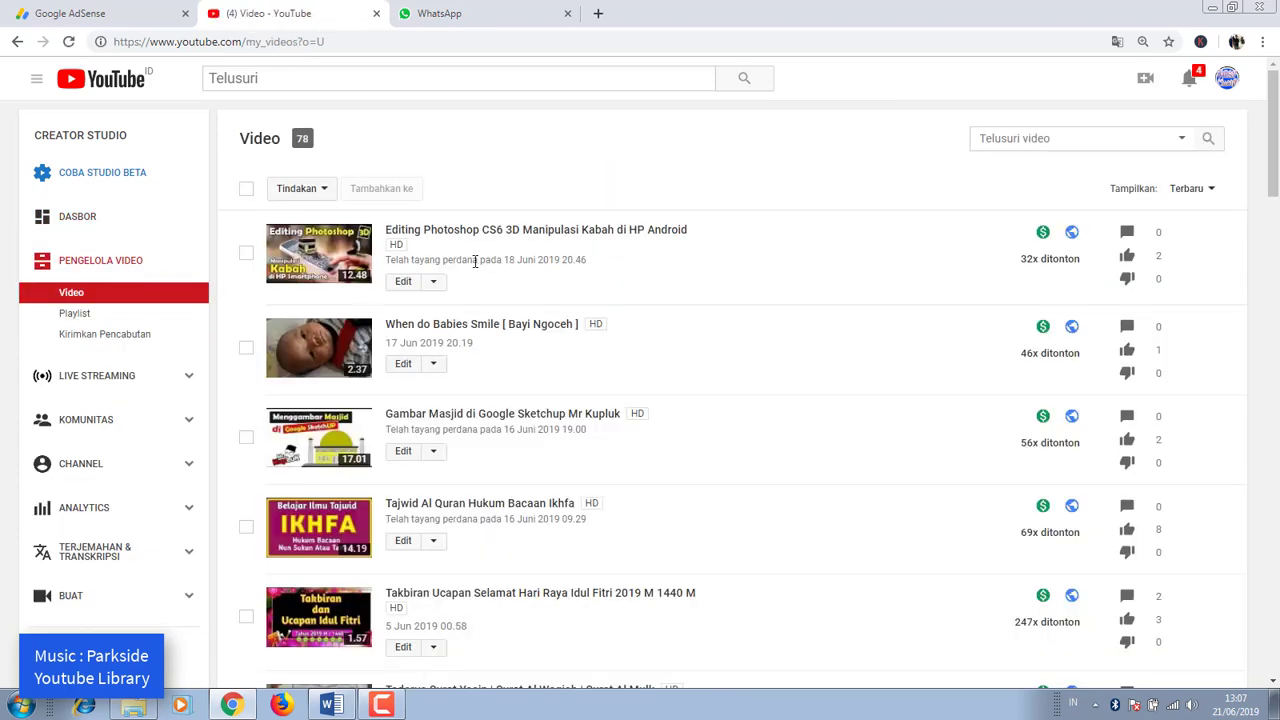
pyautogui.click(1194, 192)
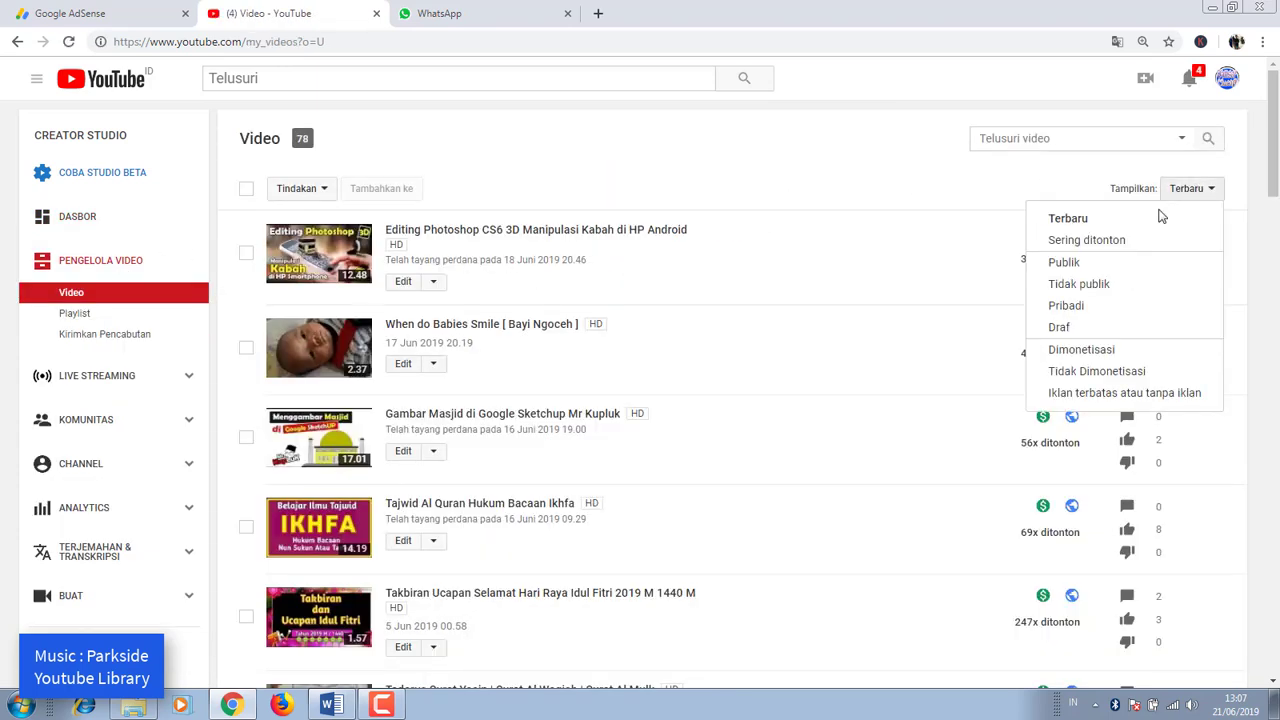
pyautogui.click(1124, 245)
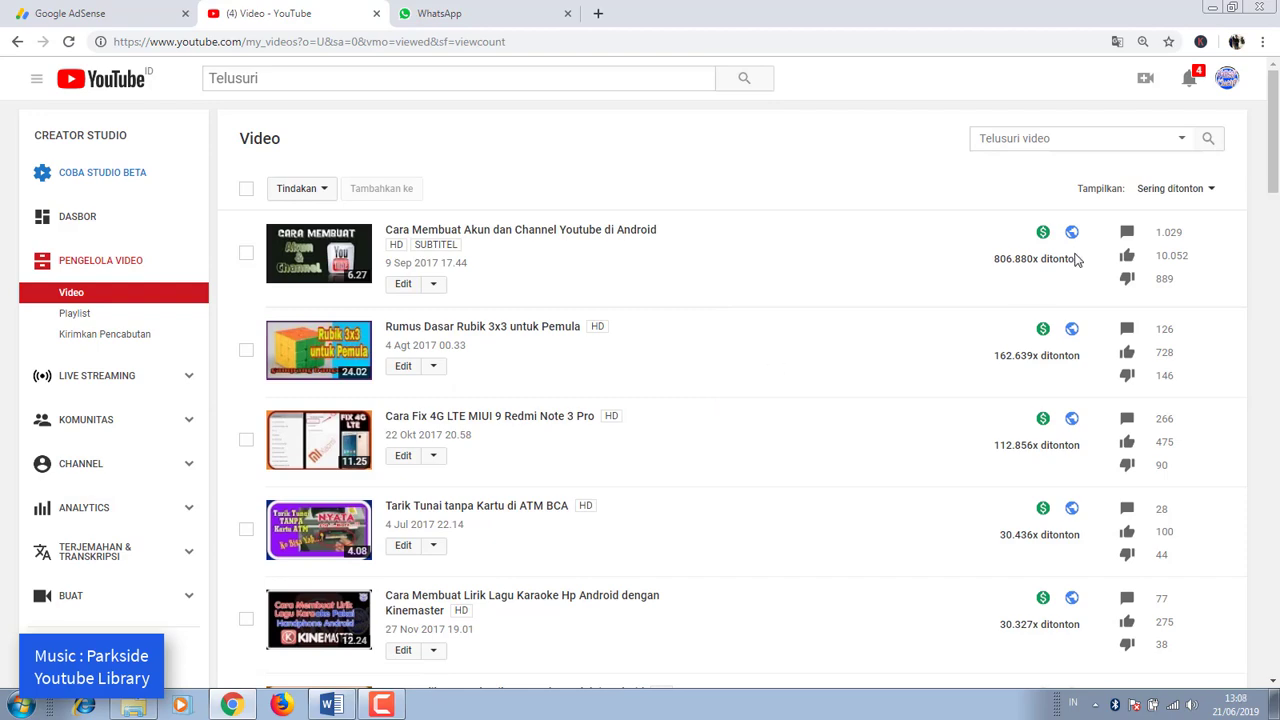
pyautogui.moveTo(1277, 125); pyautogui.dragTo(1277, 267)
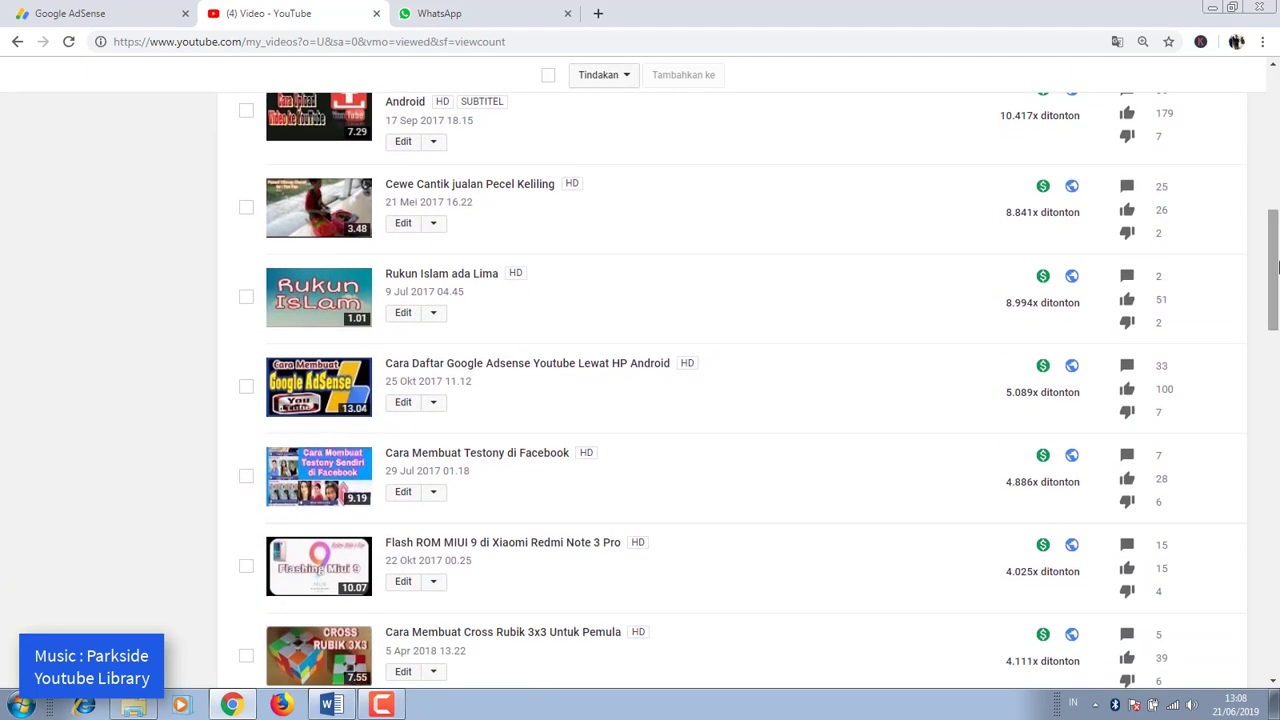
pyautogui.click(405, 404)
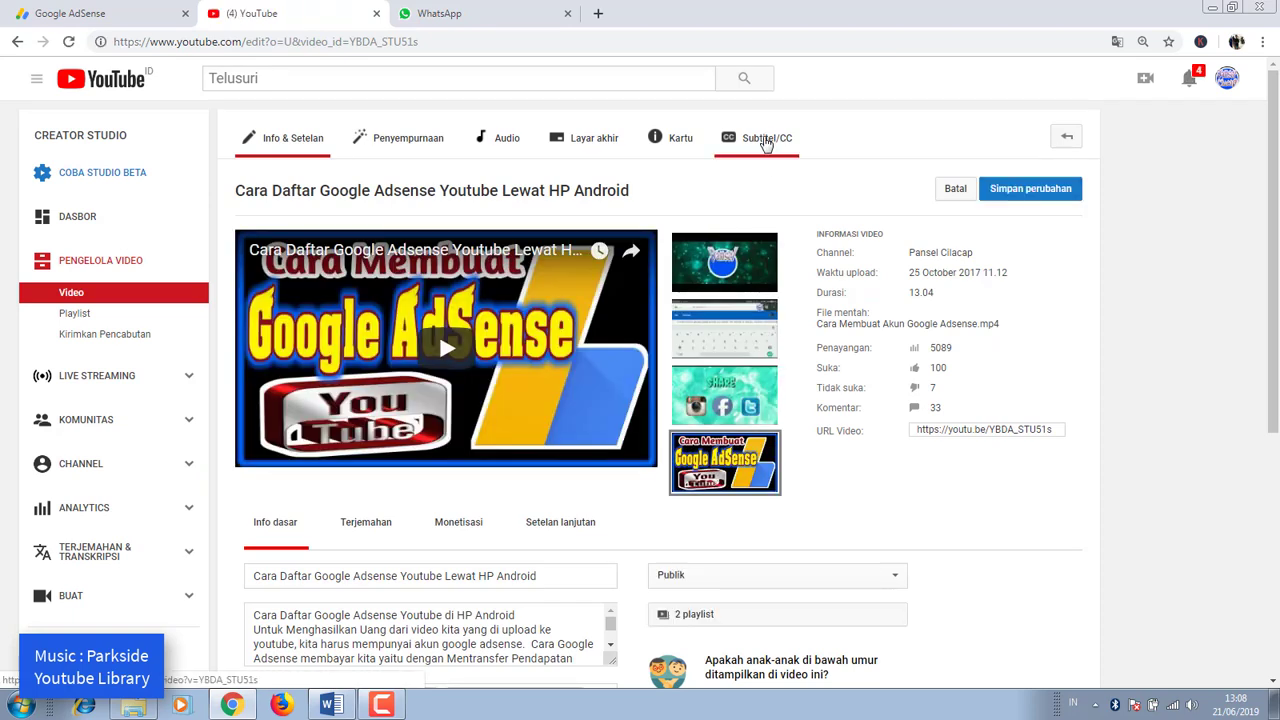
# Set the video's spoken language to Indonesia in its subtitle settings
pyautogui.click(765, 142)
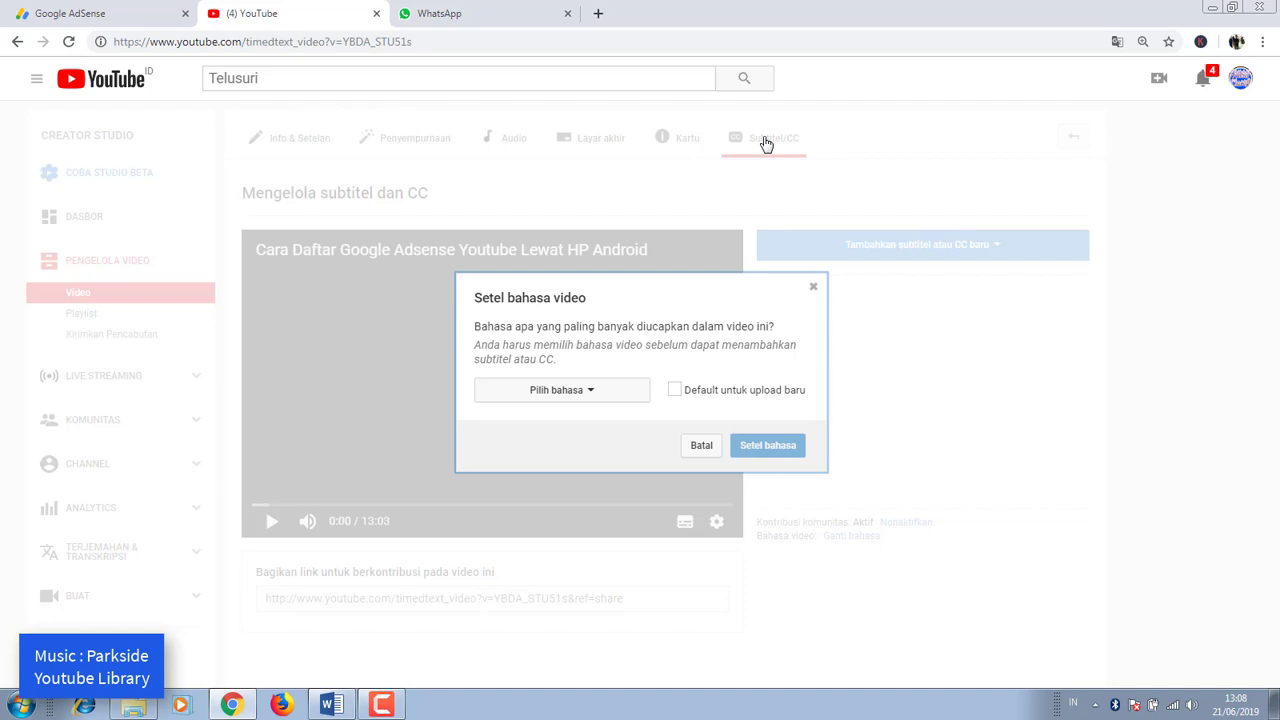
pyautogui.click(591, 397)
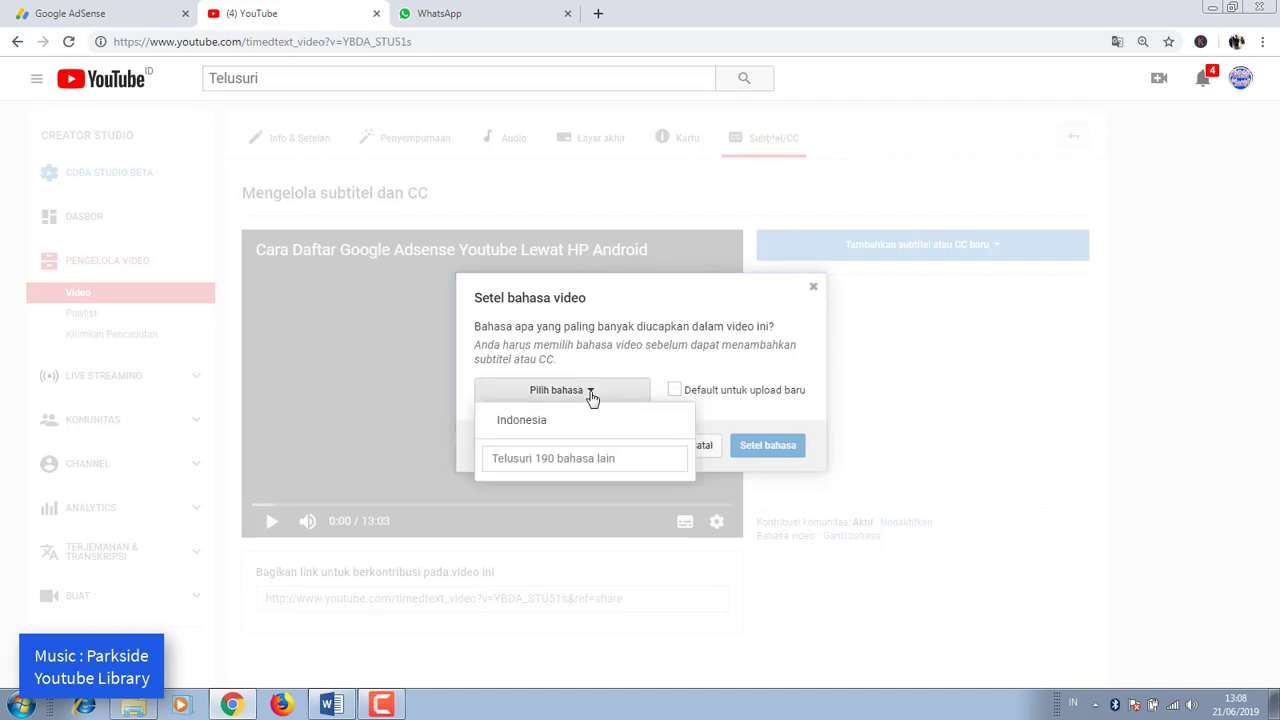
pyautogui.click(529, 423)
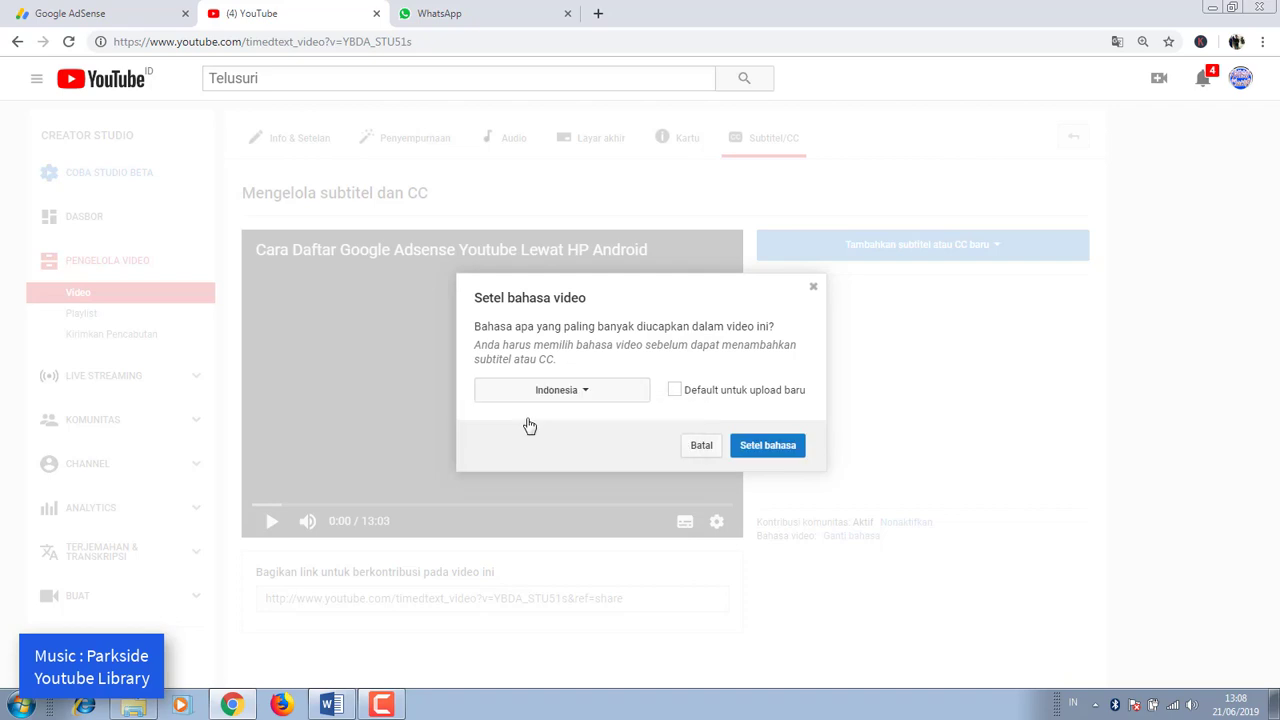
pyautogui.click(770, 448)
pyautogui.click(776, 450)
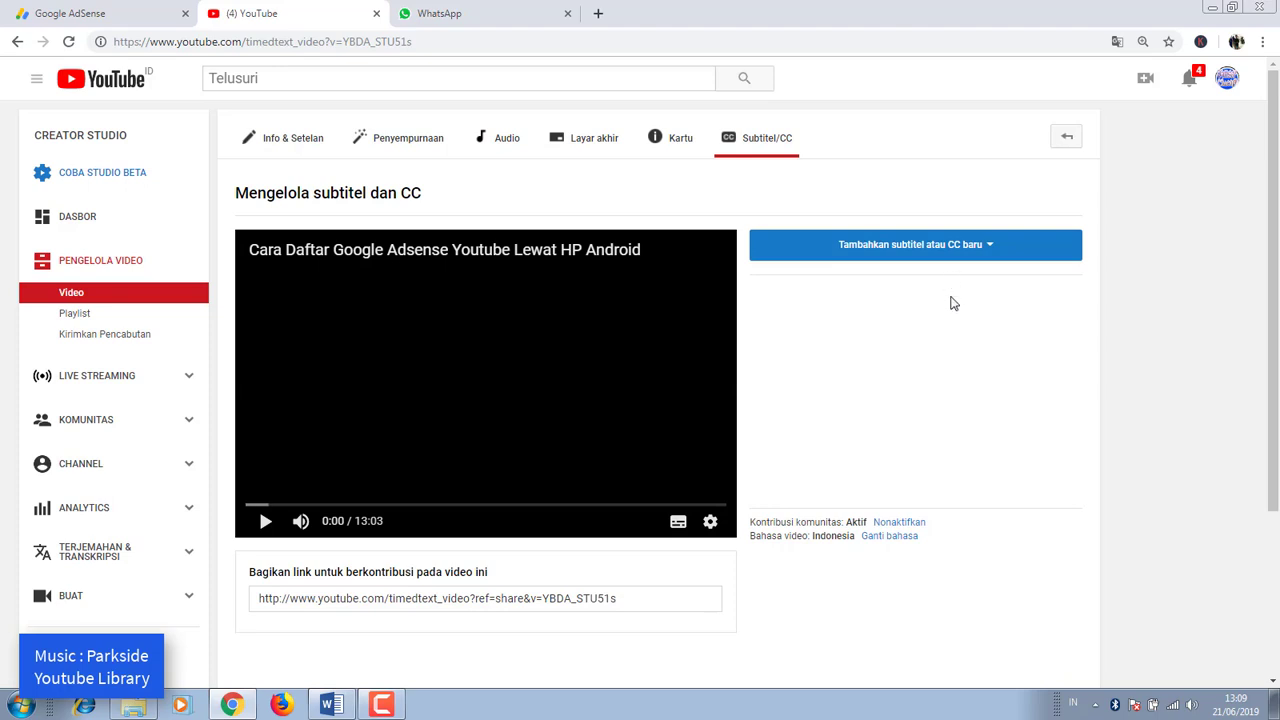
# Start a new Indonesian subtitle track for the video, using the create-from-scratch method
pyautogui.click(896, 250)
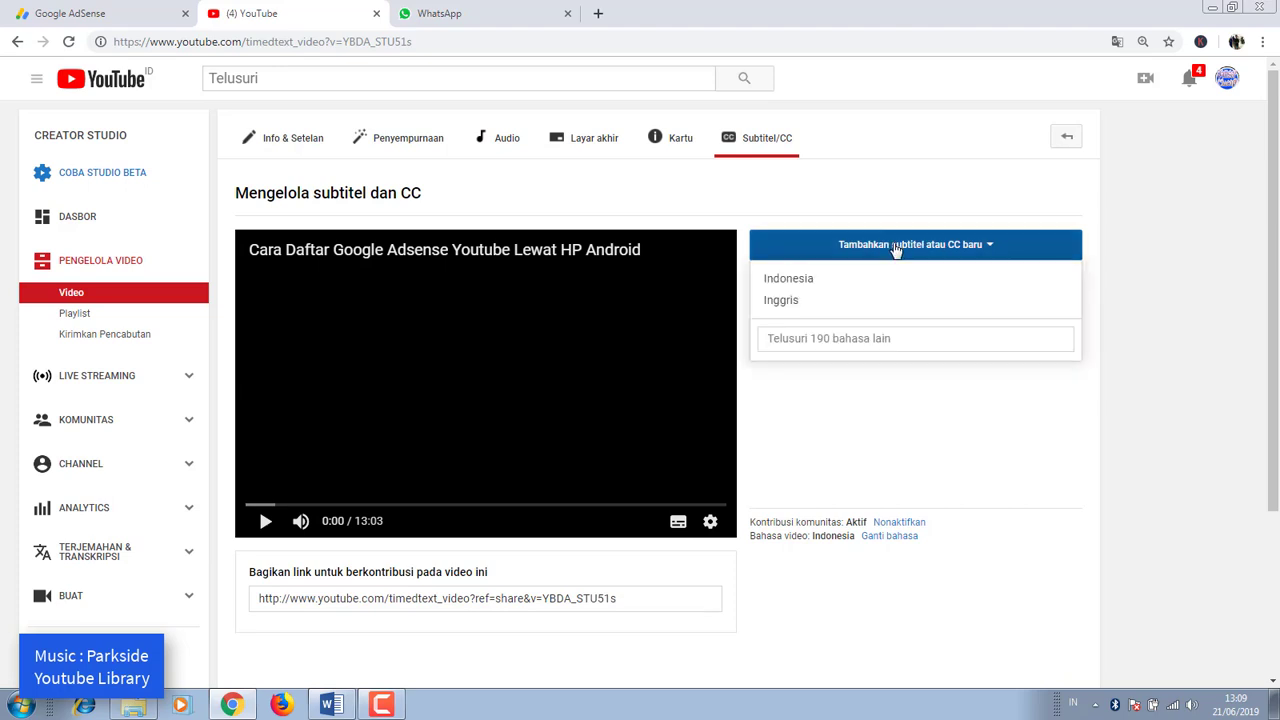
pyautogui.click(838, 283)
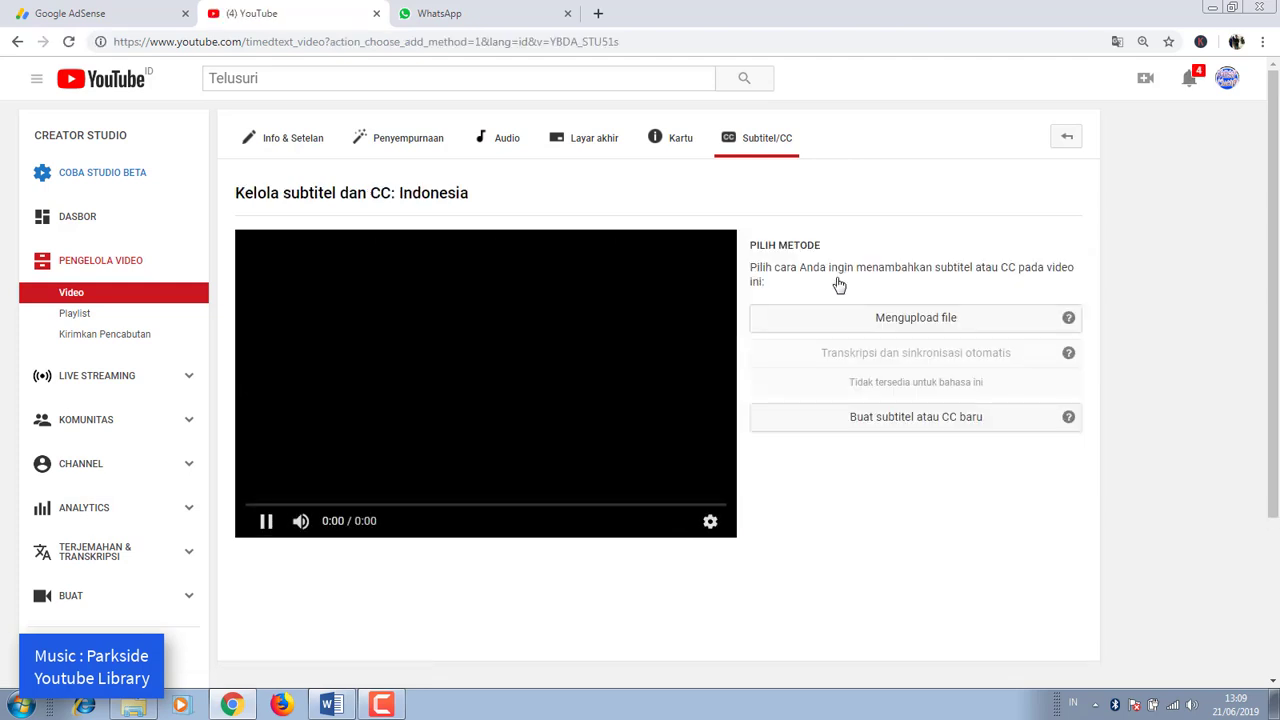
pyautogui.click(925, 425)
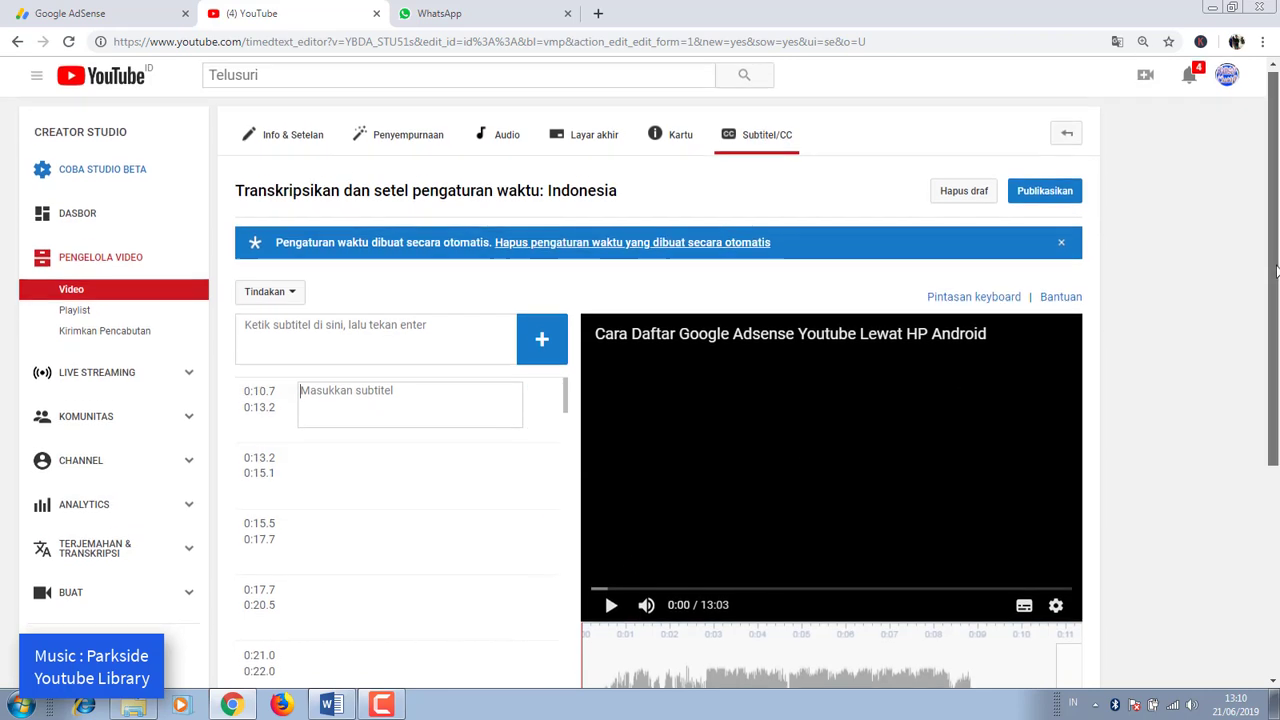
# Play the first seconds of the video and return the playhead to the start of the timeline
pyautogui.scroll(-1, 1273, 261)
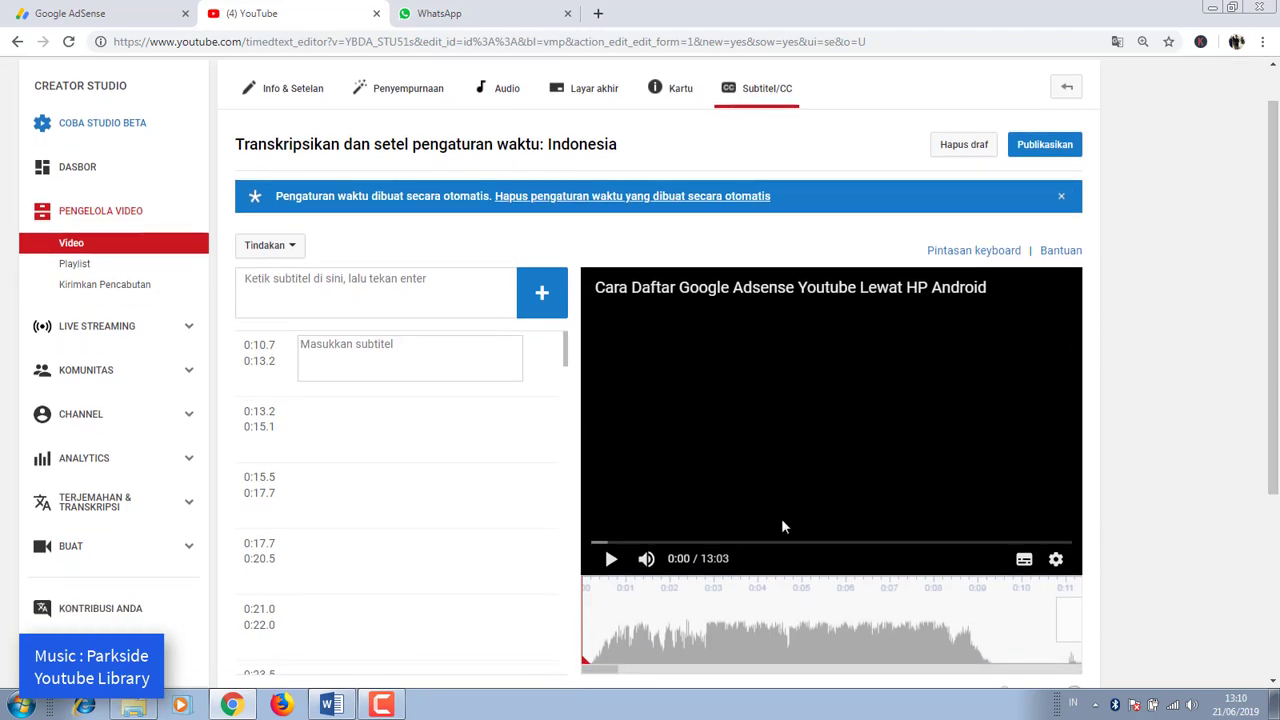
pyautogui.click(609, 566)
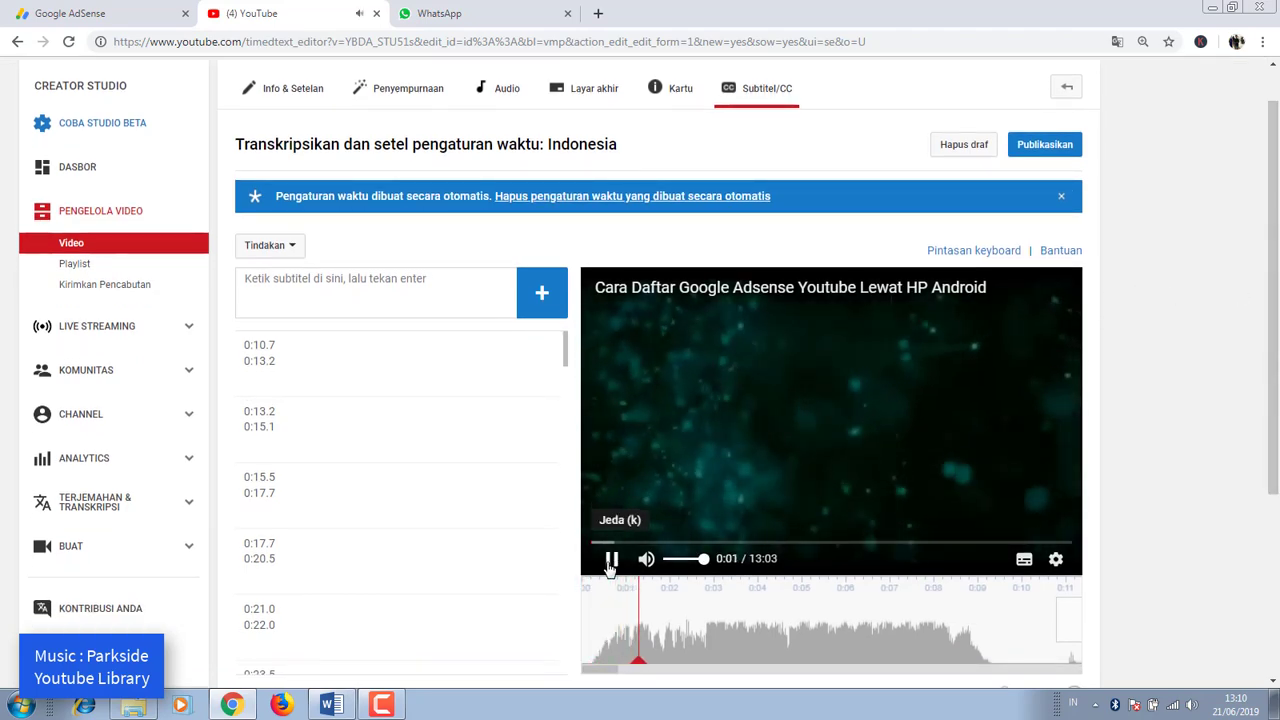
pyautogui.click(610, 563)
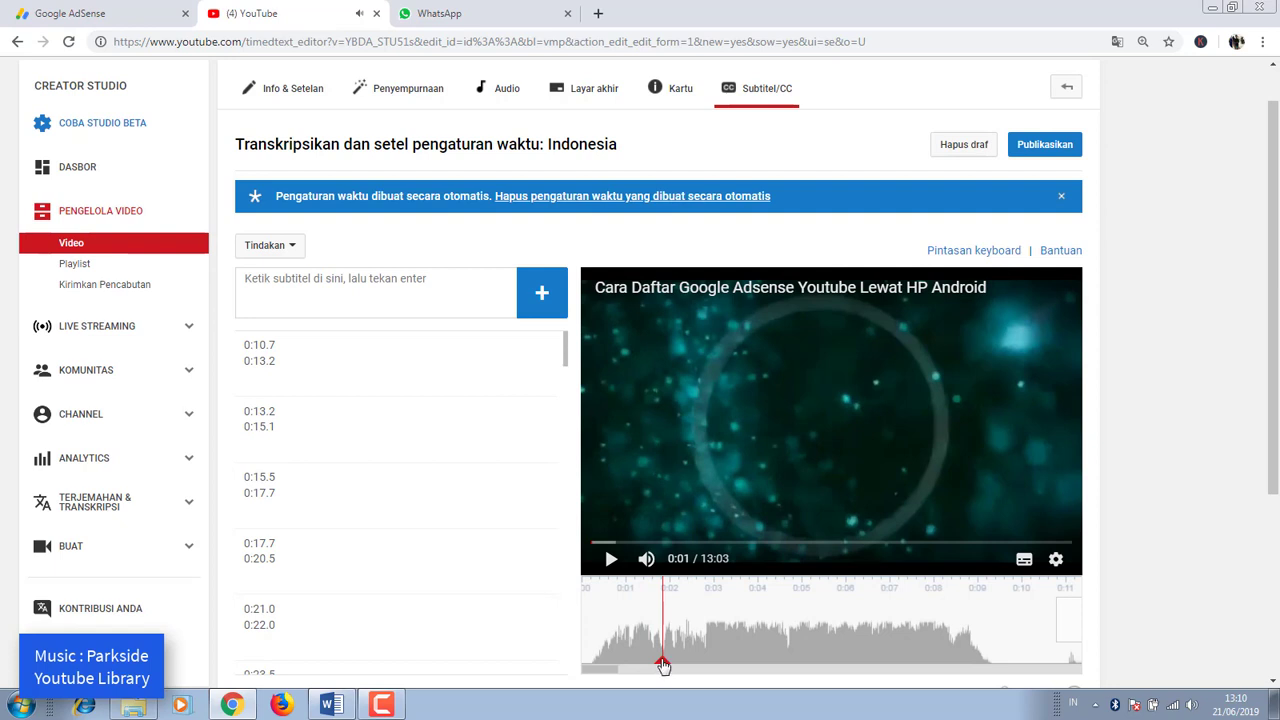
pyautogui.moveTo(587, 665); pyautogui.dragTo(584, 665)
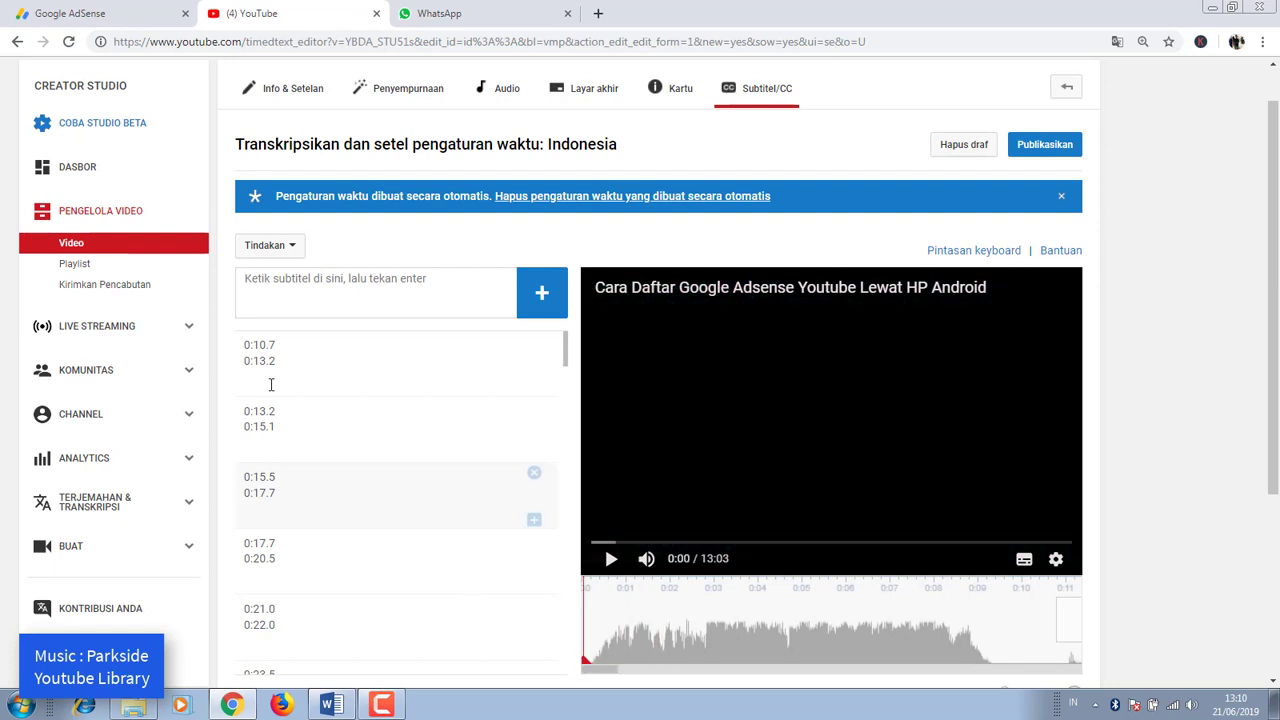
# Enter "Intro [Musik]" as the text of the first subtitle
pyautogui.click(320, 349)
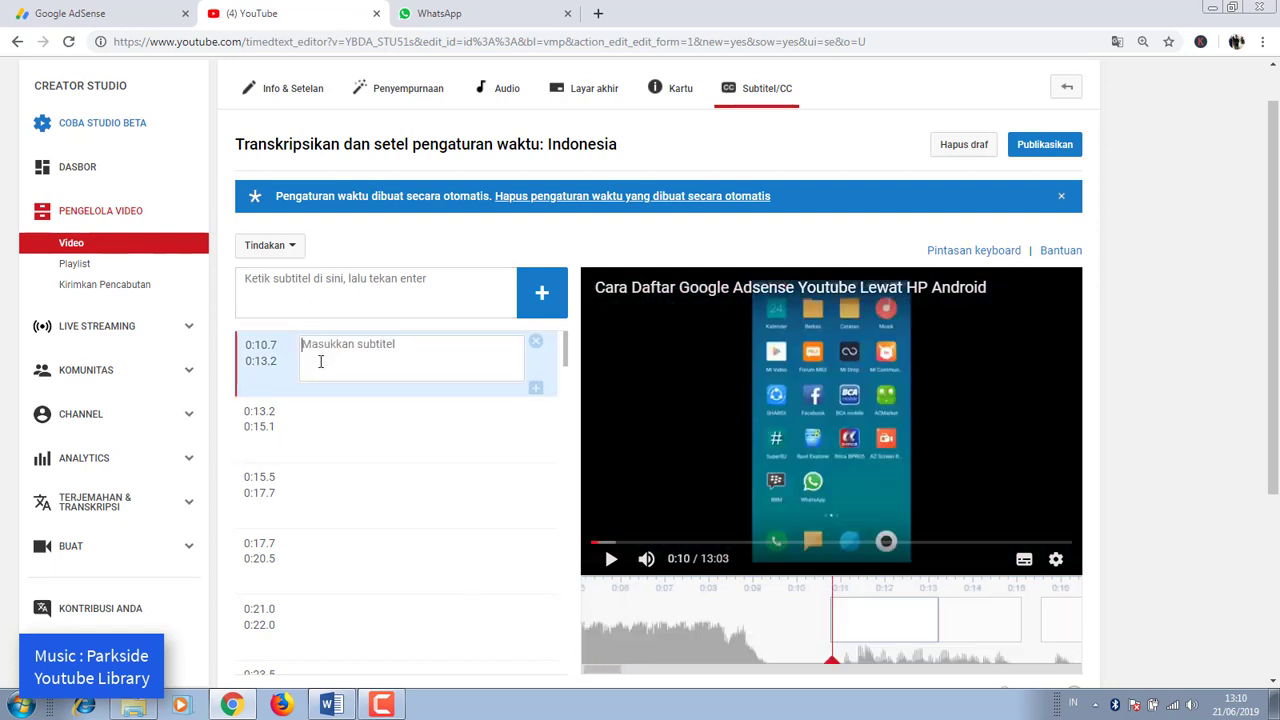
pyautogui.write('Intr')
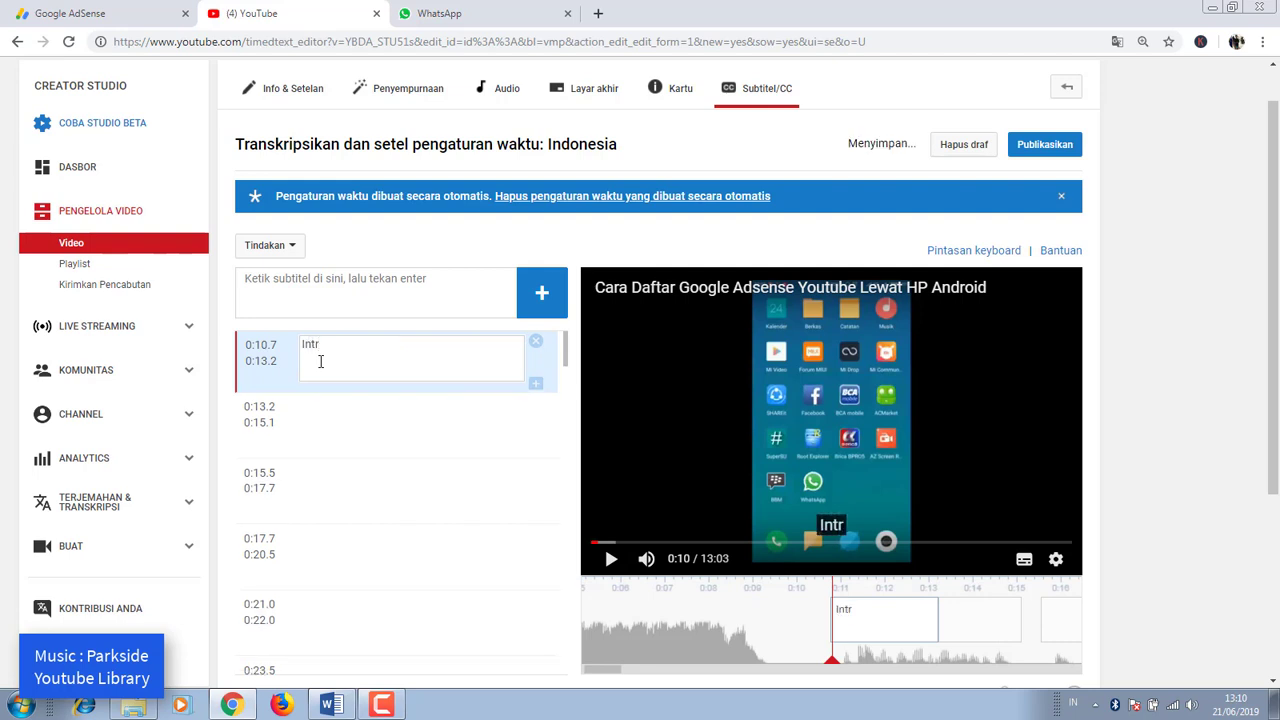
pyautogui.write('o [Musik')
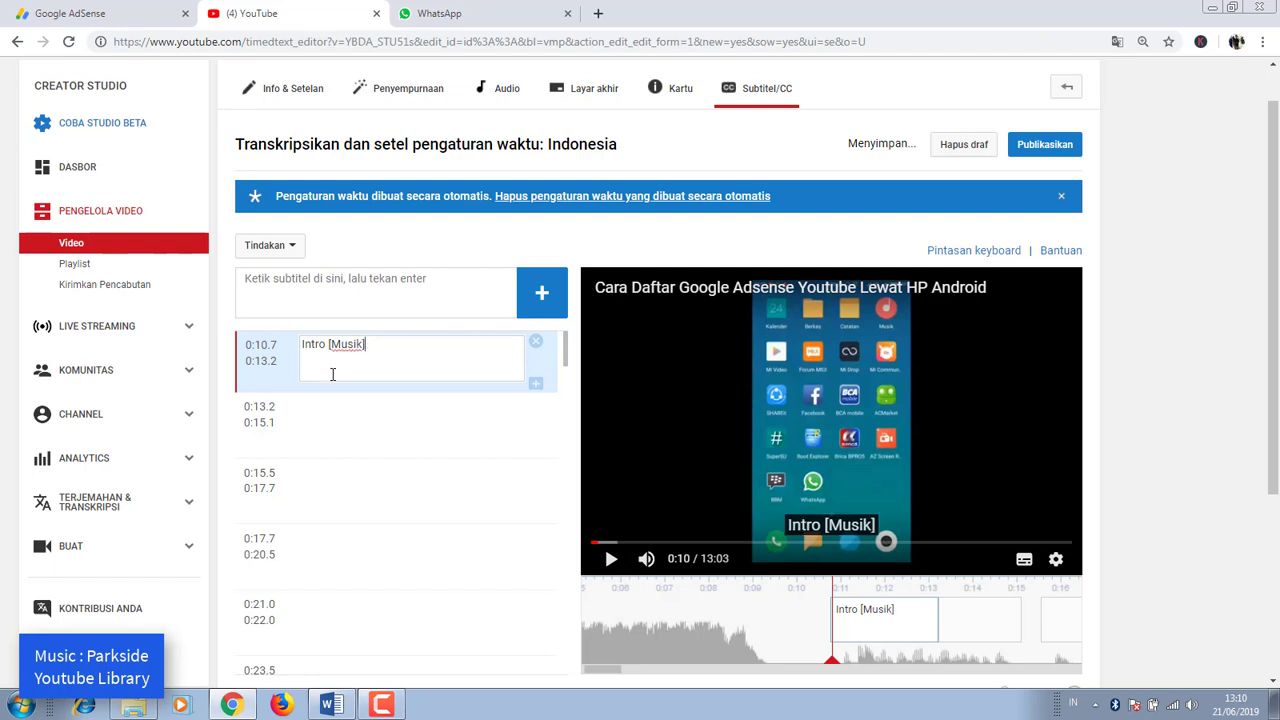
pyautogui.click(355, 432)
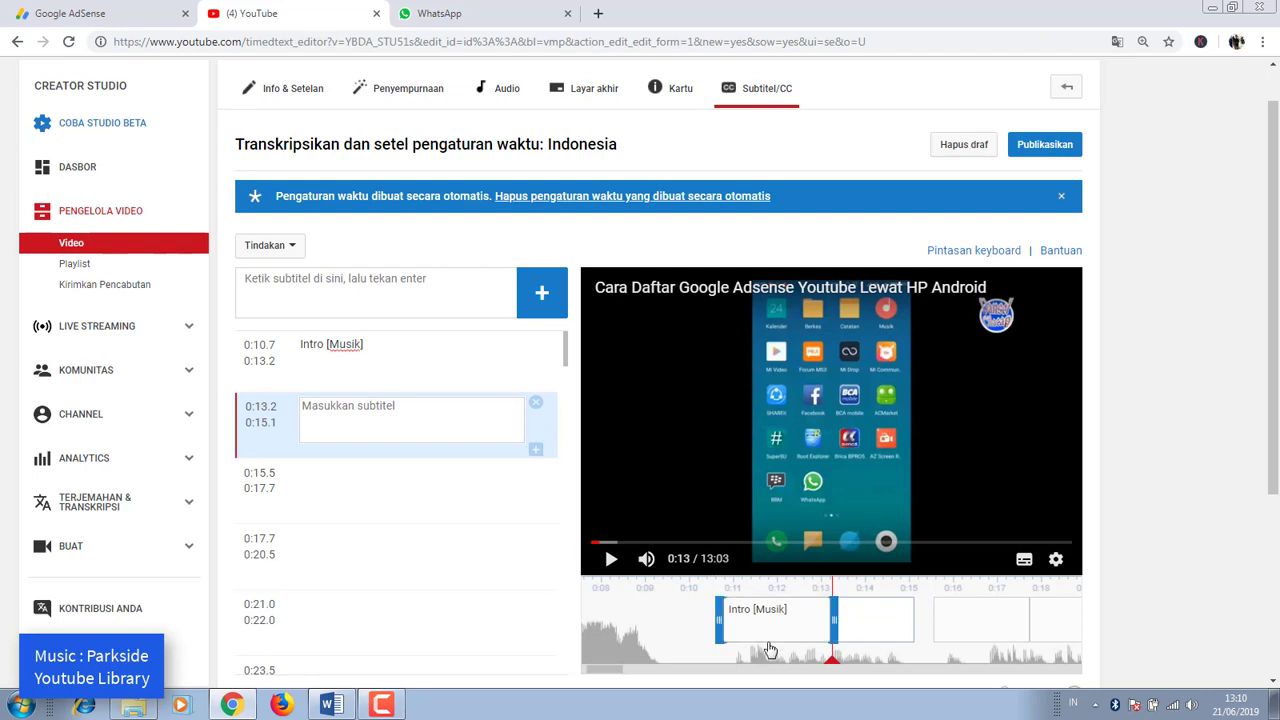
# Retime the "Intro [Musik]" subtitle on the timeline to run from 0:00.0 to 0:09.2, previewing playback to find its end
pyautogui.moveTo(770, 632); pyautogui.dragTo(643, 621)
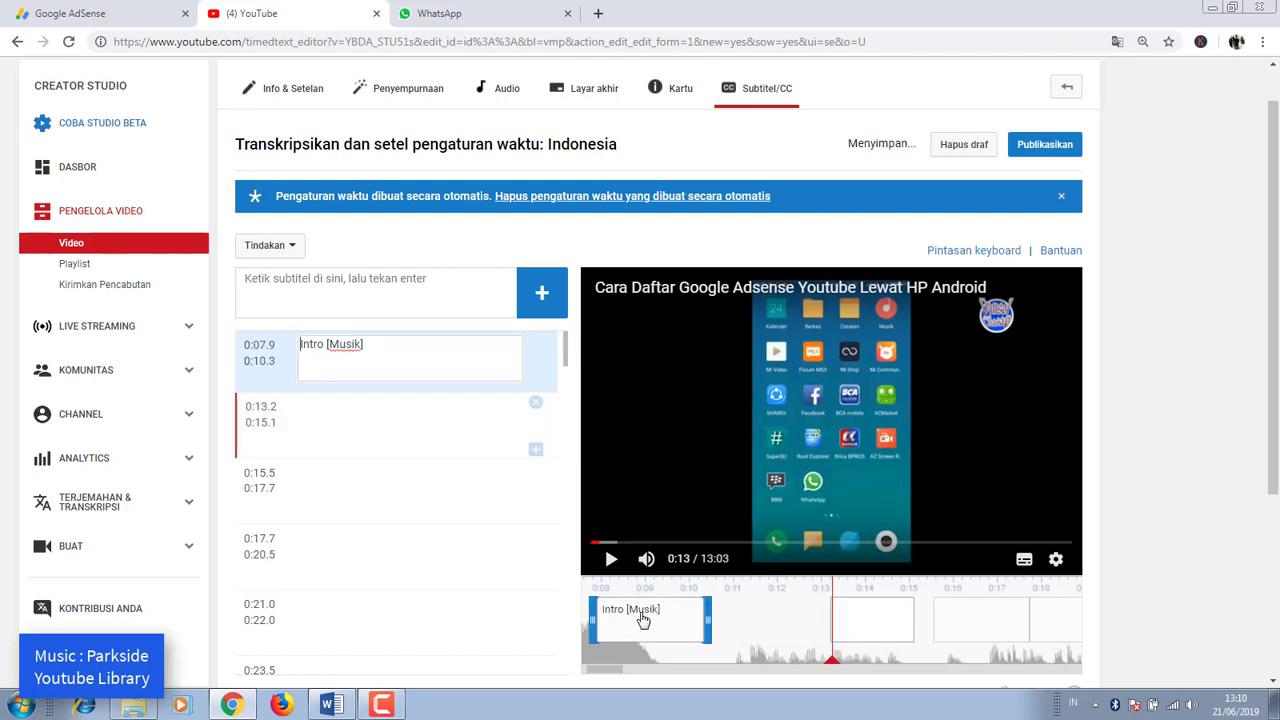
pyautogui.moveTo(612, 676); pyautogui.dragTo(590, 676)
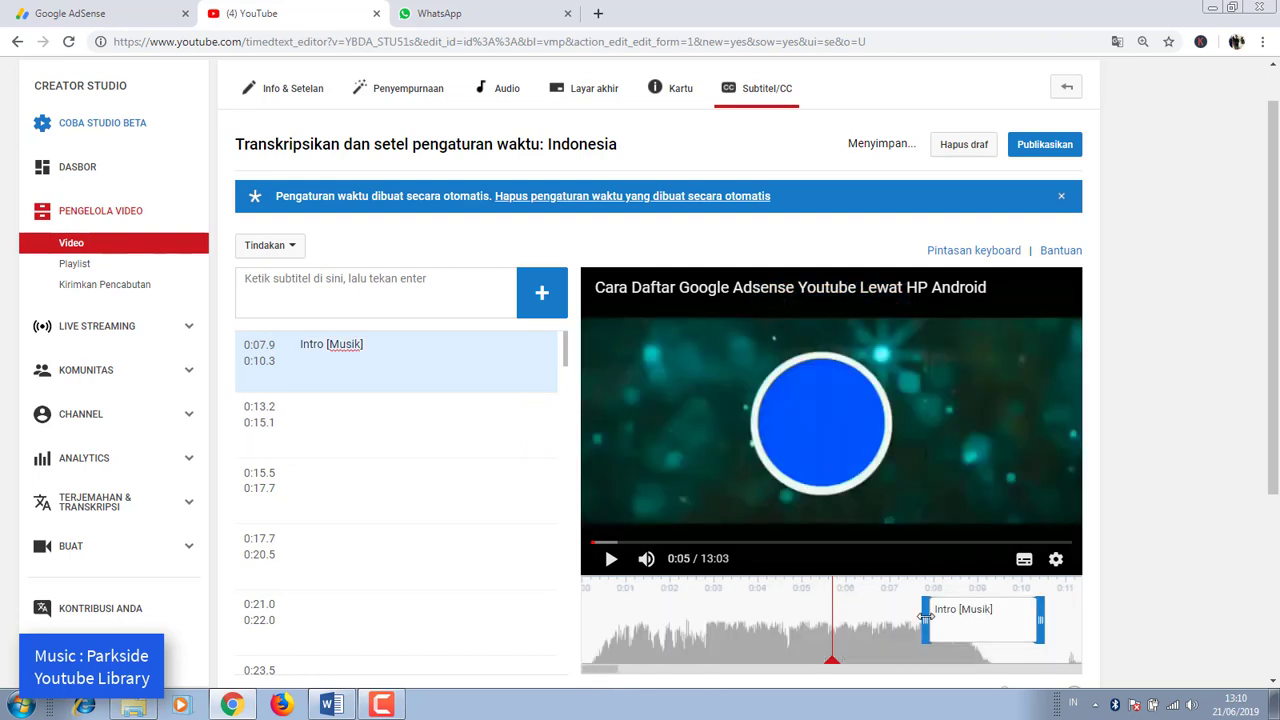
pyautogui.moveTo(908, 612); pyautogui.dragTo(531, 625)
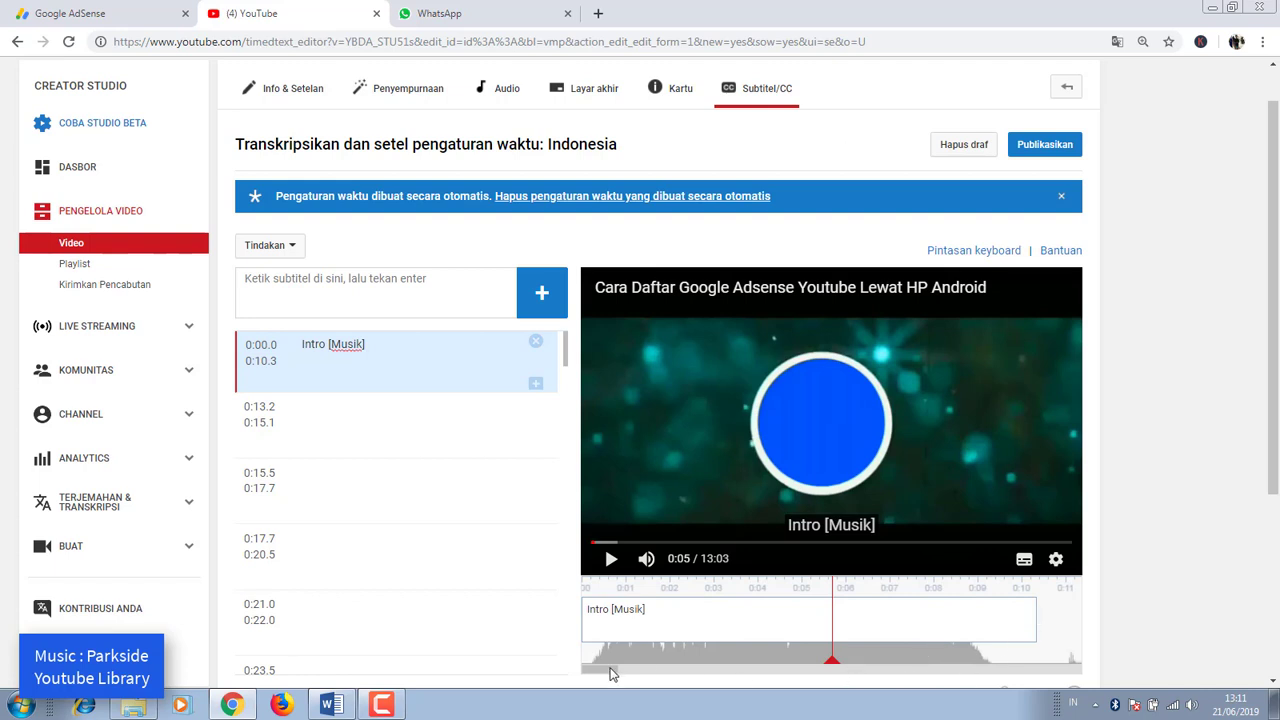
pyautogui.moveTo(610, 668)
pyautogui.mouseDown()
pyautogui.moveTo(635, 669)
pyautogui.moveTo(604, 672)
pyautogui.mouseUp()
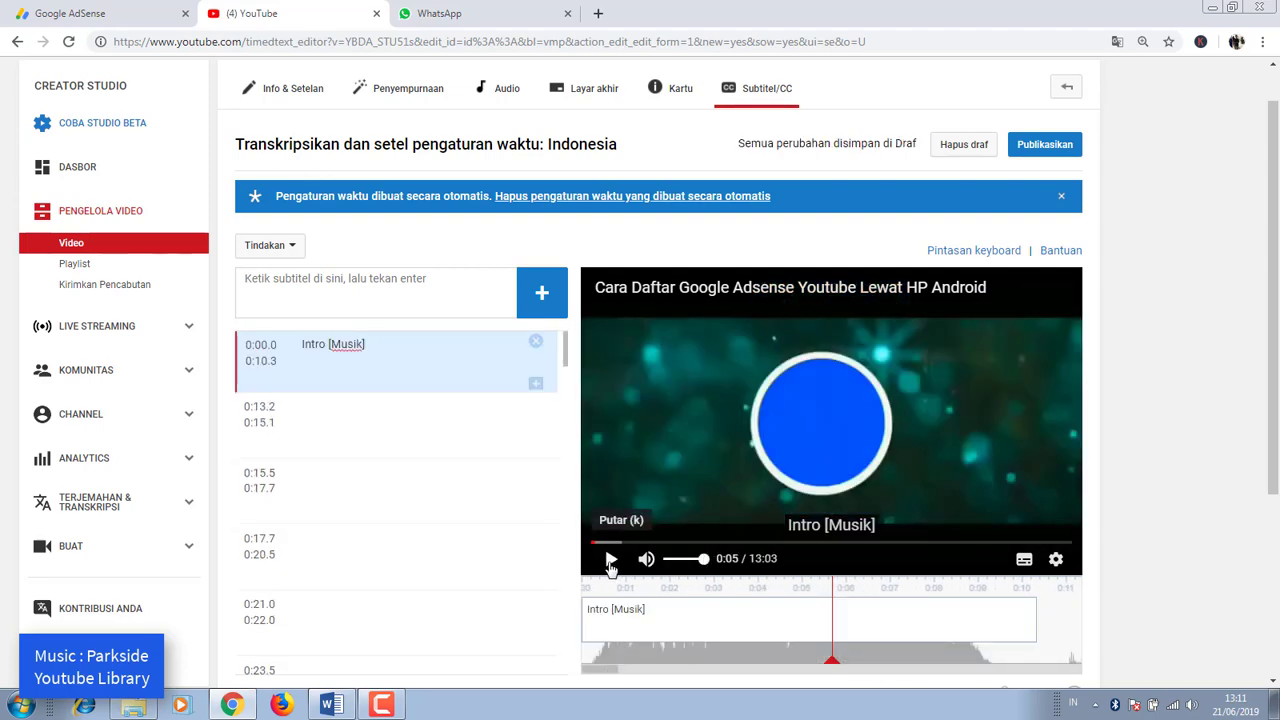
pyautogui.click(611, 562)
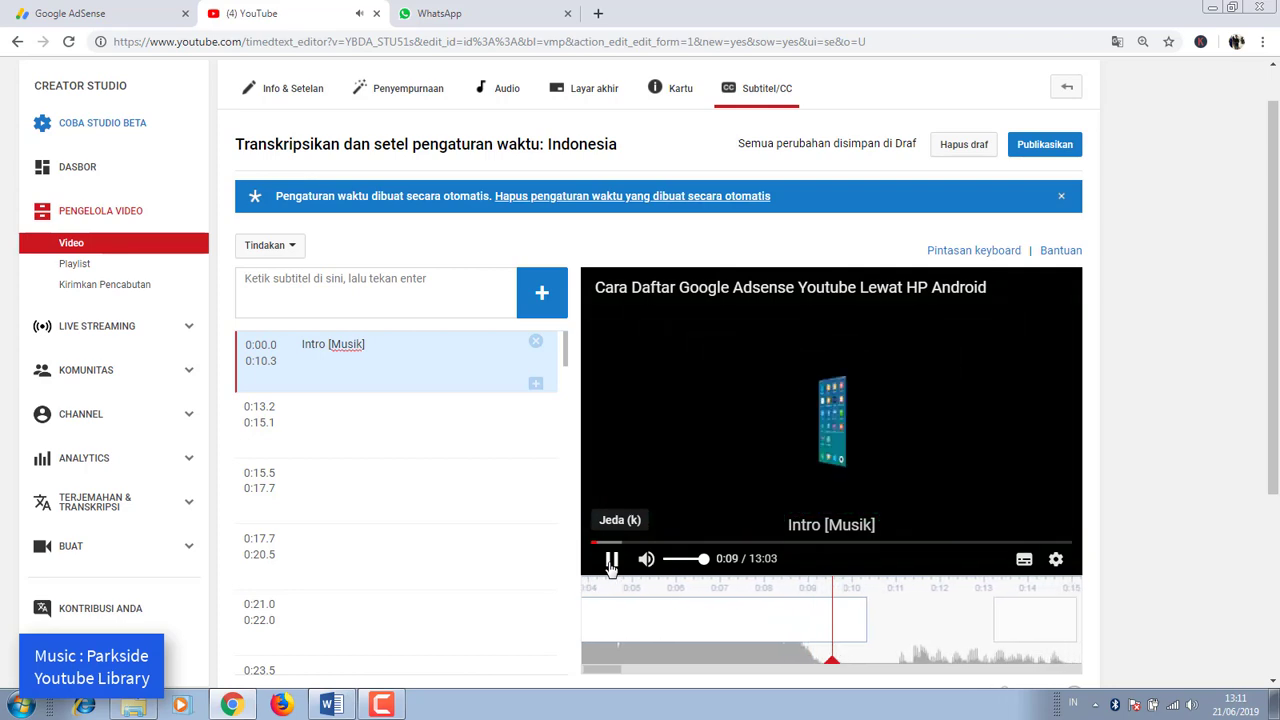
pyautogui.click(611, 562)
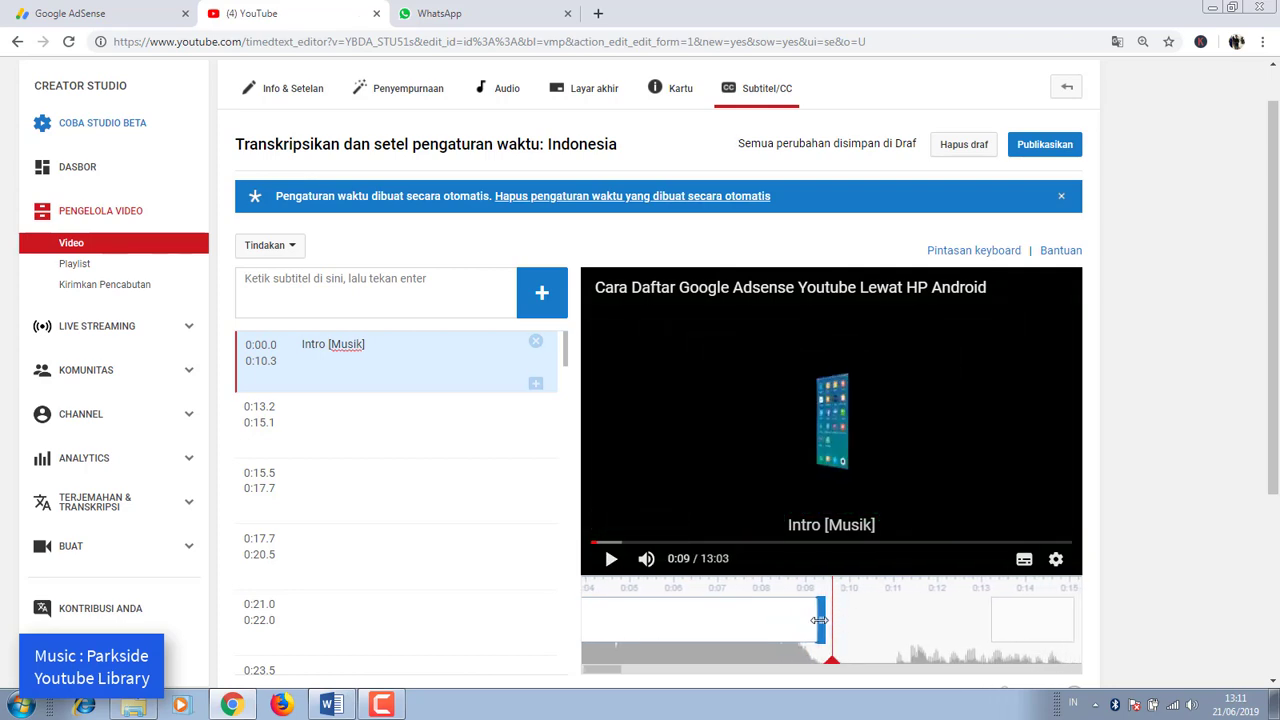
pyautogui.moveTo(819, 621); pyautogui.dragTo(819, 621)
# Play on to where the speech begins and set the second subtitle's start time to 0:10.8
pyautogui.click(1042, 627)
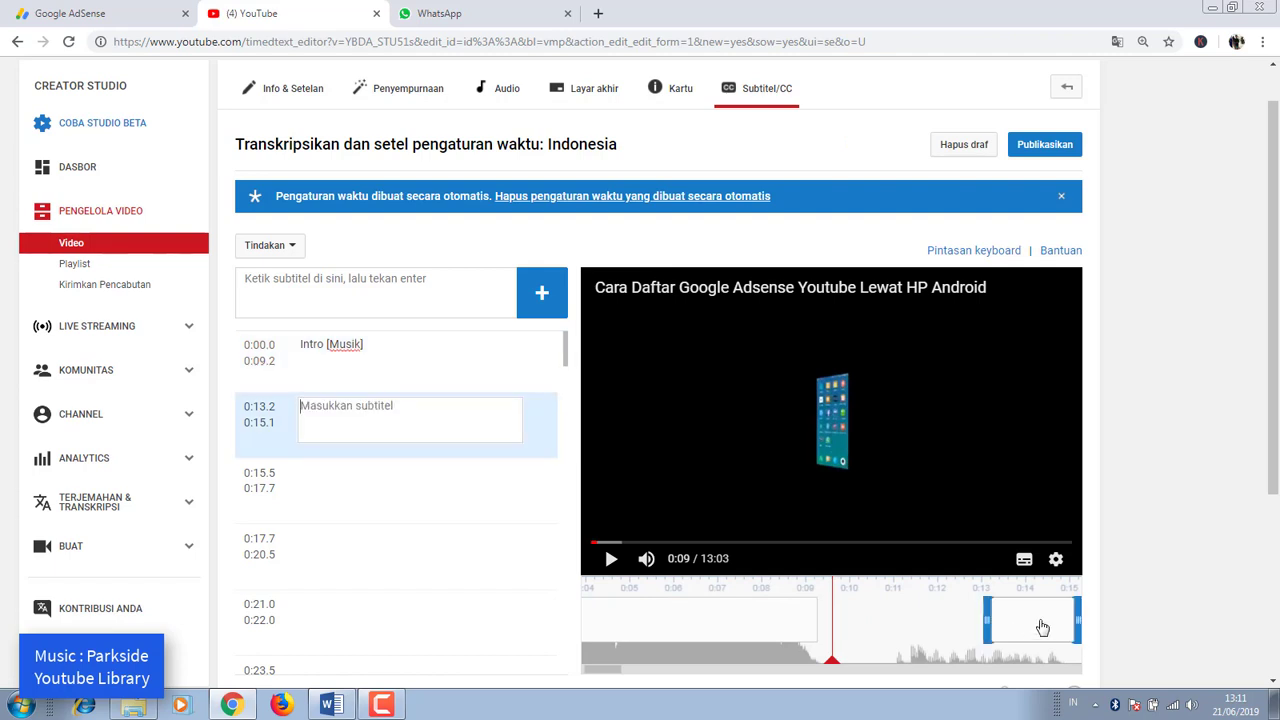
pyautogui.click(610, 561)
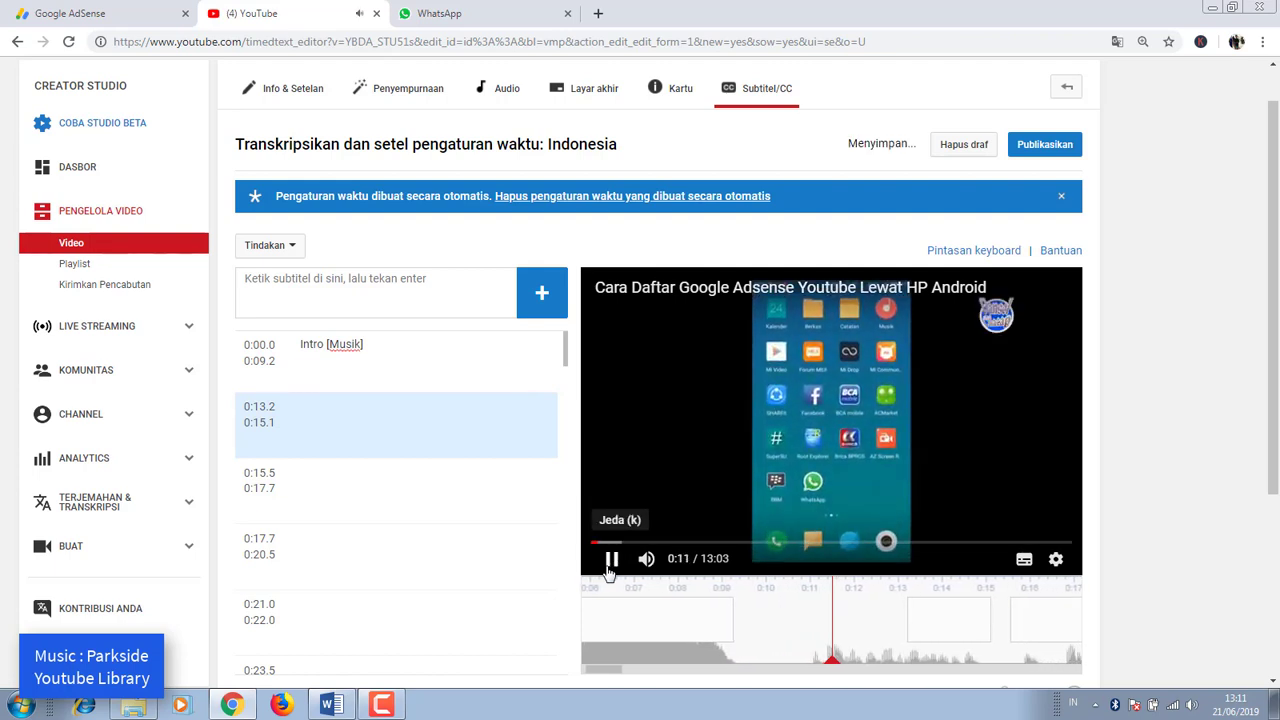
pyautogui.click(610, 562)
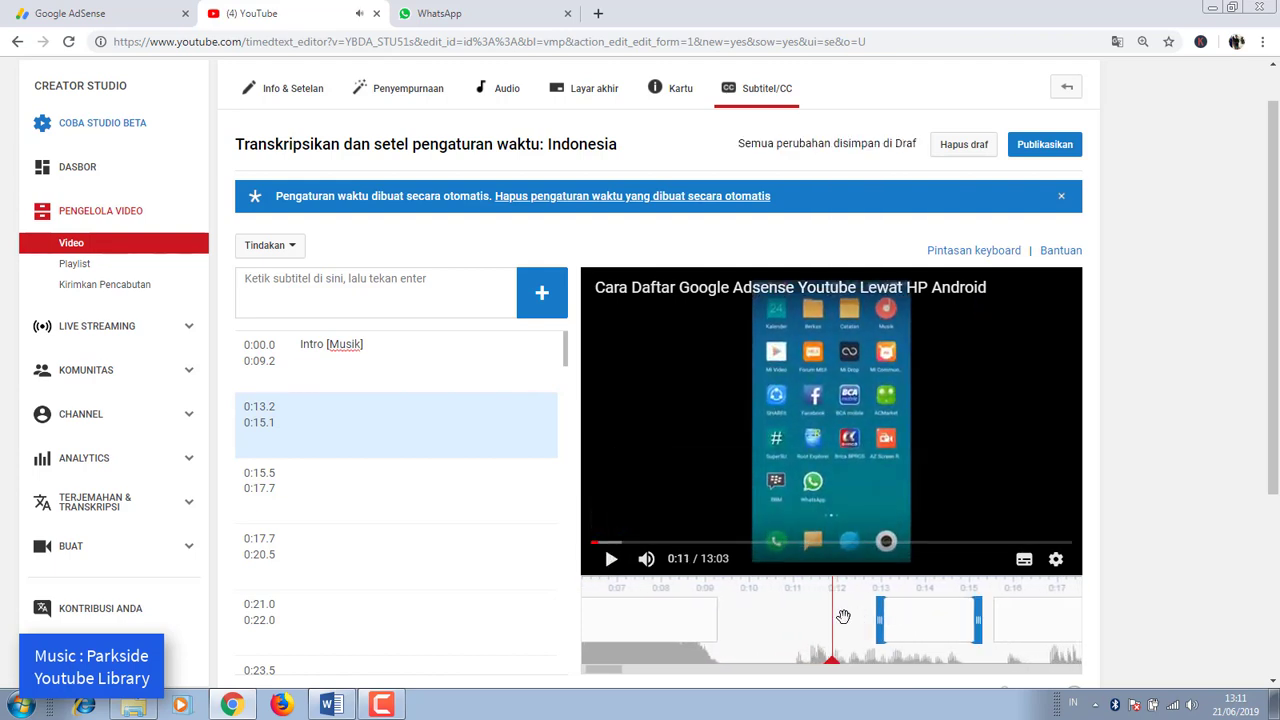
pyautogui.moveTo(778, 621); pyautogui.dragTo(779, 621)
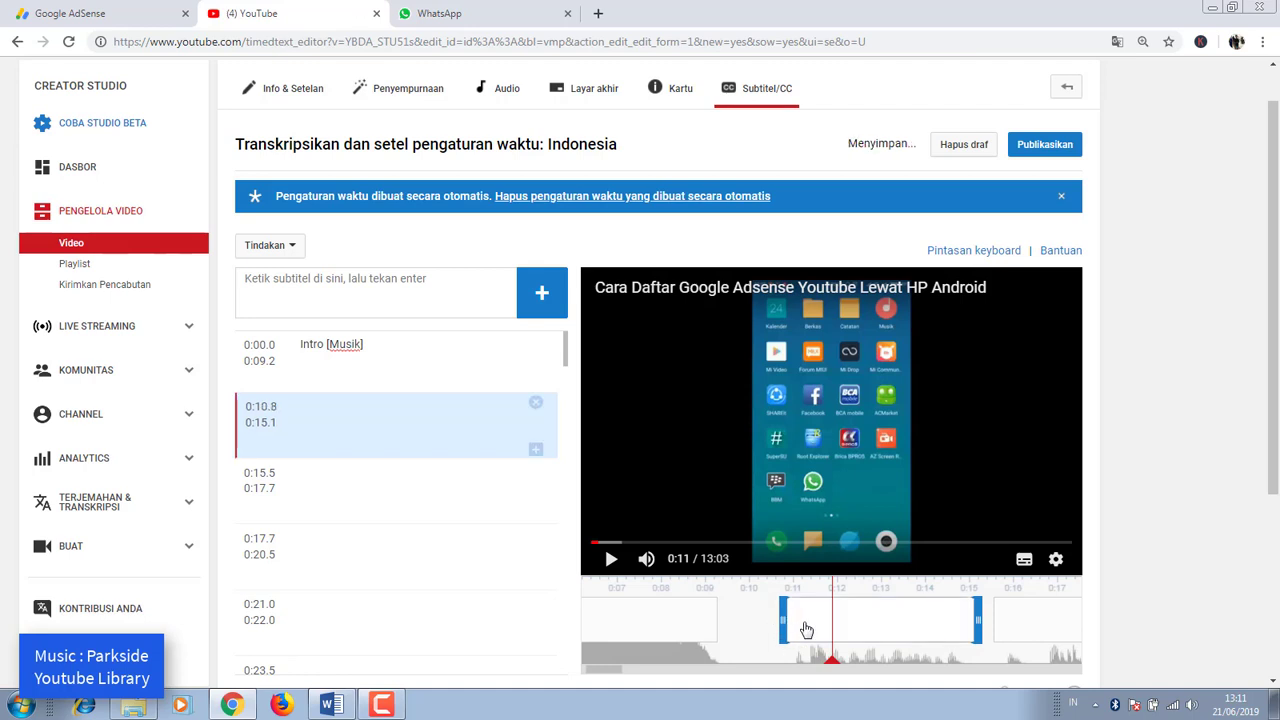
# Enter "Assalamu'alaikum warohmatullohi wabarokatuh" as the text of the second subtitle
pyautogui.click(806, 628)
pyautogui.write("Assalamu'a")
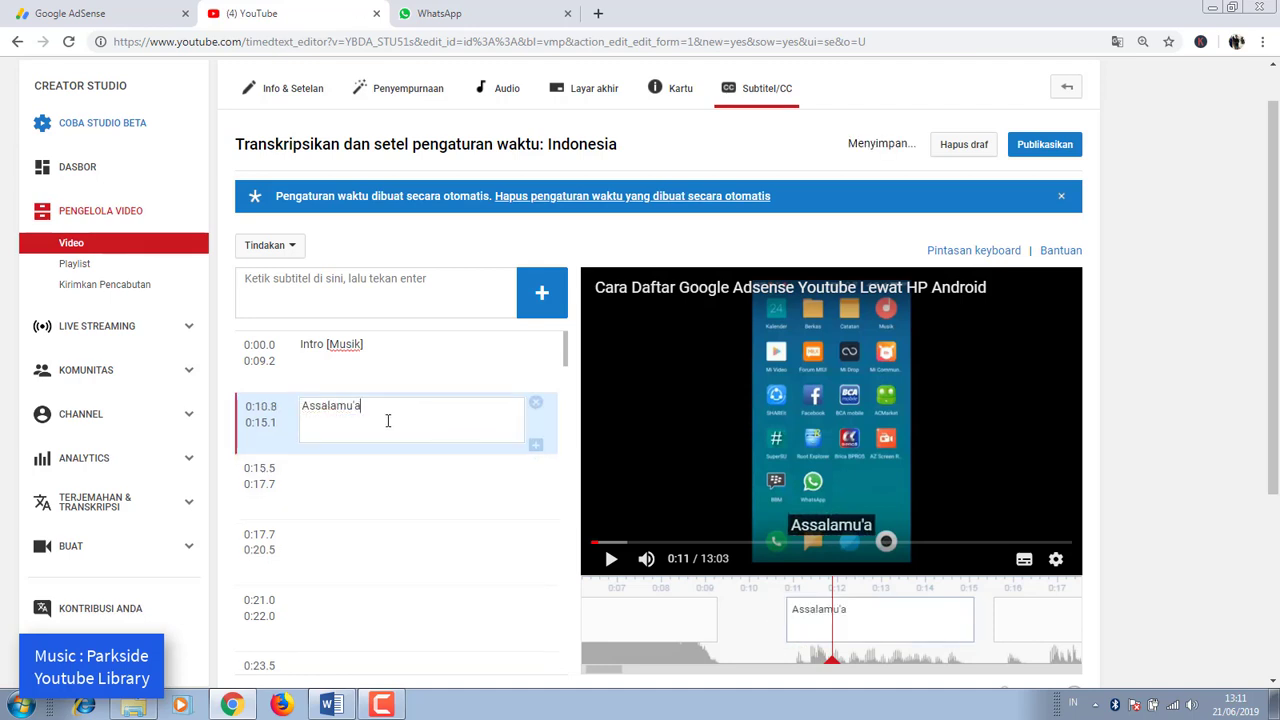
pyautogui.write('laikum wa')
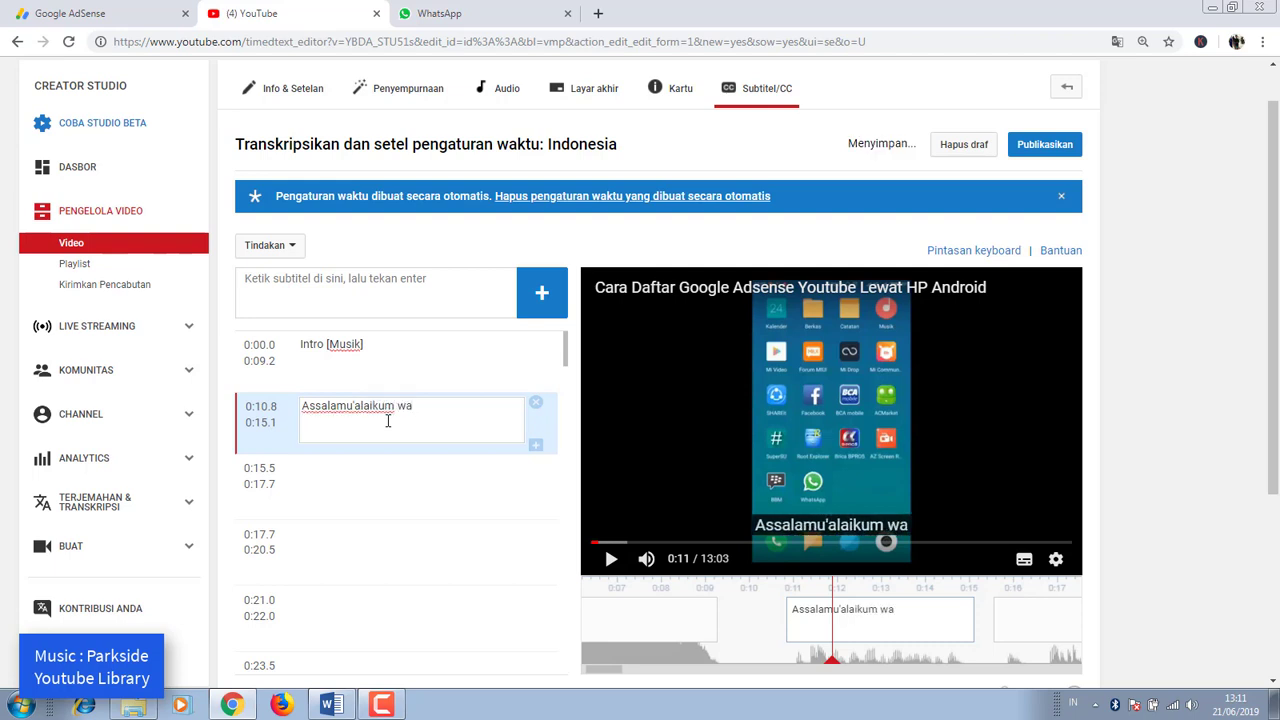
pyautogui.write('rohmatullohi wabarokatuh')
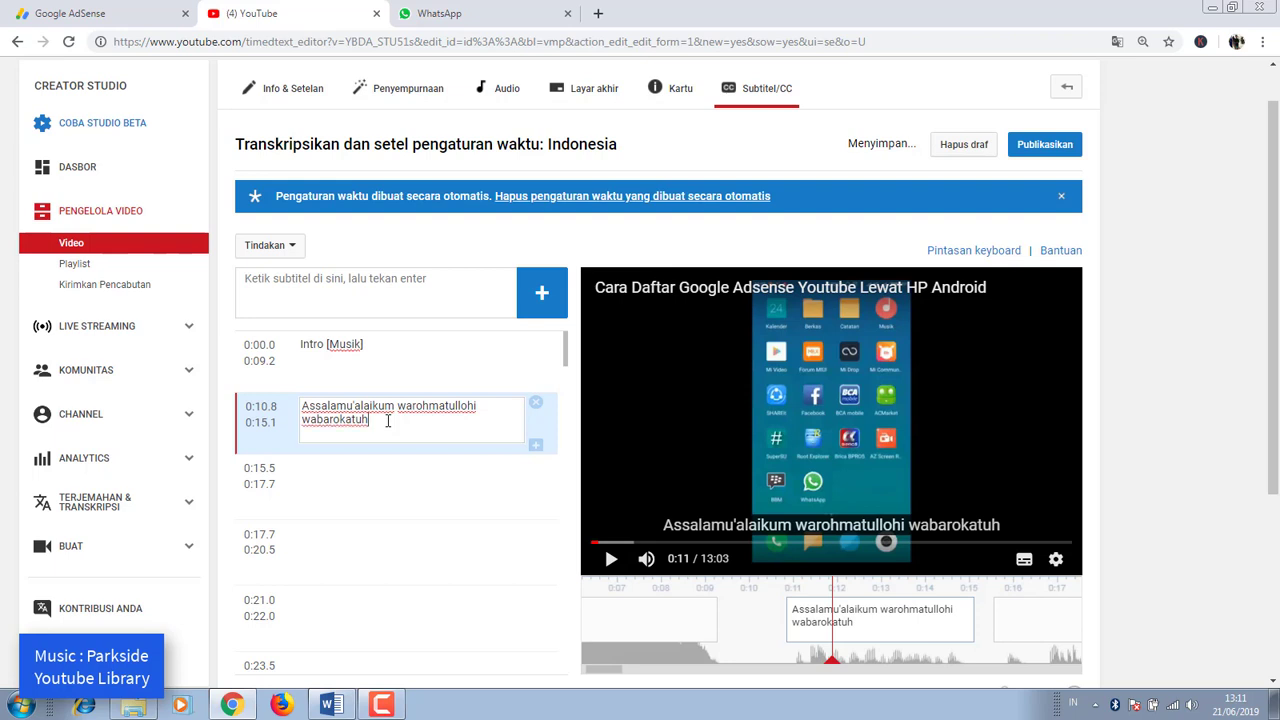
# Replay the video from 0:10 through the greeting to about 0:18 to find where the next phrase begins
pyautogui.click(365, 481)
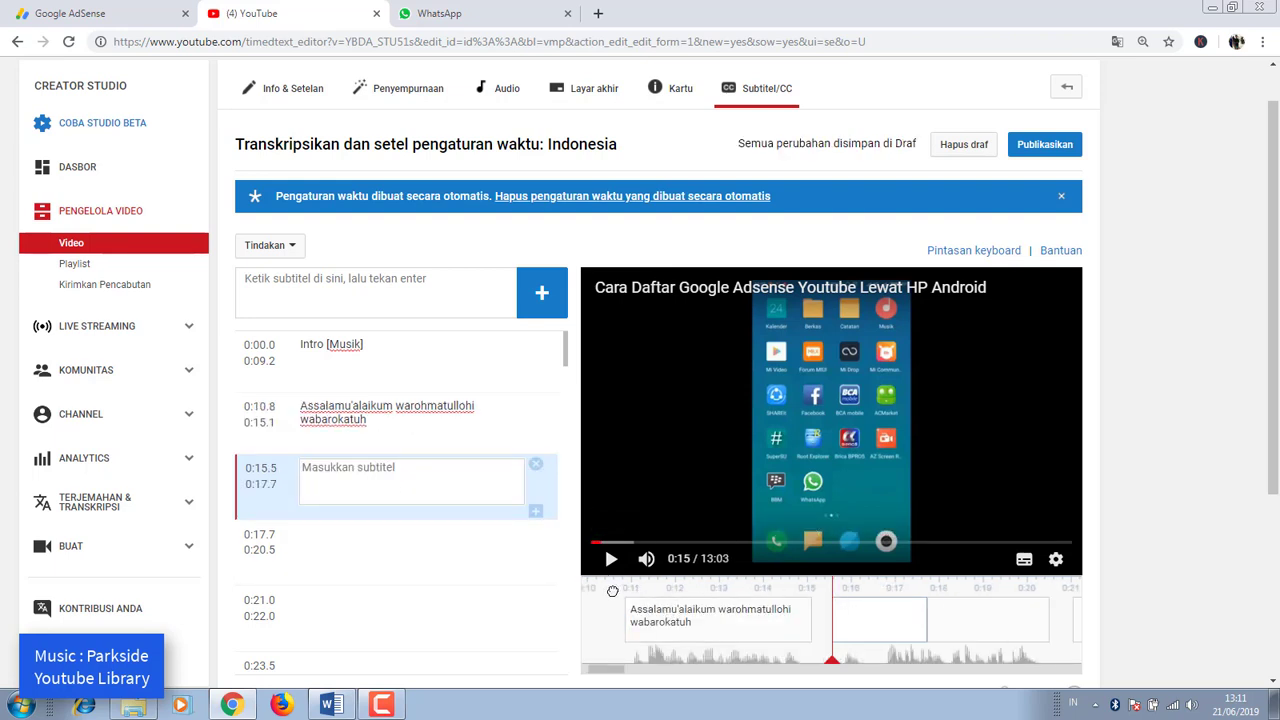
pyautogui.moveTo(642, 586); pyautogui.dragTo(838, 590)
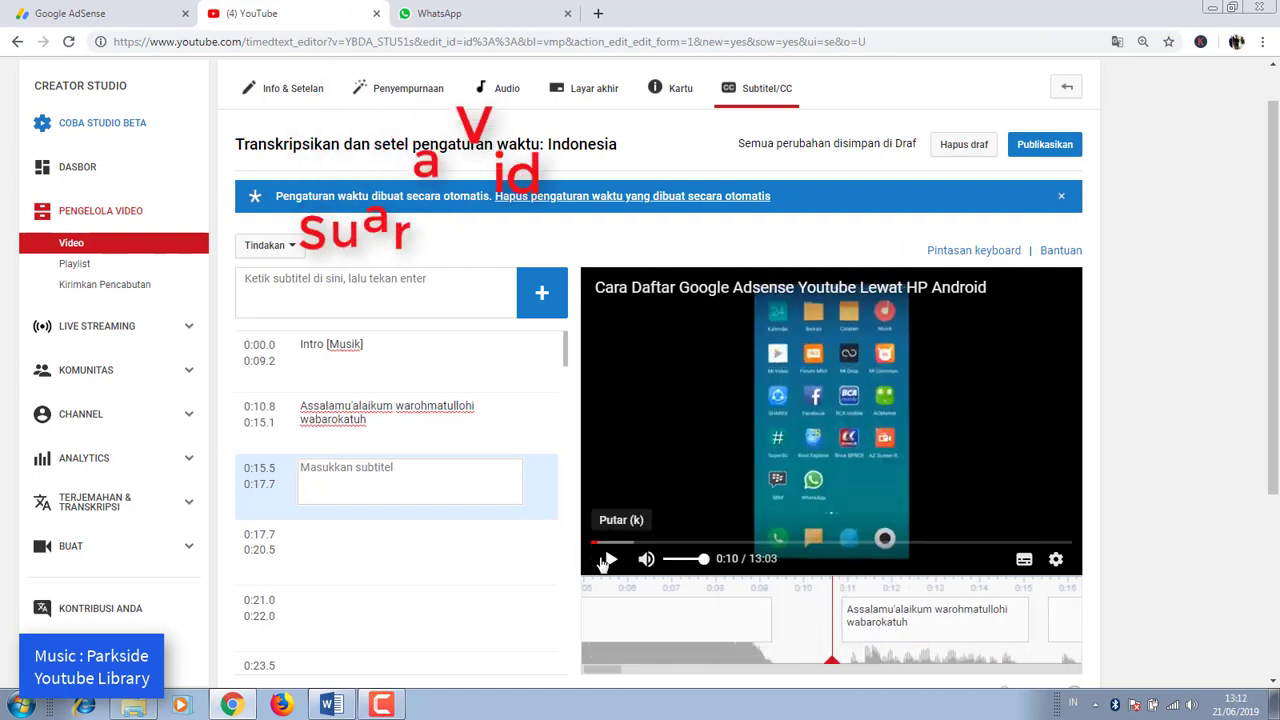
pyautogui.click(611, 562)
pyautogui.click(611, 562)
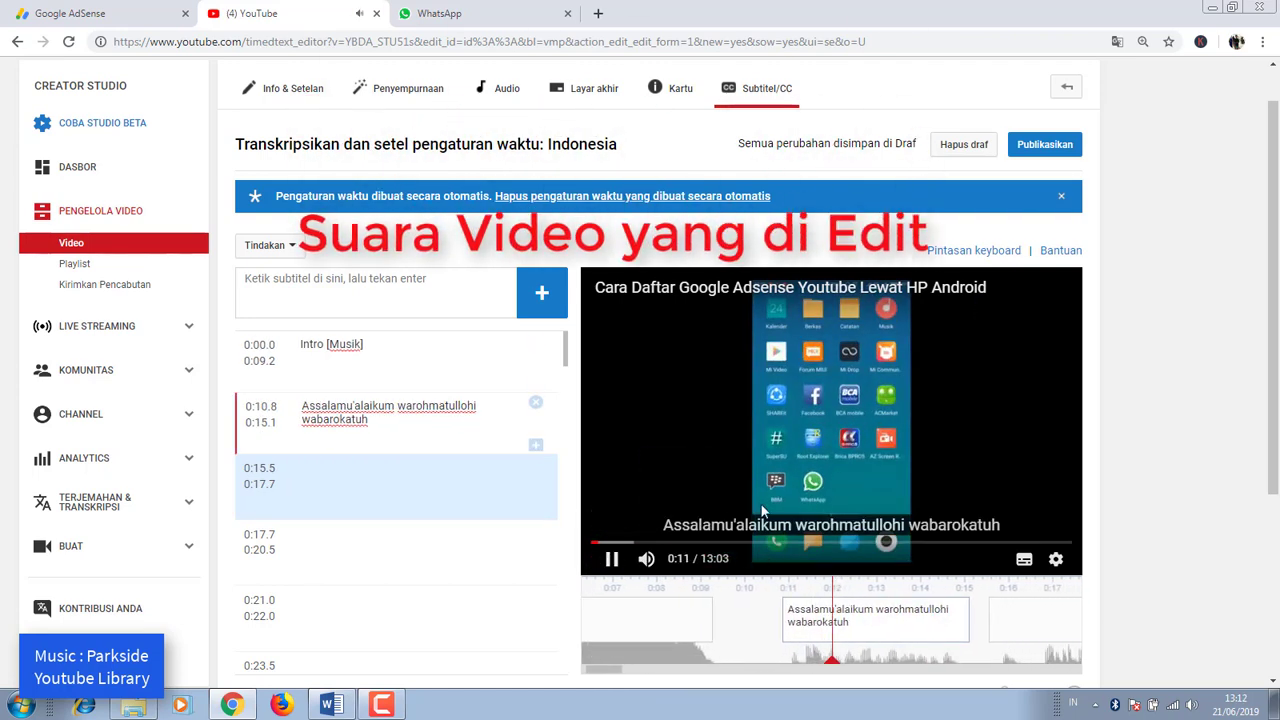
pyautogui.click(612, 562)
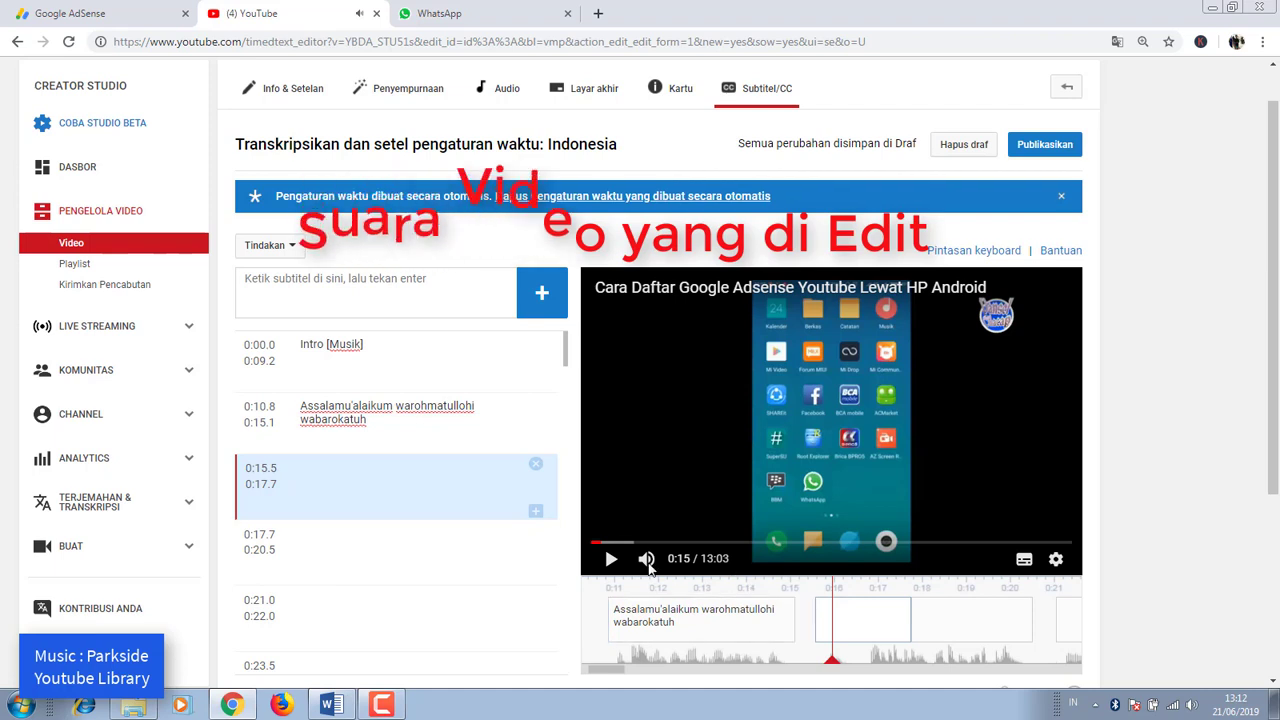
pyautogui.click(612, 562)
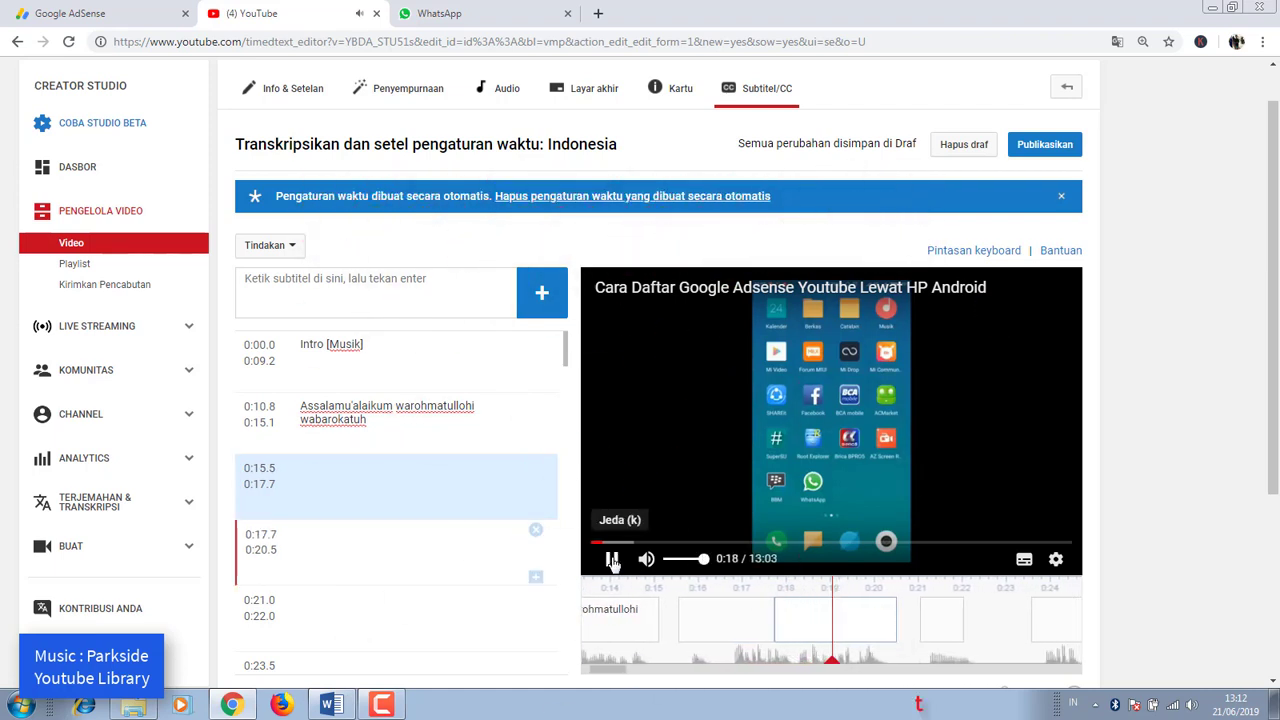
pyautogui.click(612, 562)
pyautogui.moveTo(731, 590); pyautogui.dragTo(871, 540)
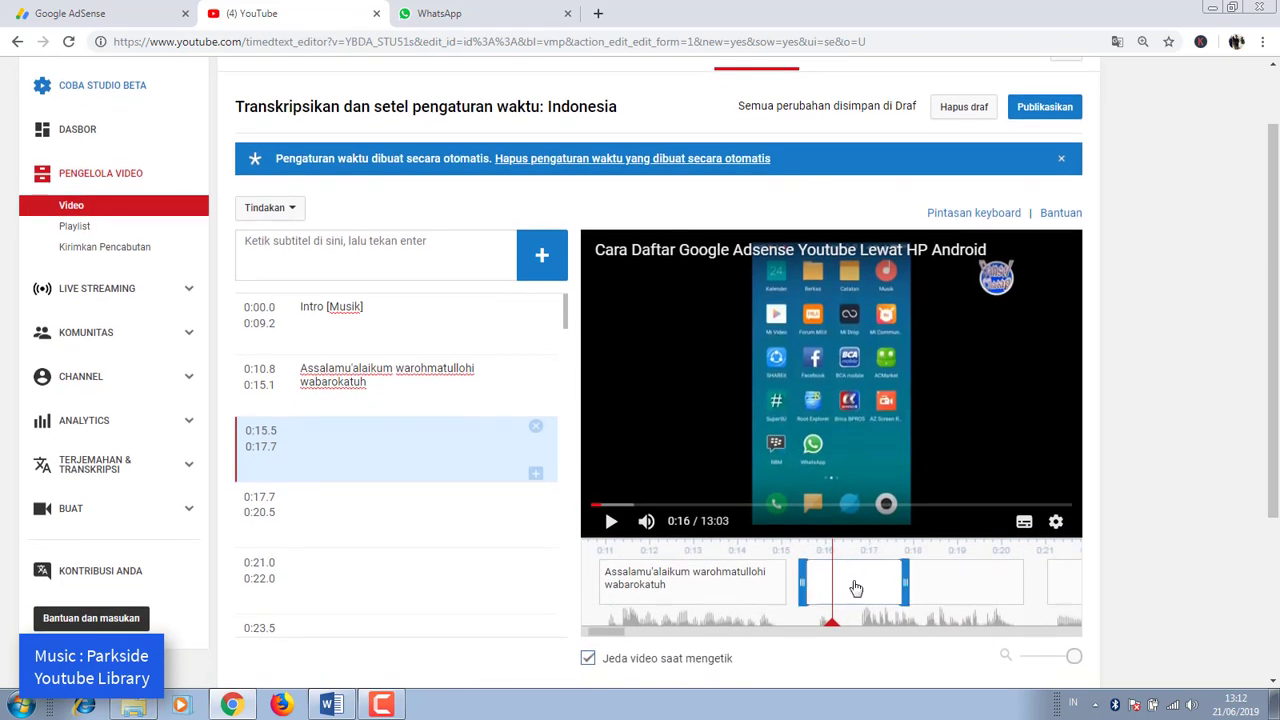
# Delete the empty 0:15.5 subtitle and set the start time of the one after it to 0:16.6 on the timeline
pyautogui.click(856, 588)
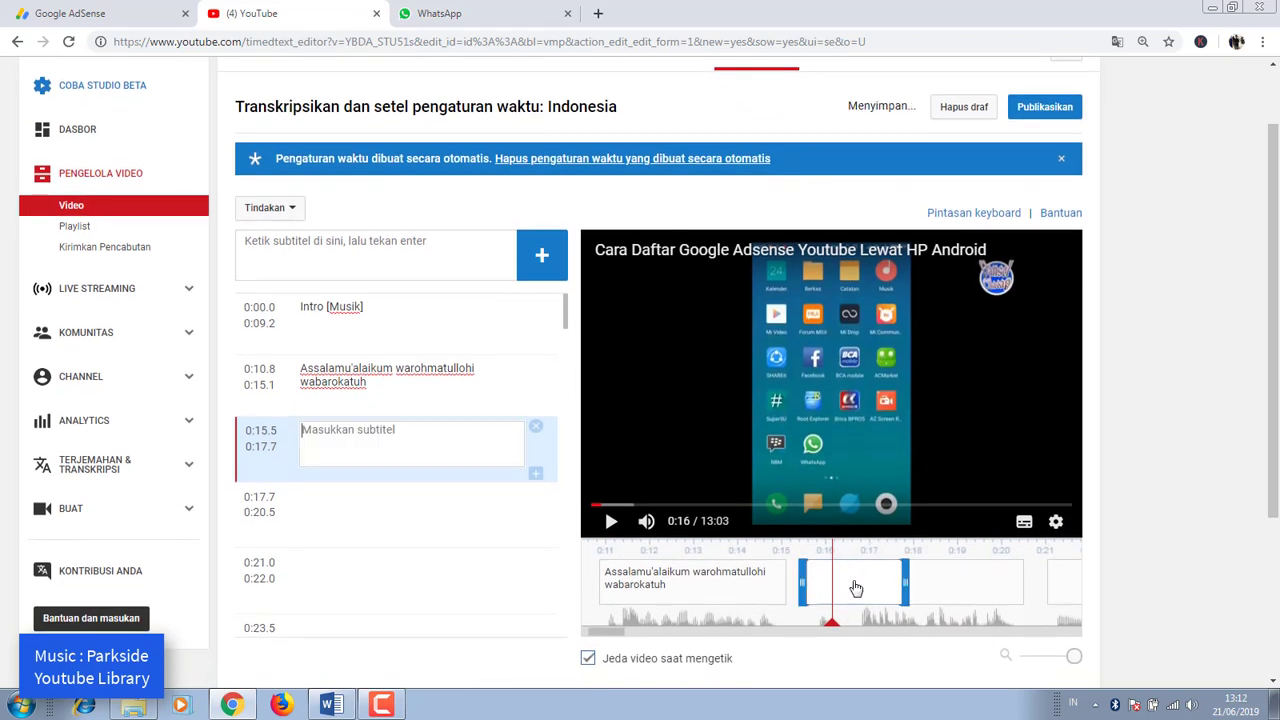
pyautogui.click(536, 428)
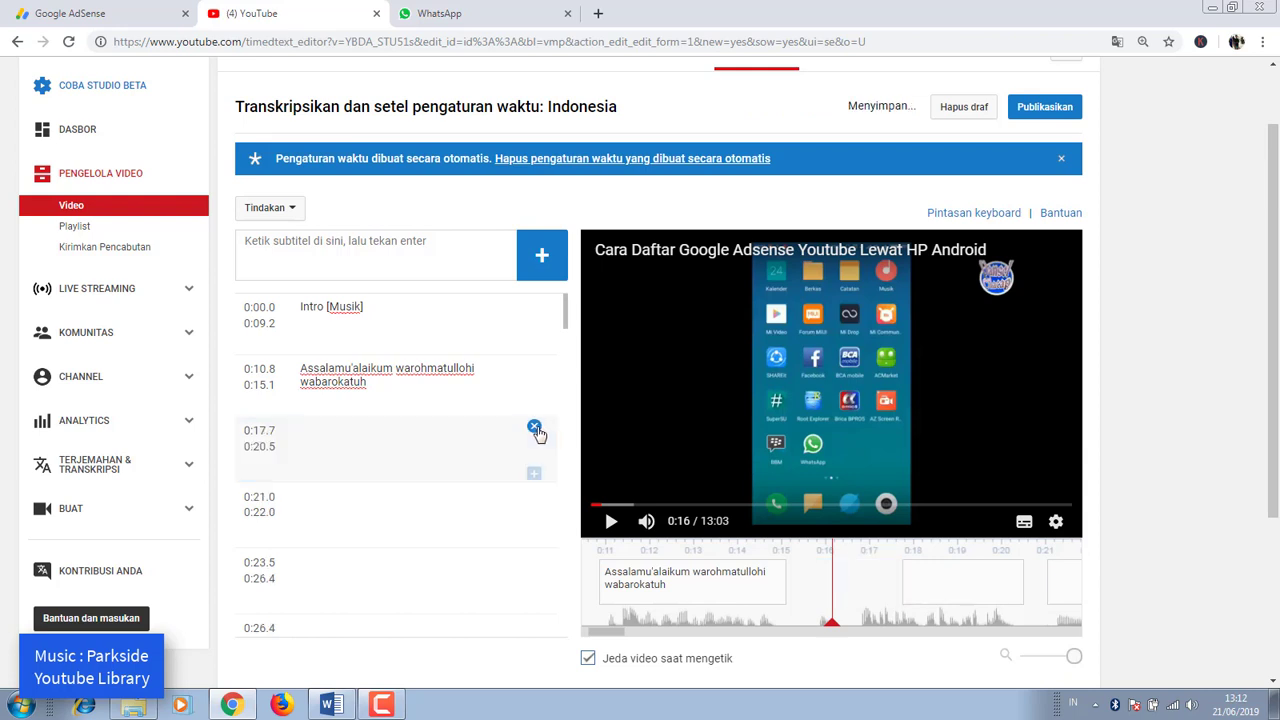
pyautogui.click(935, 594)
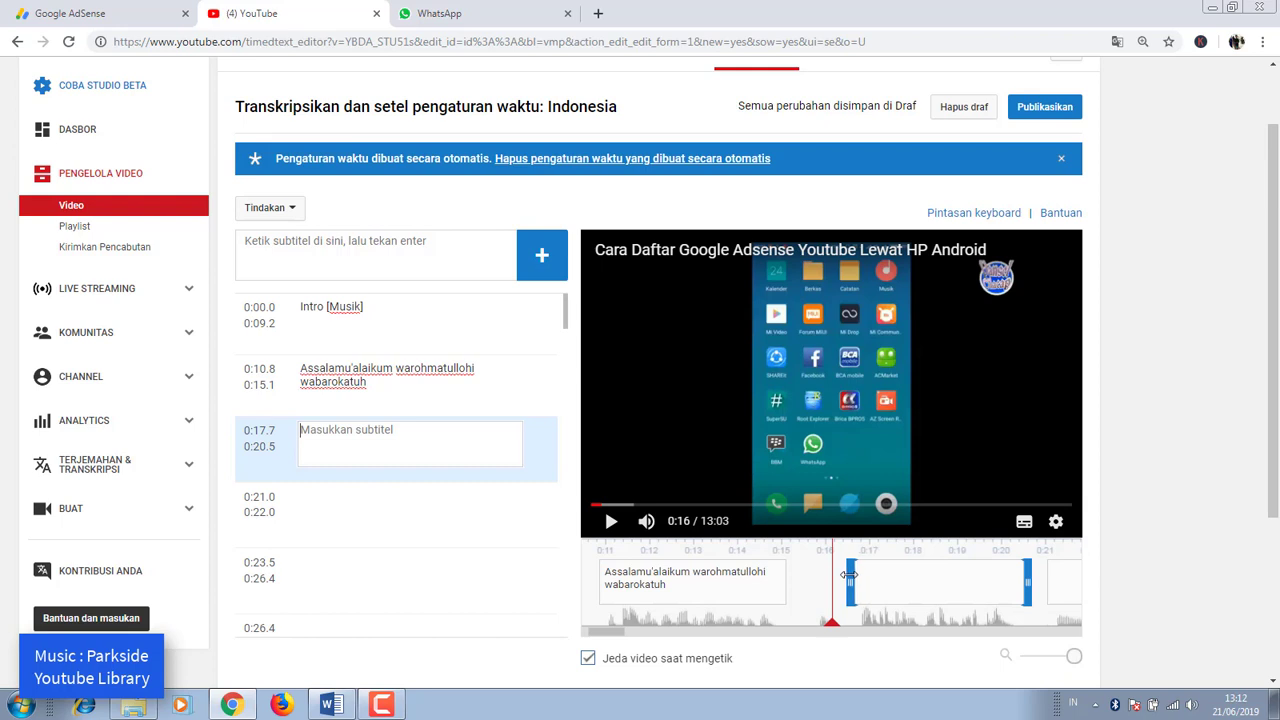
# Enter "Selamat datang di channel "Pansel Cilacap"" as the text of the third subtitle and play it back to 0:21
pyautogui.write('Se')
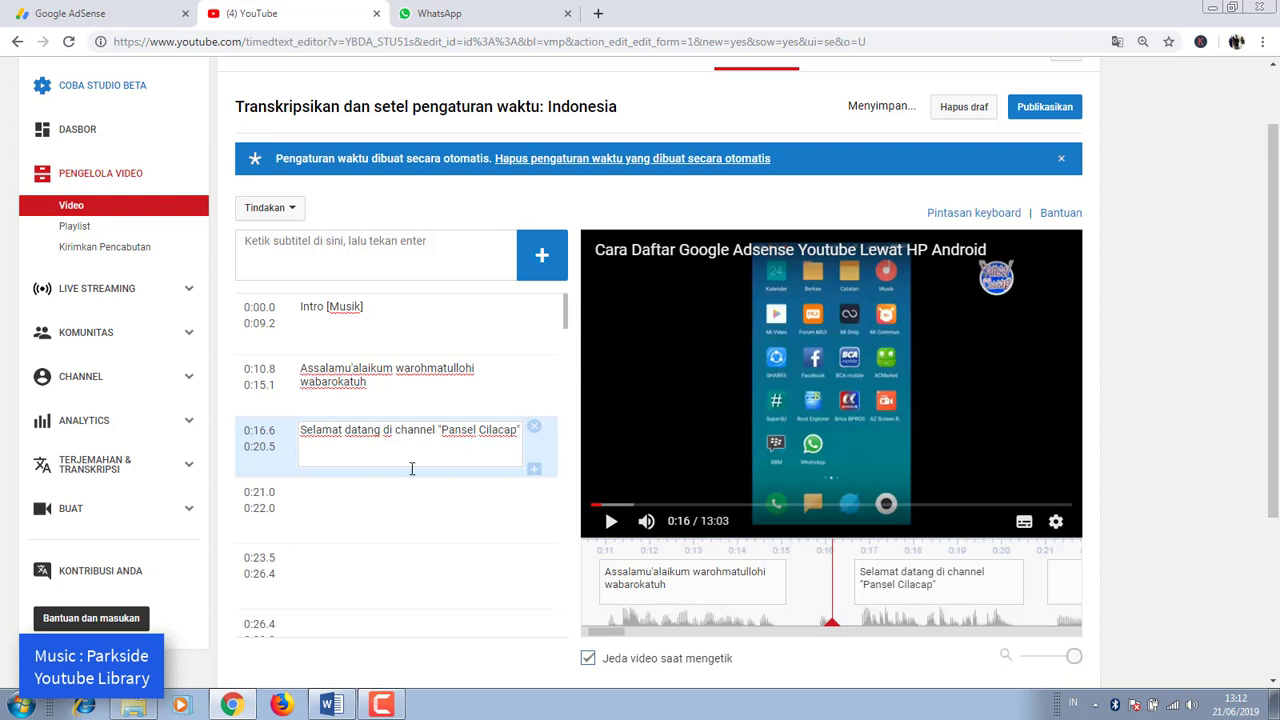
pyautogui.click(611, 523)
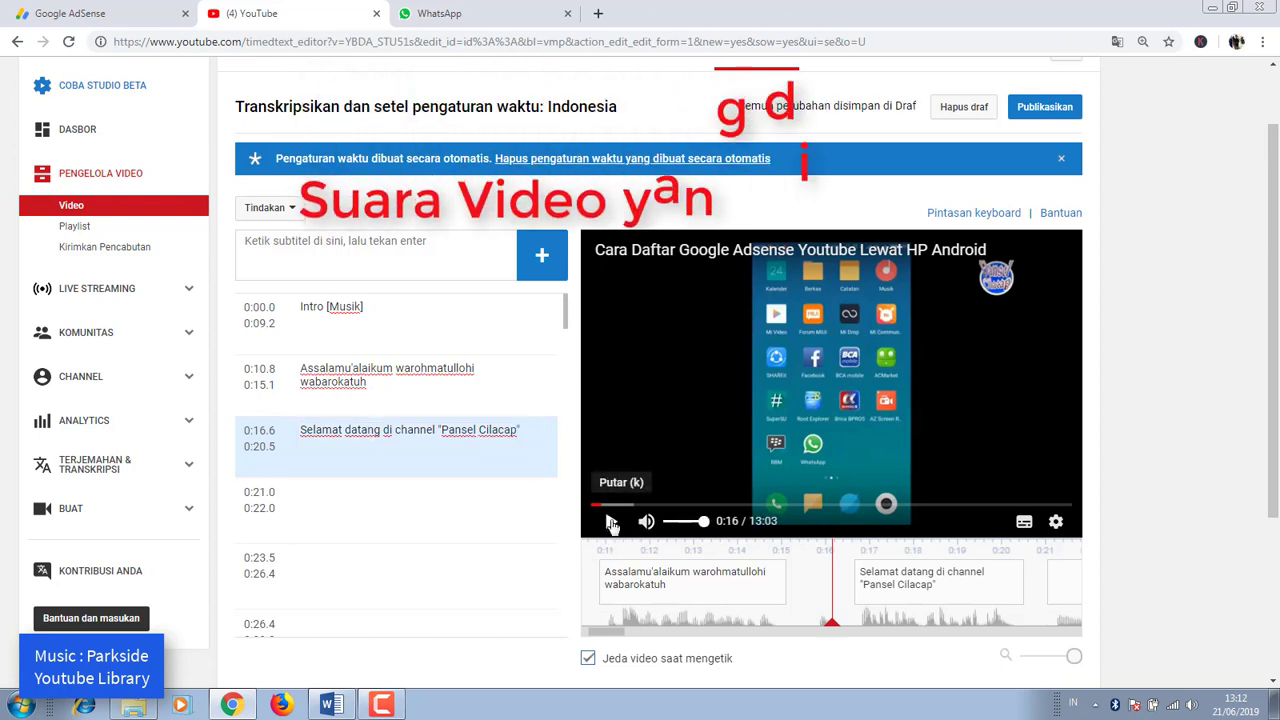
pyautogui.click(612, 523)
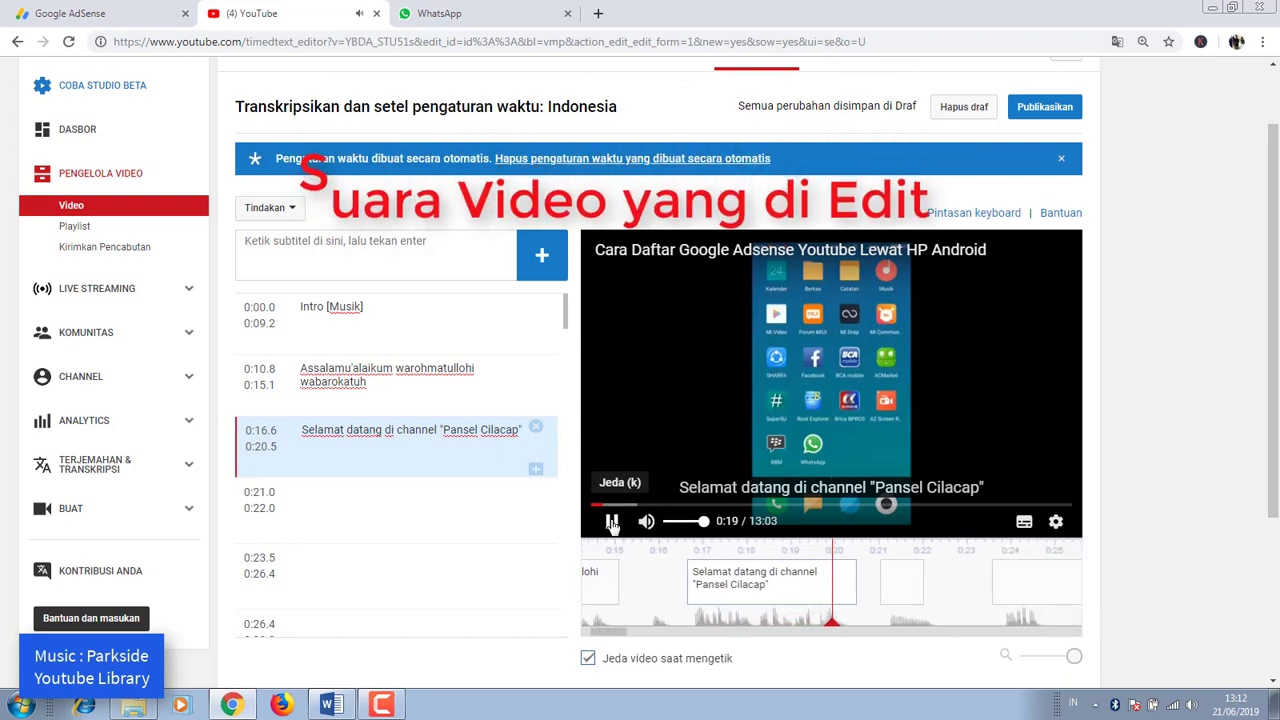
pyautogui.click(612, 523)
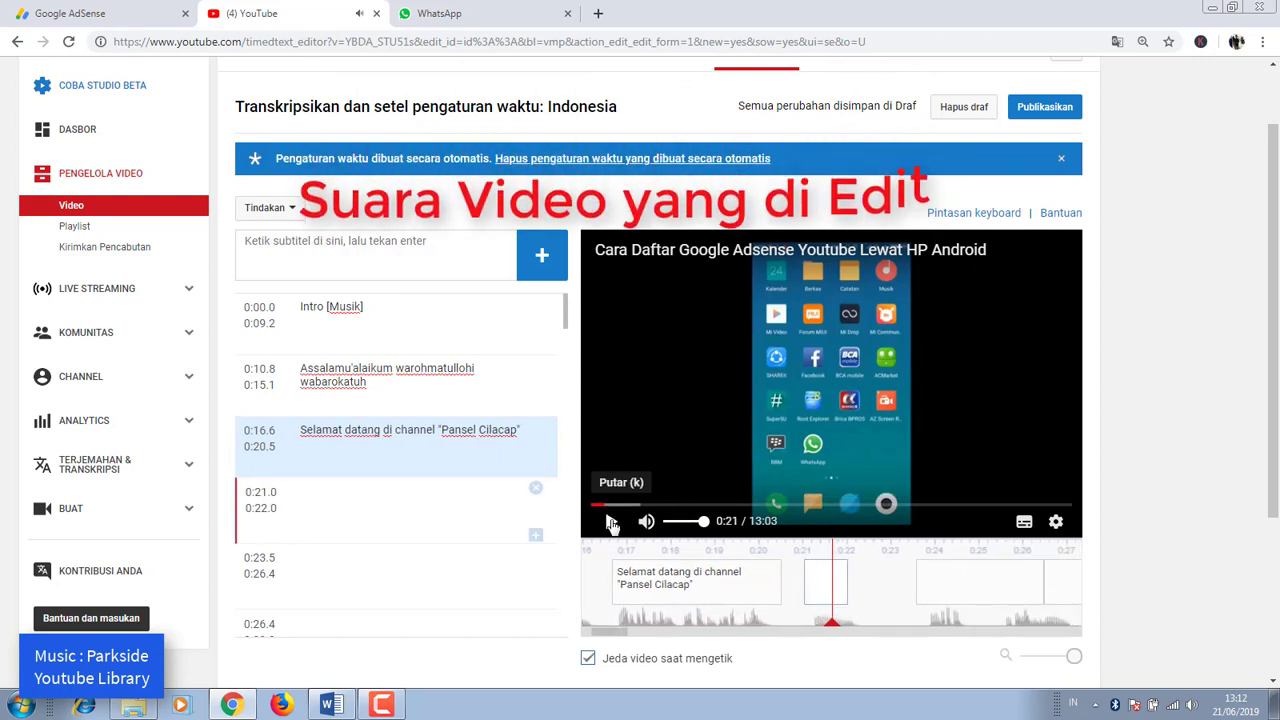
# Delete the empty subtitles starting at 0:21.0 and 0:26.4, and extend the 0:23.5 subtitle to end at 0:29.2
pyautogui.click(533, 485)
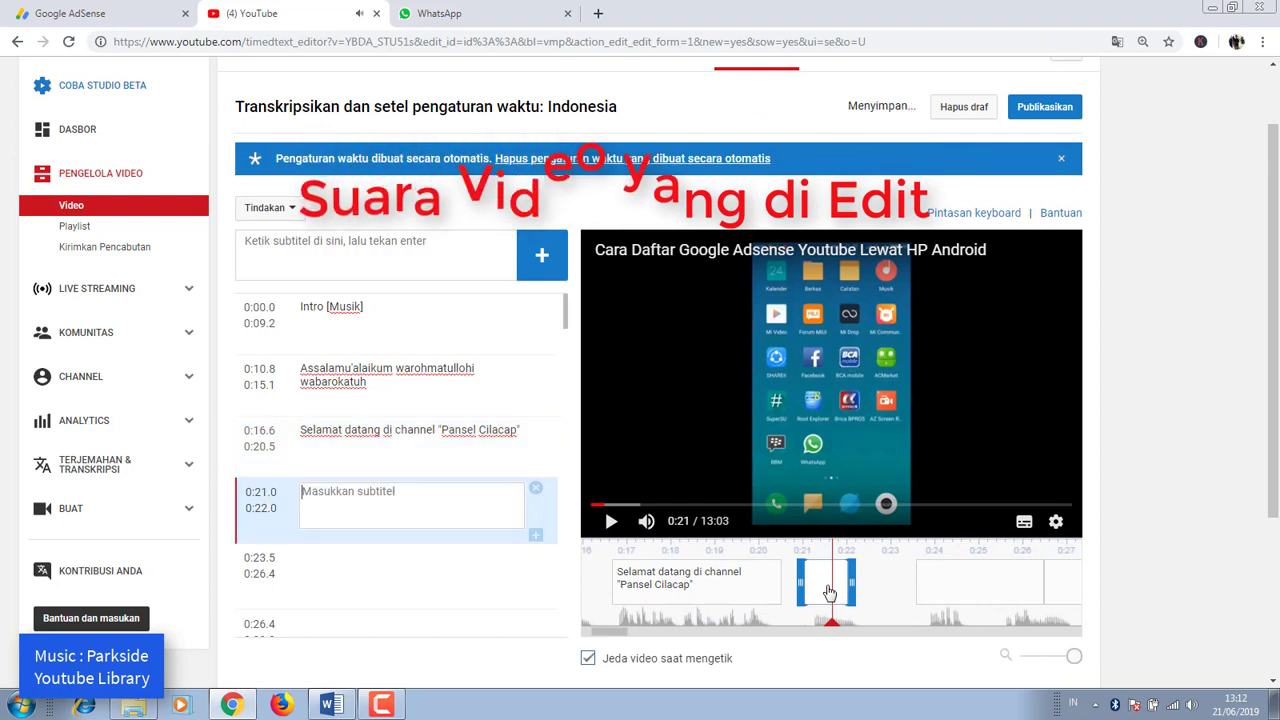
pyautogui.click(534, 489)
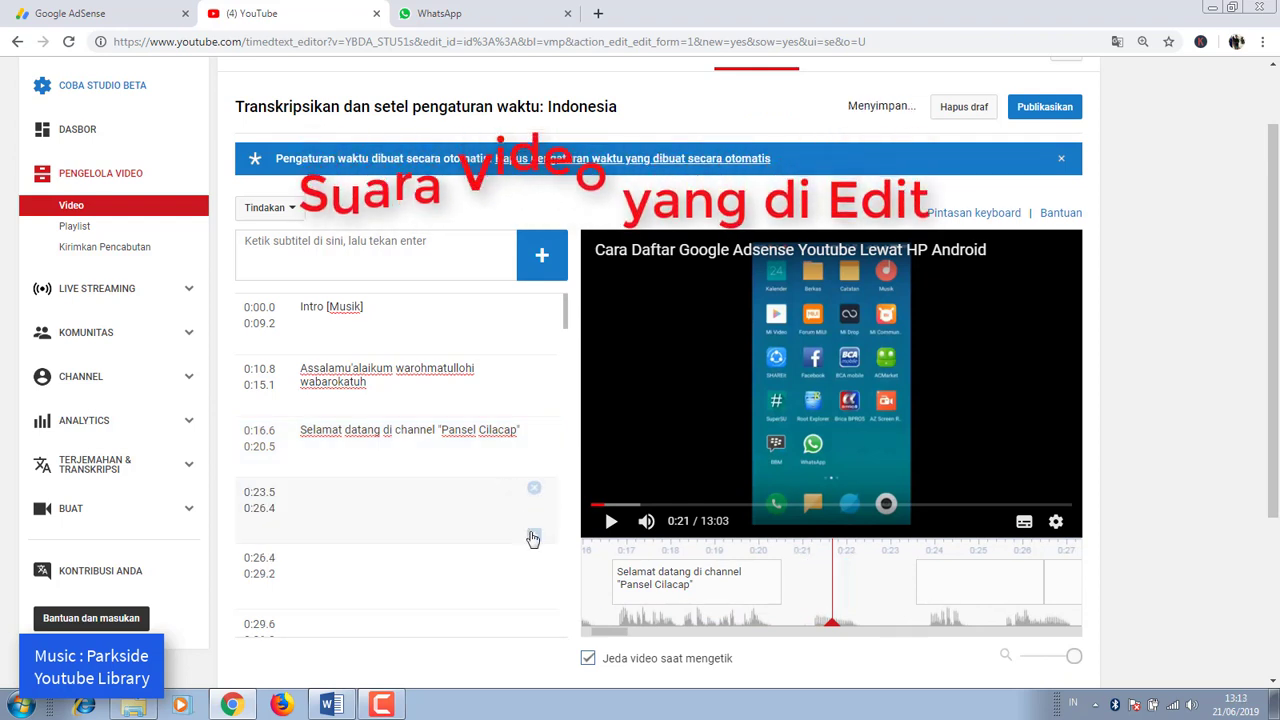
pyautogui.click(612, 523)
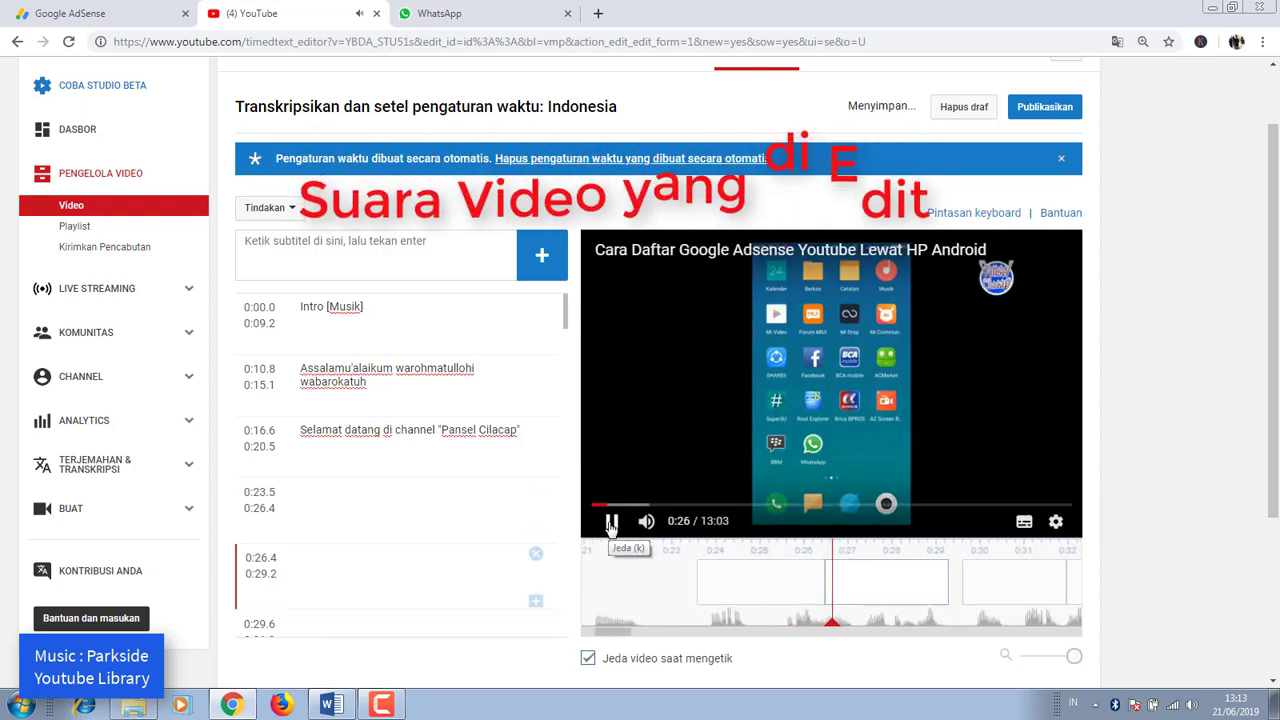
pyautogui.click(843, 590)
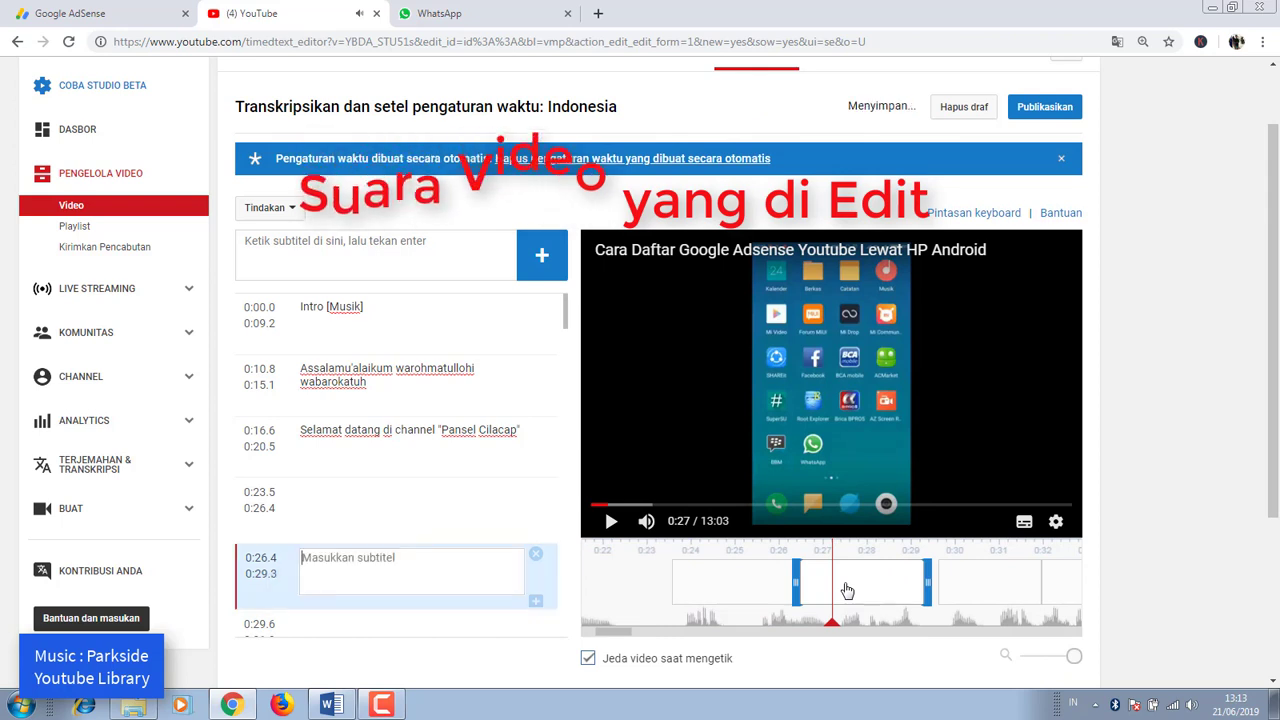
pyautogui.click(536, 554)
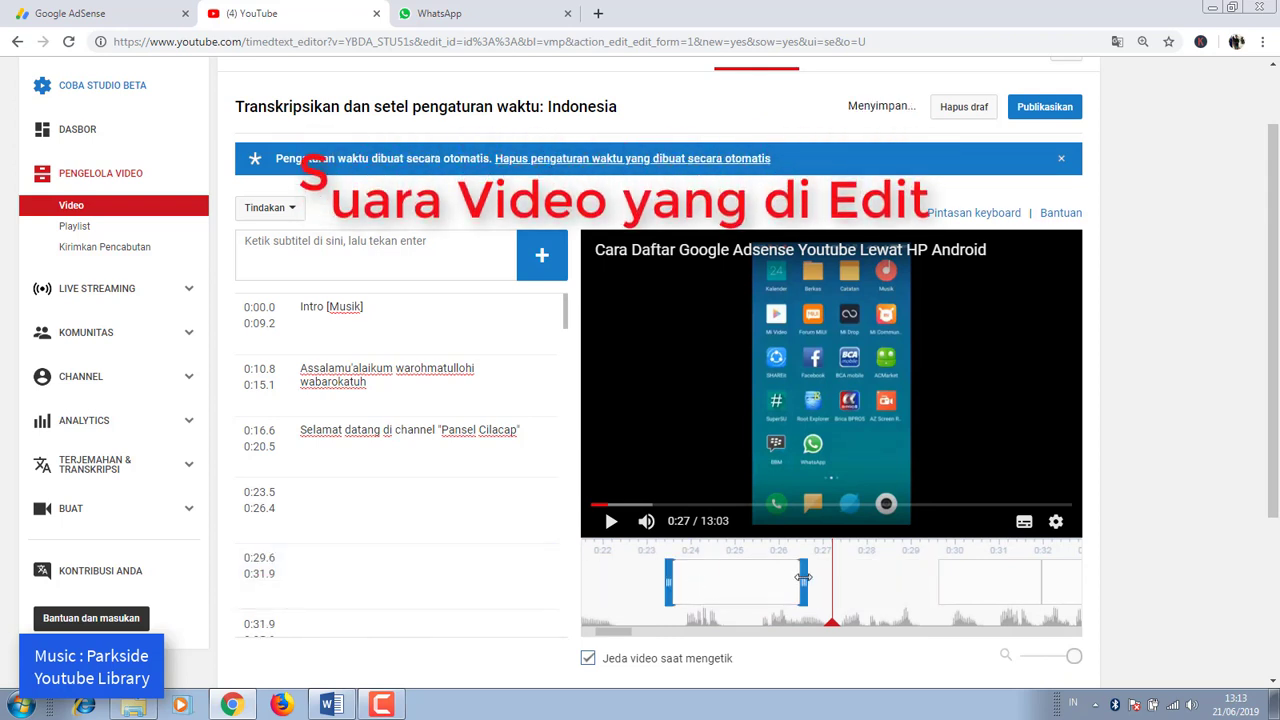
pyautogui.moveTo(803, 577); pyautogui.dragTo(922, 591)
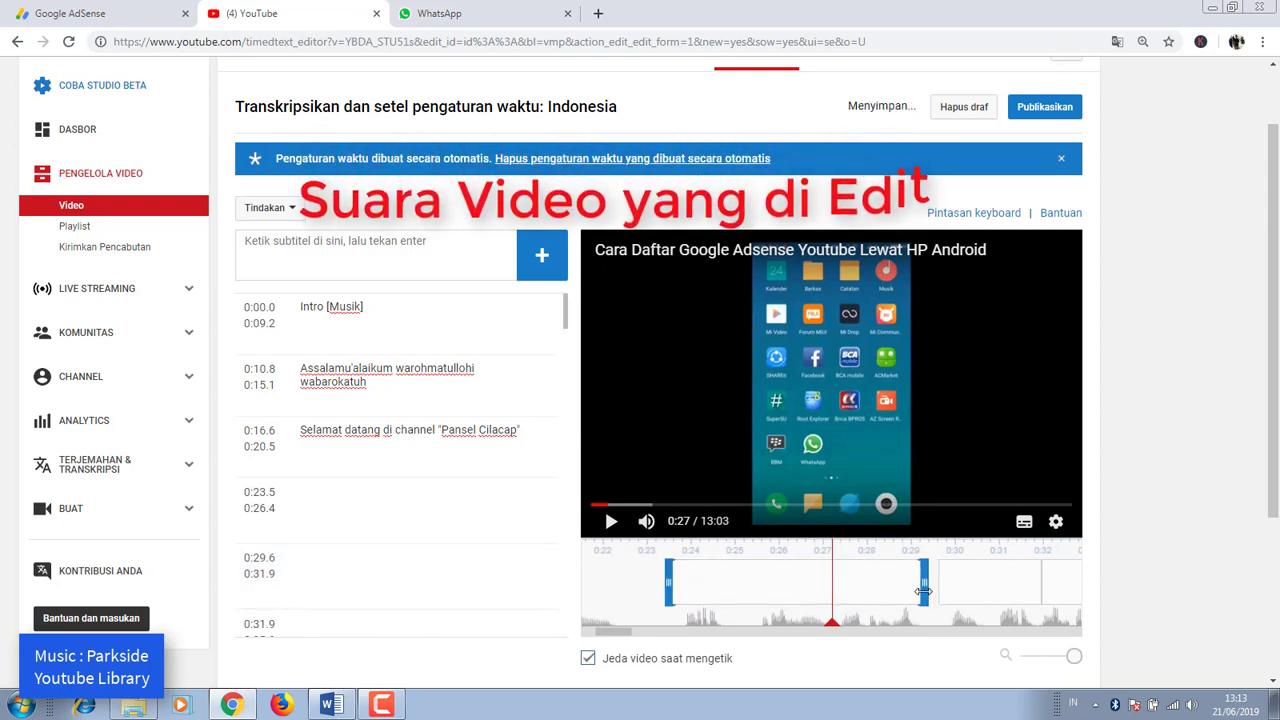
# Enter "Terimakasih untuk kalian yang mau" as the text of the 0:23.5 subtitle
pyautogui.click(760, 586)
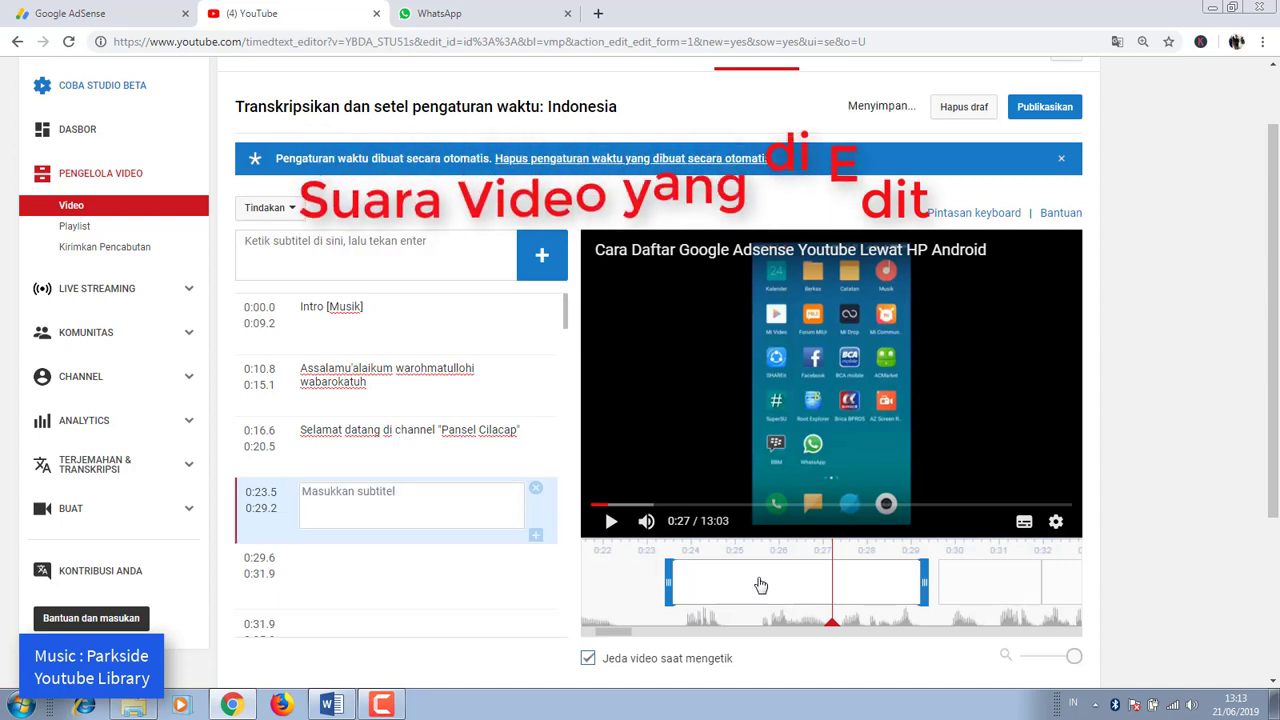
pyautogui.write('Terimsks')
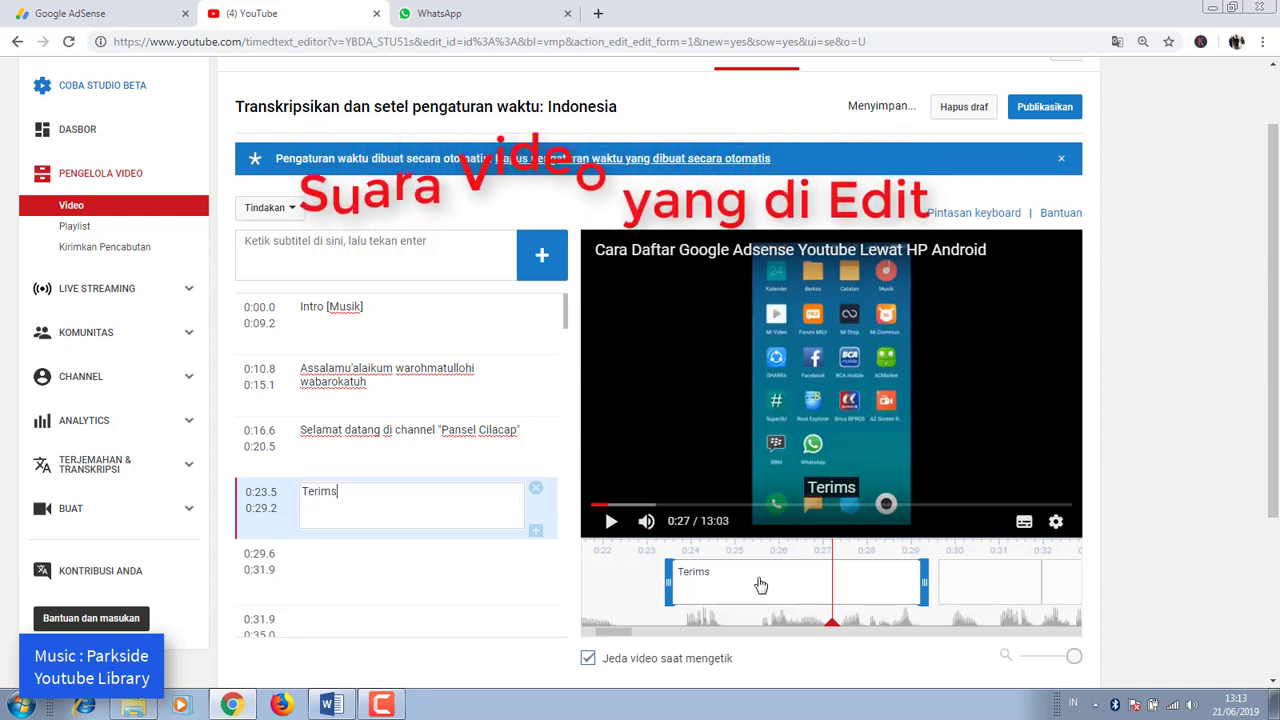
pyautogui.press('BackSpace')
pyautogui.press('BackSpace')
pyautogui.press('BackSpace')
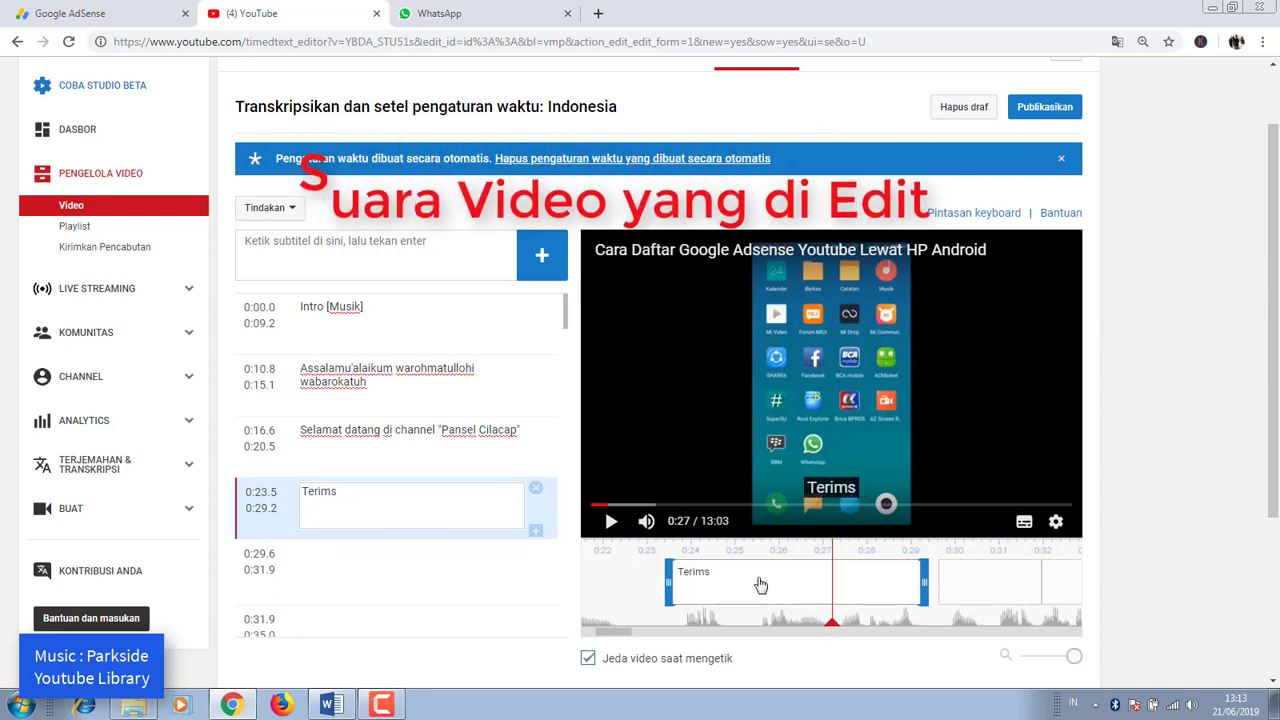
pyautogui.write('akas')
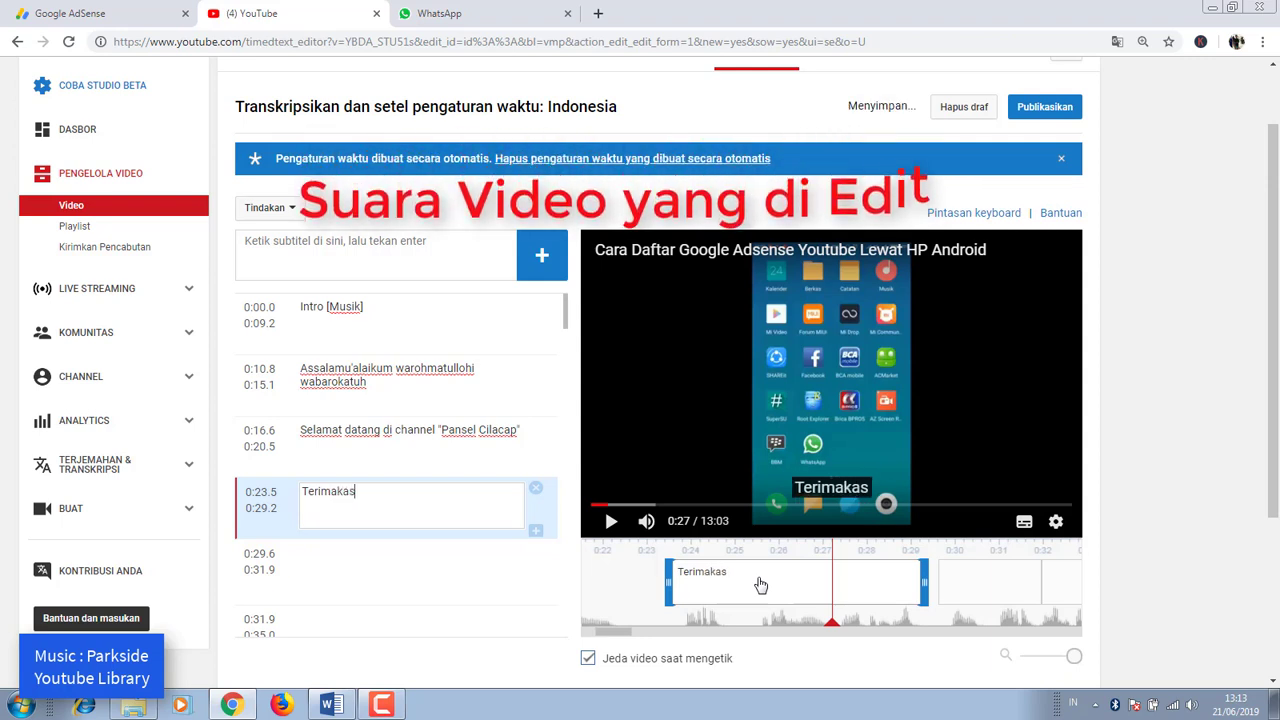
pyautogui.write('ih untu')
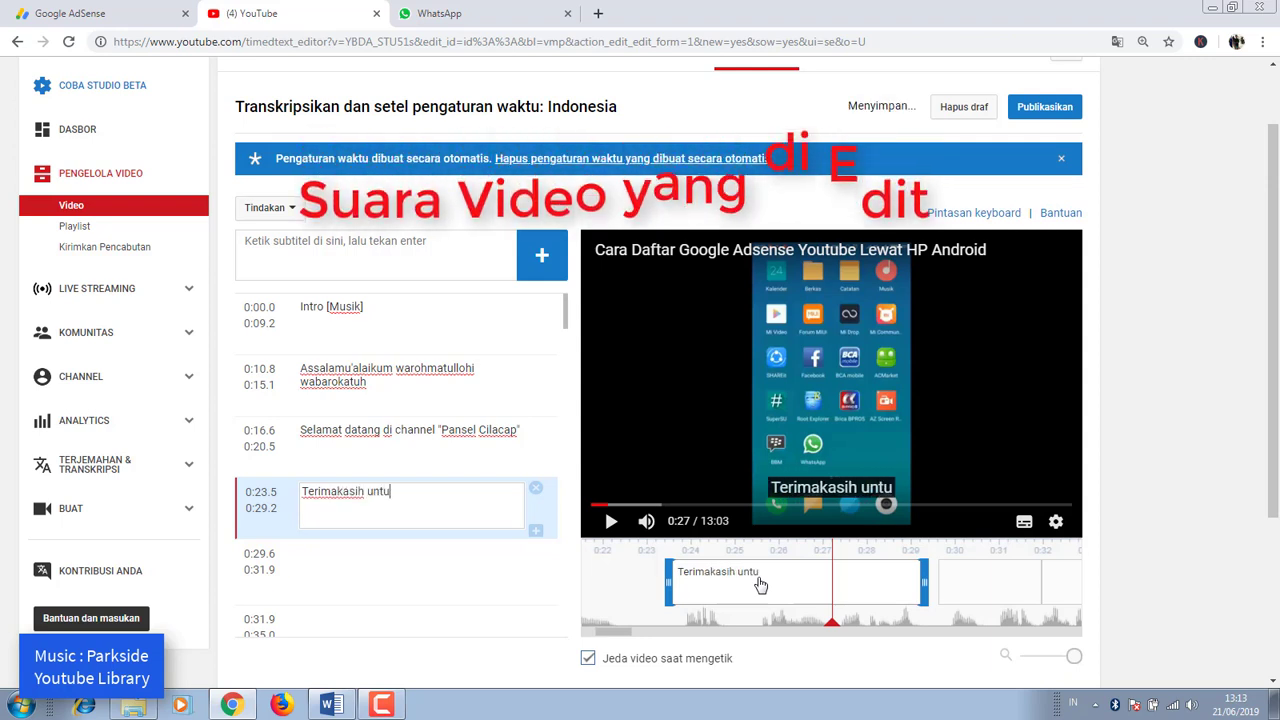
pyautogui.write('k kalian')
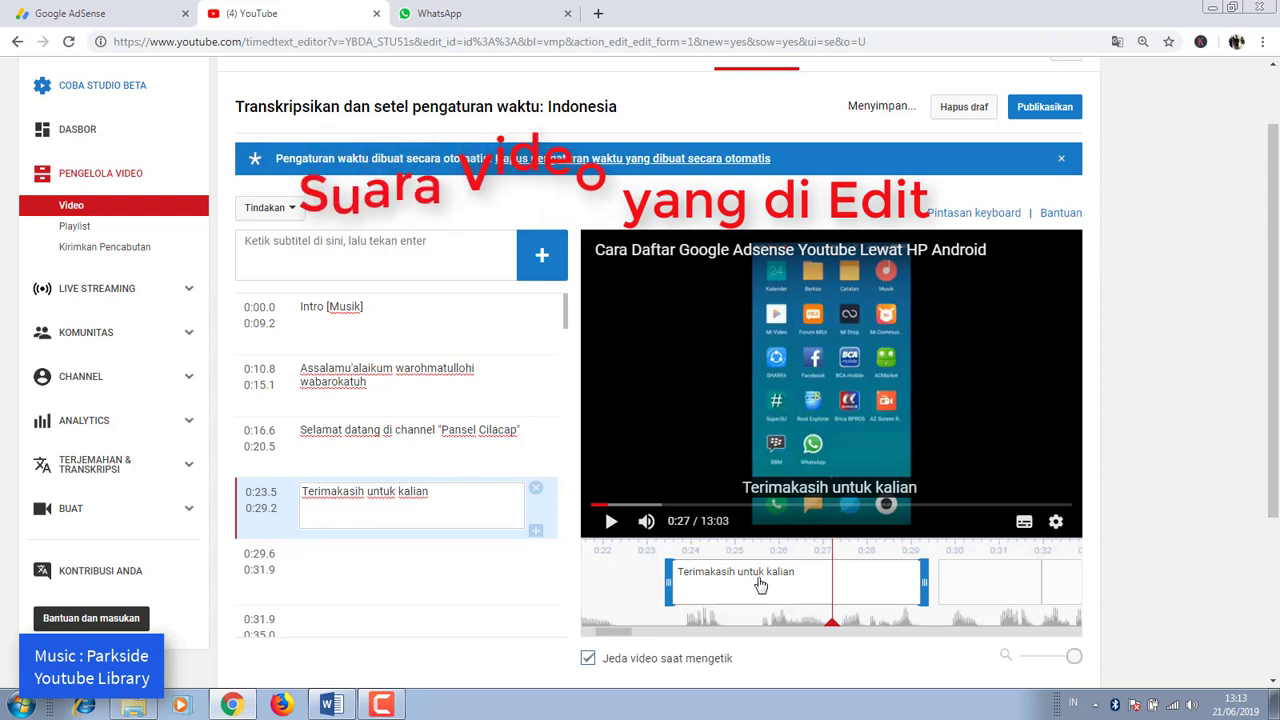
pyautogui.write(' yang mau')
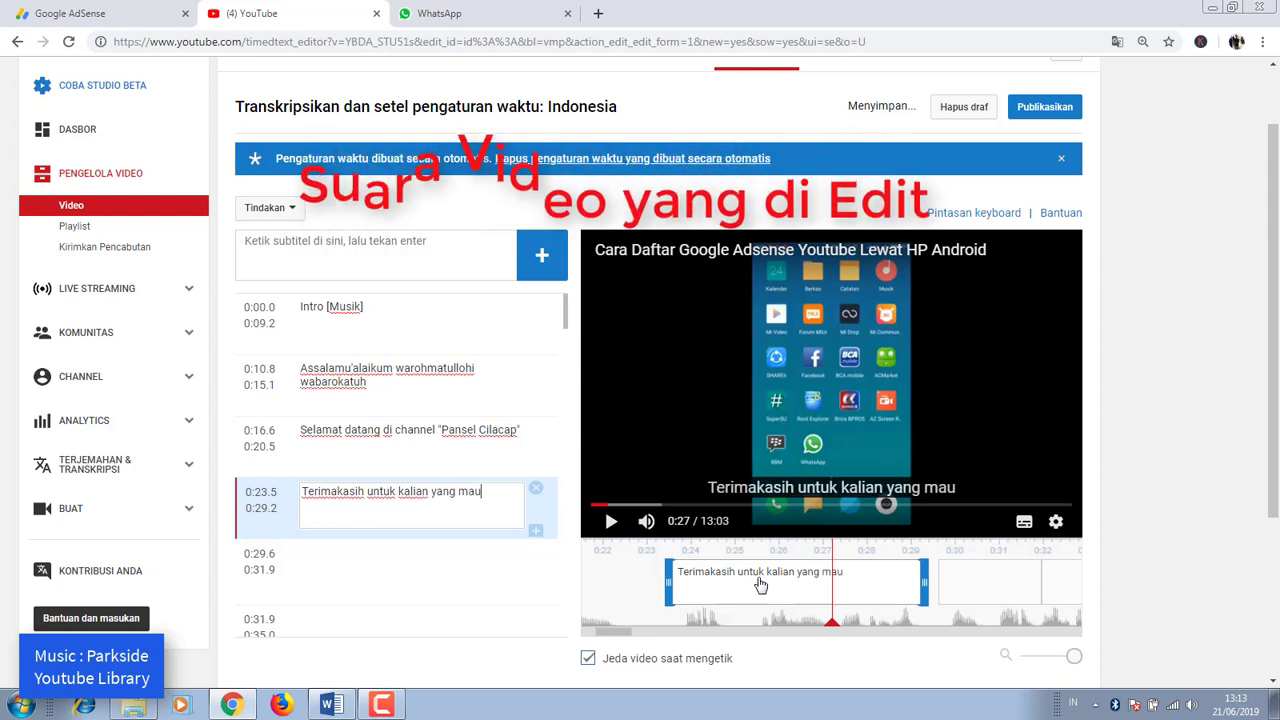
# Play the rest of the phrase and complete the fourth subtitle's text with "melihat video saya"
pyautogui.click(611, 521)
pyautogui.click(611, 521)
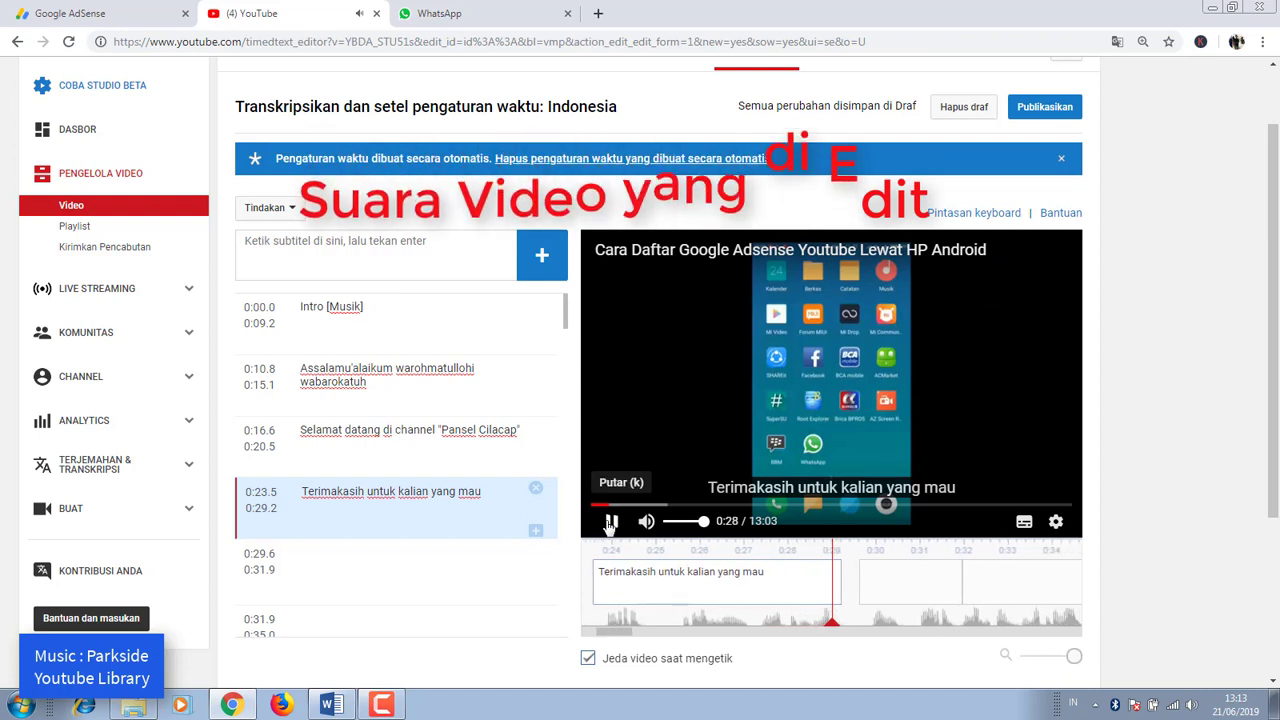
pyautogui.click(491, 500)
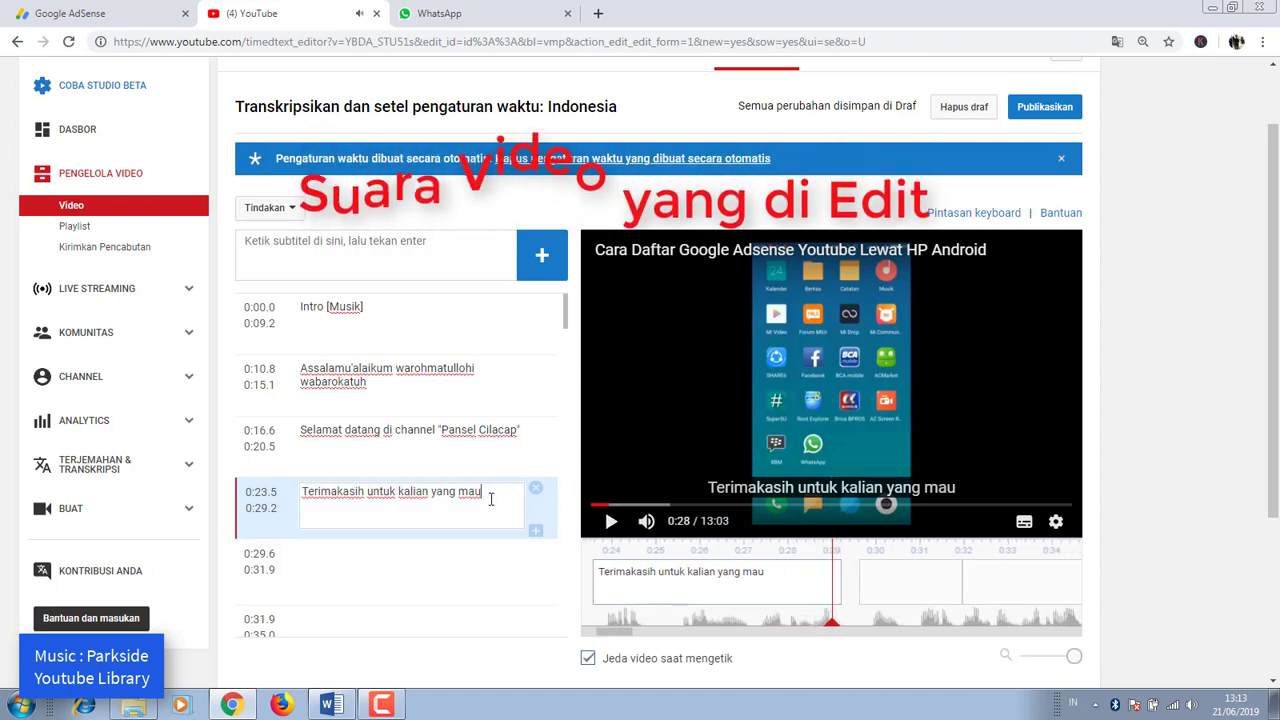
pyautogui.write('melih')
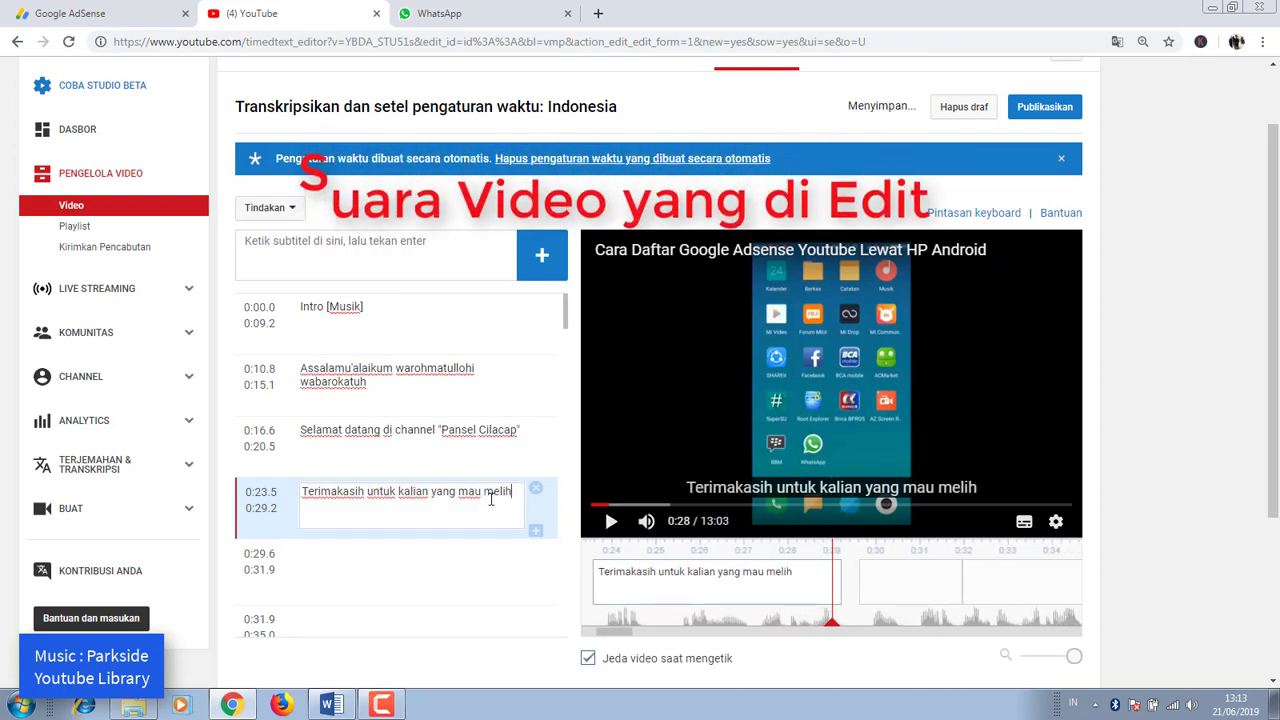
pyautogui.write('a')
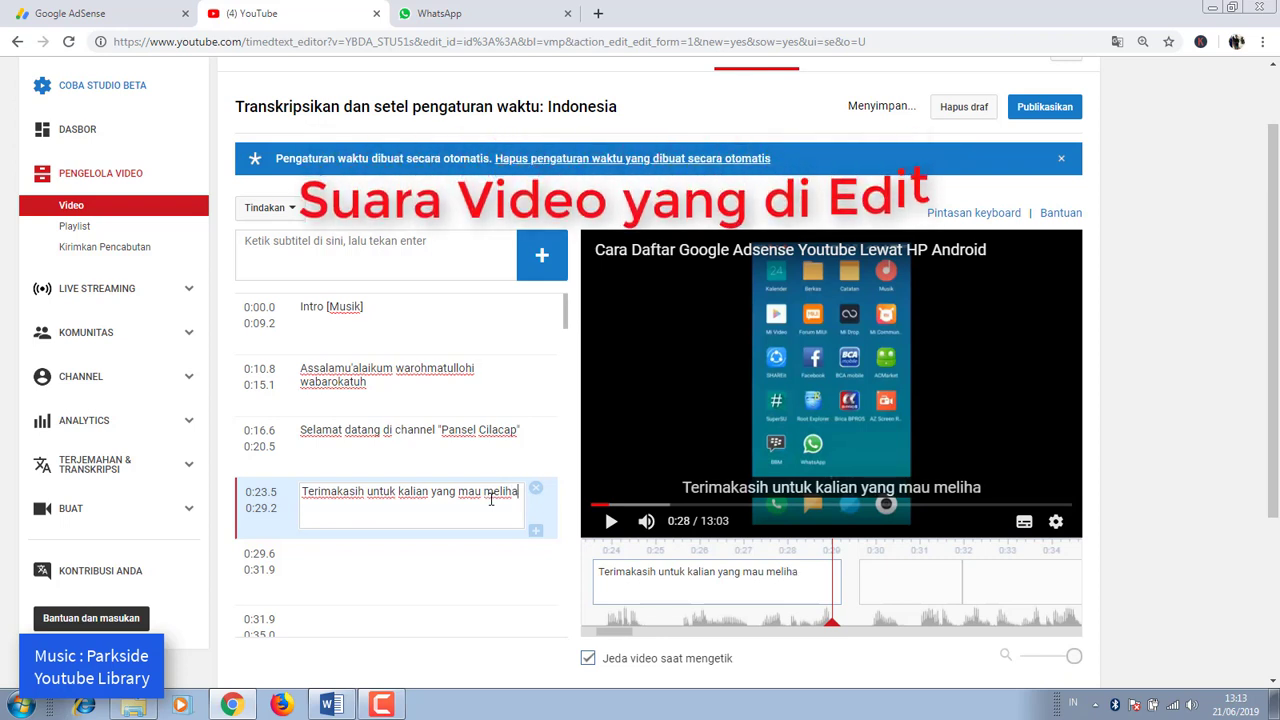
pyautogui.write('t v')
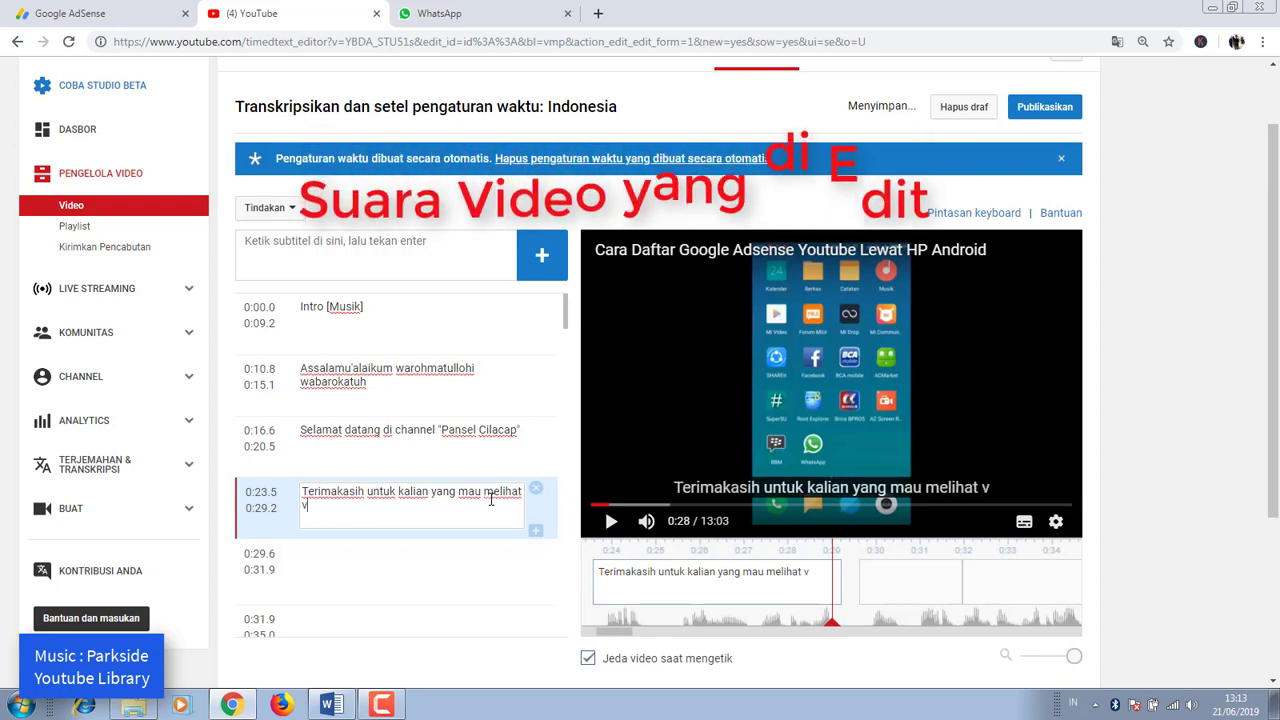
pyautogui.write('ideo saya')
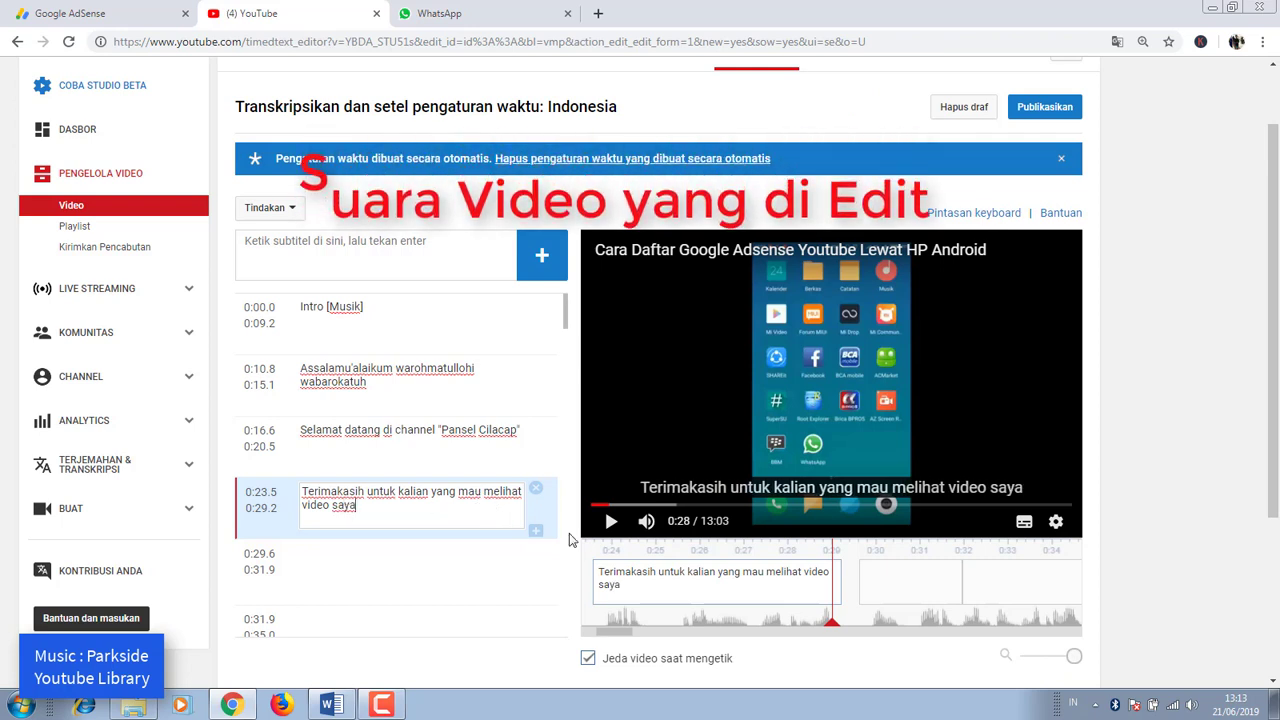
# Play on to 0:32, delete the empty 0:29.6 subtitle and stretch the following one to run from 0:29.8 to 0:35.0
pyautogui.click(611, 523)
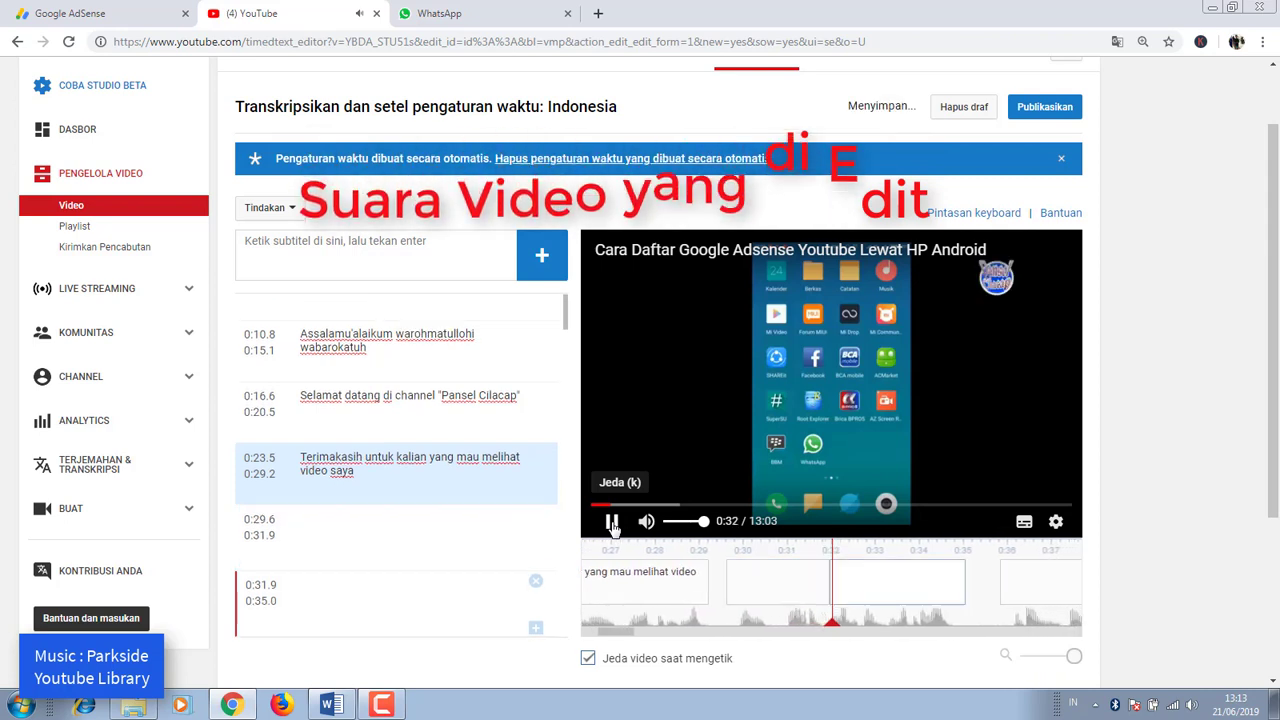
pyautogui.click(611, 523)
pyautogui.click(723, 600)
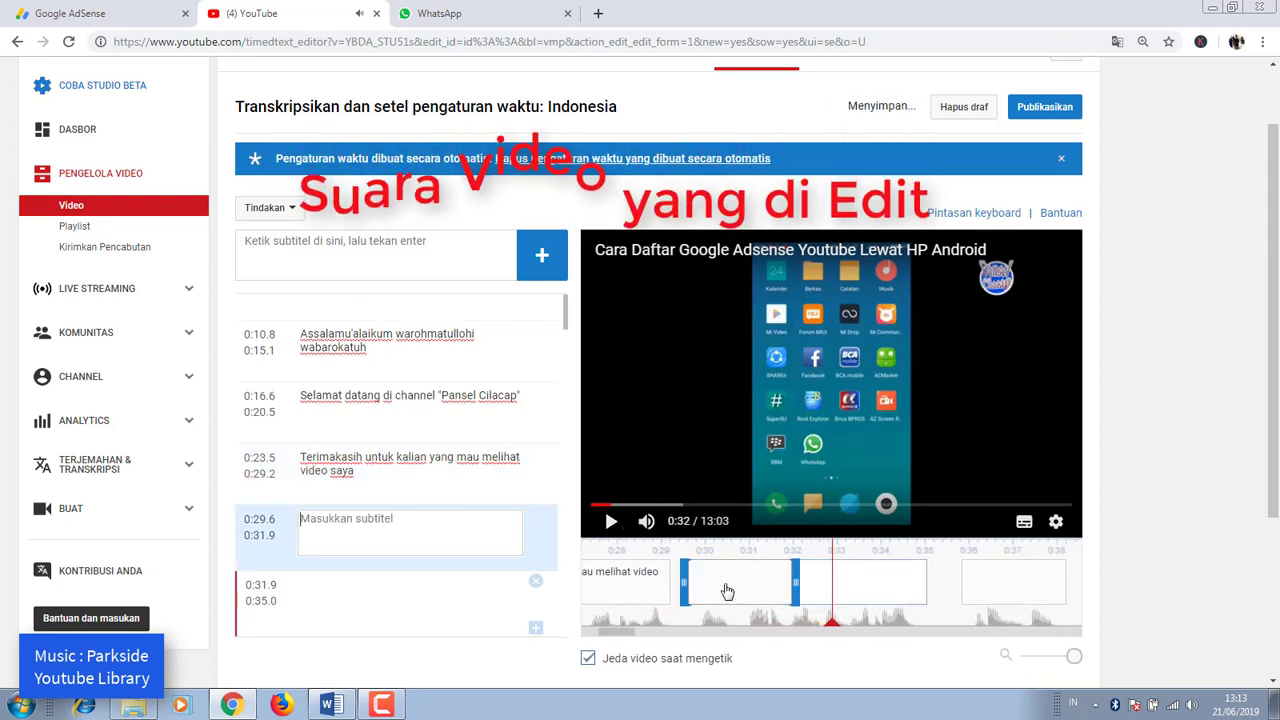
pyautogui.click(535, 522)
pyautogui.moveTo(793, 595); pyautogui.dragTo(696, 595)
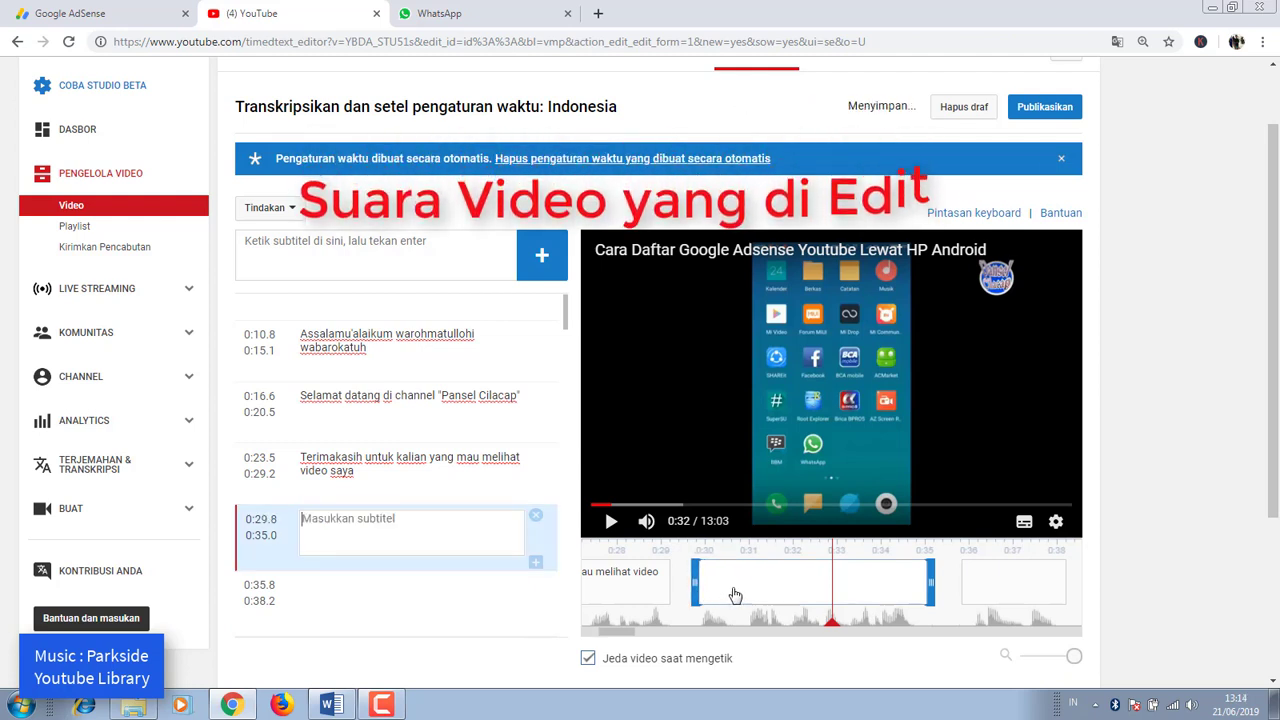
# Enter "saya akan melanjutkan membuat tutorial" as the text of the 0:29.8 subtitle, playing the phrase through to catch its ending
pyautogui.write('saya akan mela')
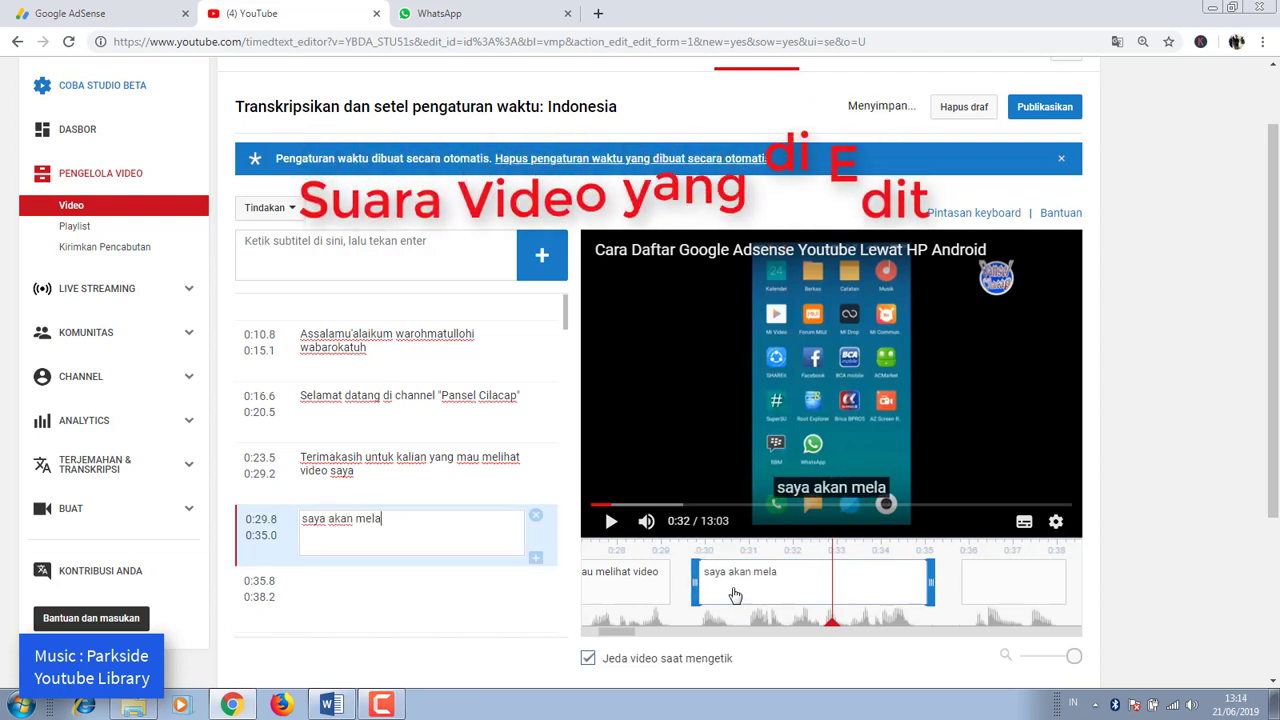
pyautogui.write('njutkan')
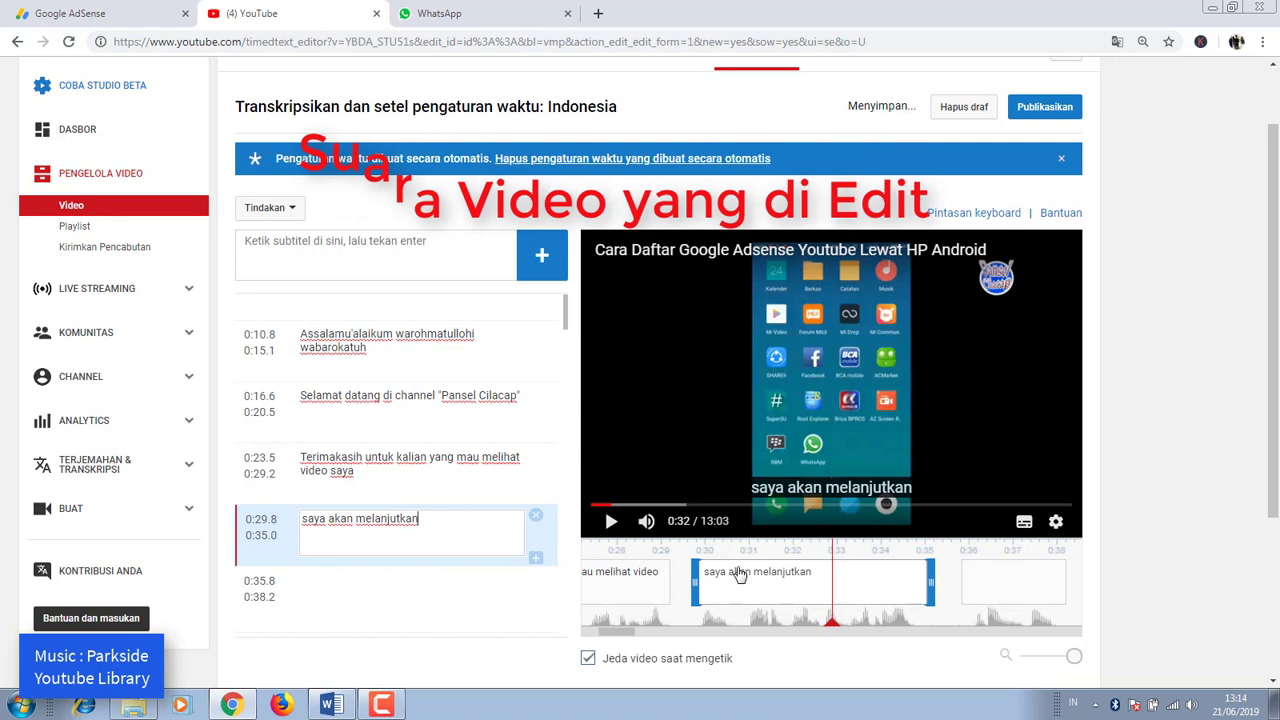
pyautogui.click(611, 521)
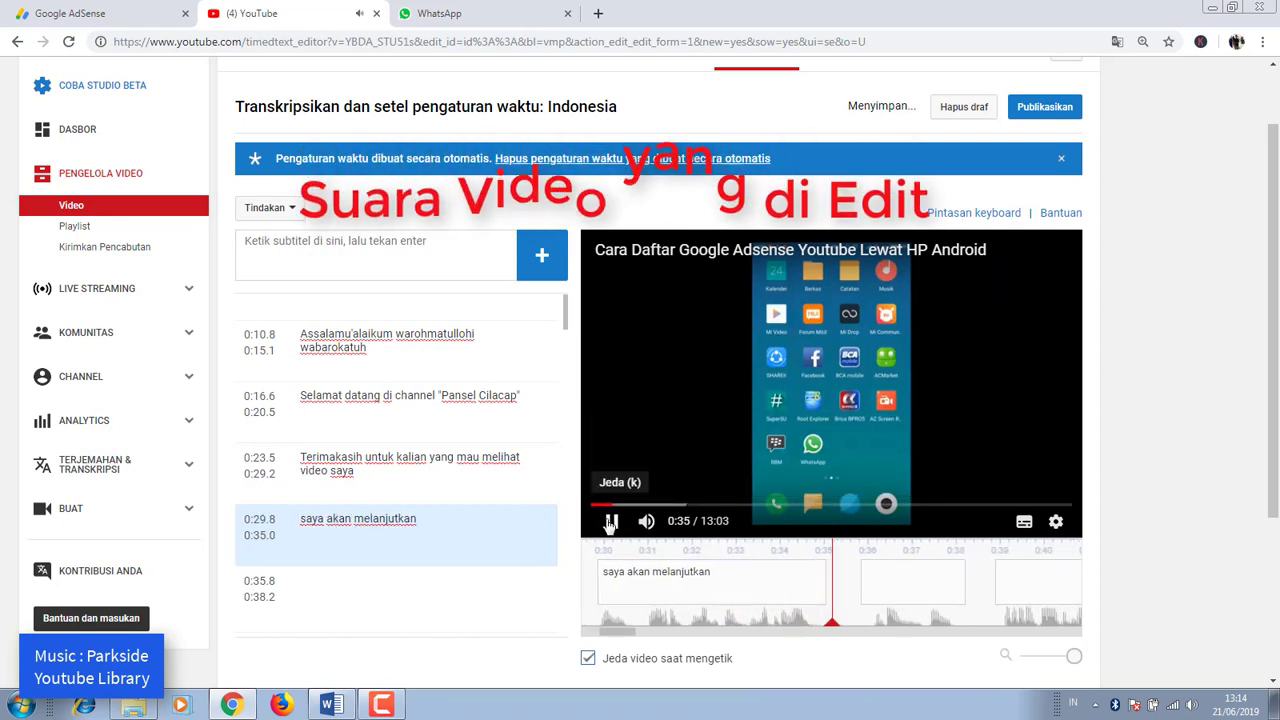
pyautogui.click(438, 526)
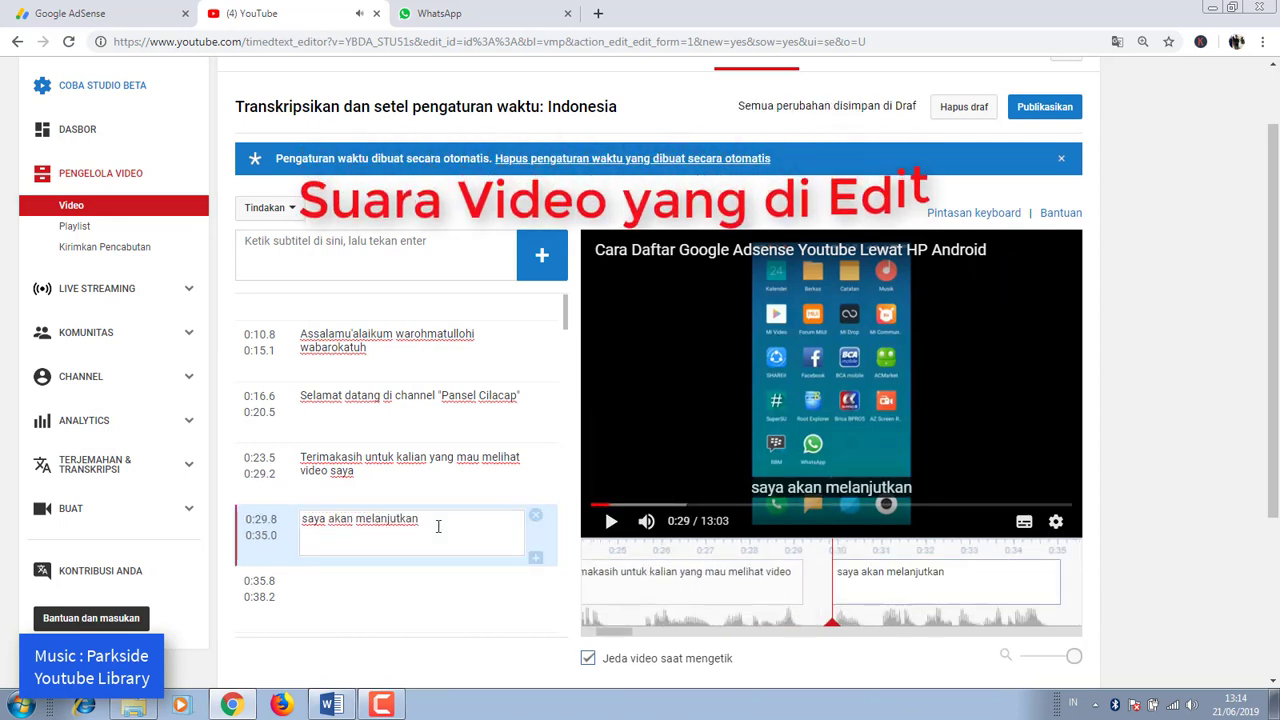
pyautogui.write('membuat tutorial')
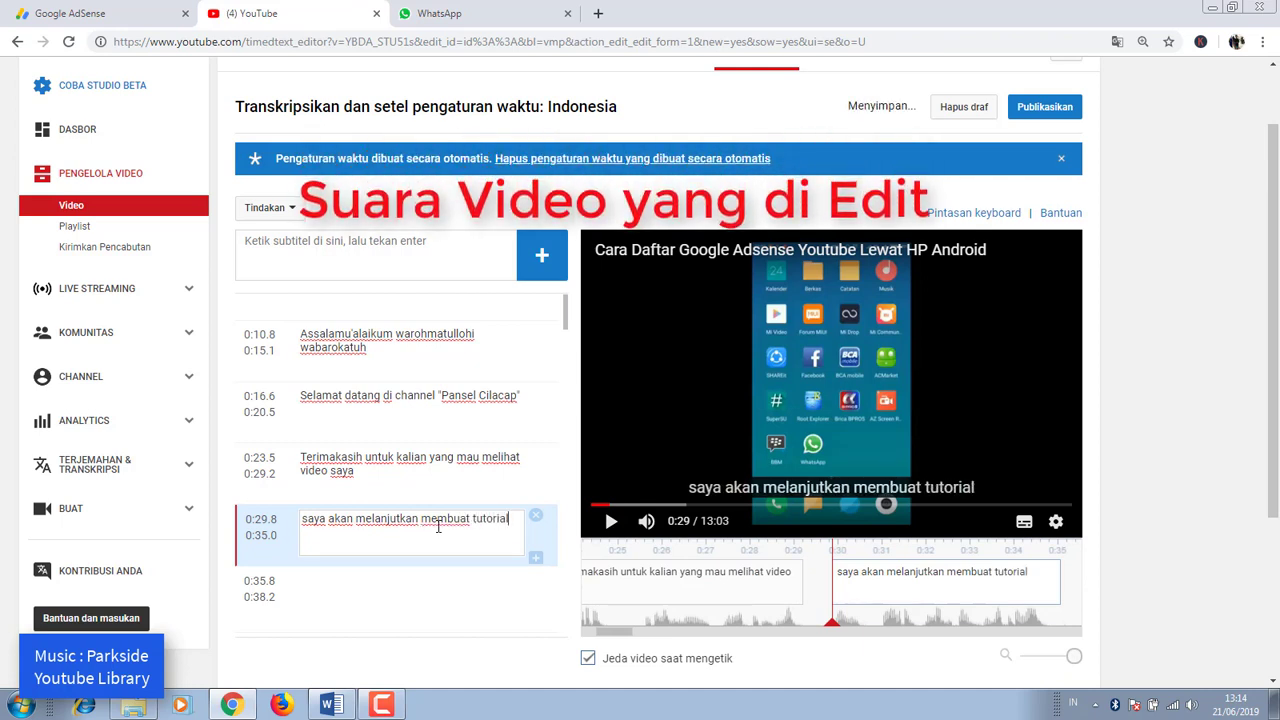
# Play on to 0:37 and enter "tentang" as the text of the 0:35.8 subtitle
pyautogui.click(611, 522)
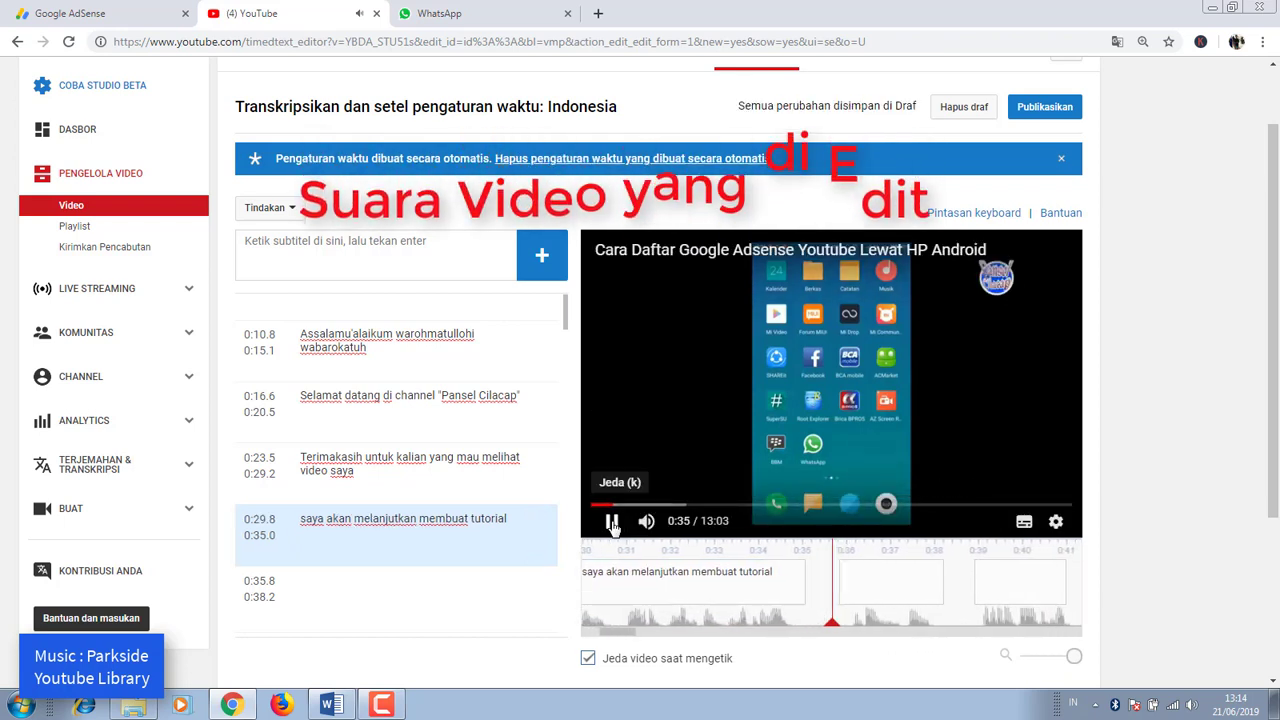
pyautogui.click(613, 522)
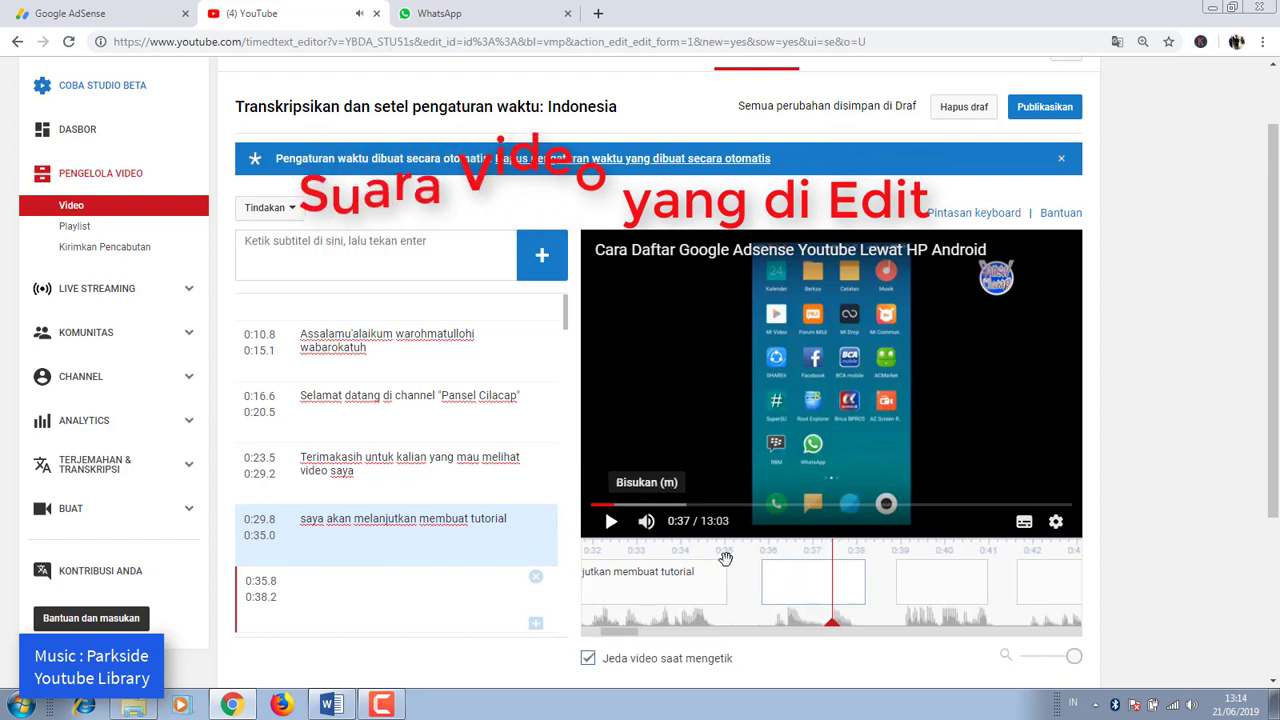
pyautogui.click(799, 583)
pyautogui.write('tentaa')
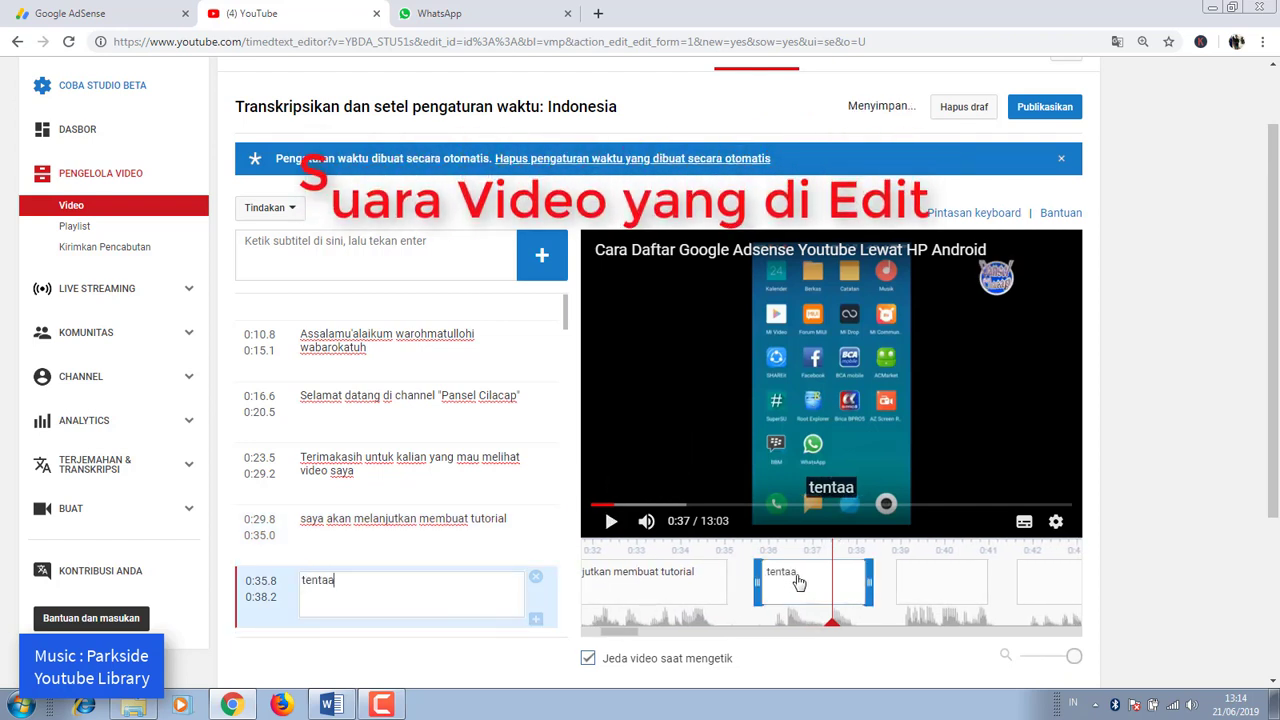
pyautogui.write('ng')
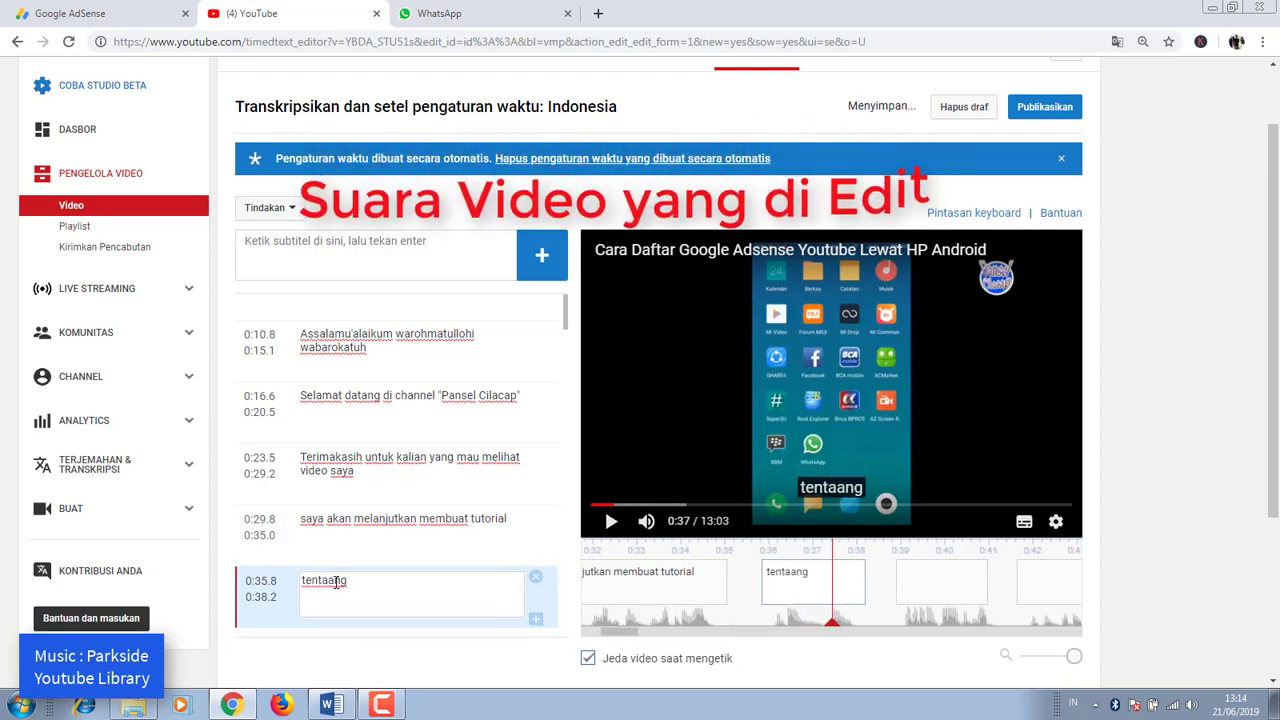
pyautogui.press('BackSpace')
# Play on to 0:42 and enter "Bagaimana cara membuat akun Google Adsense" as the text of the 0:38.9 subtitle
pyautogui.click(614, 522)
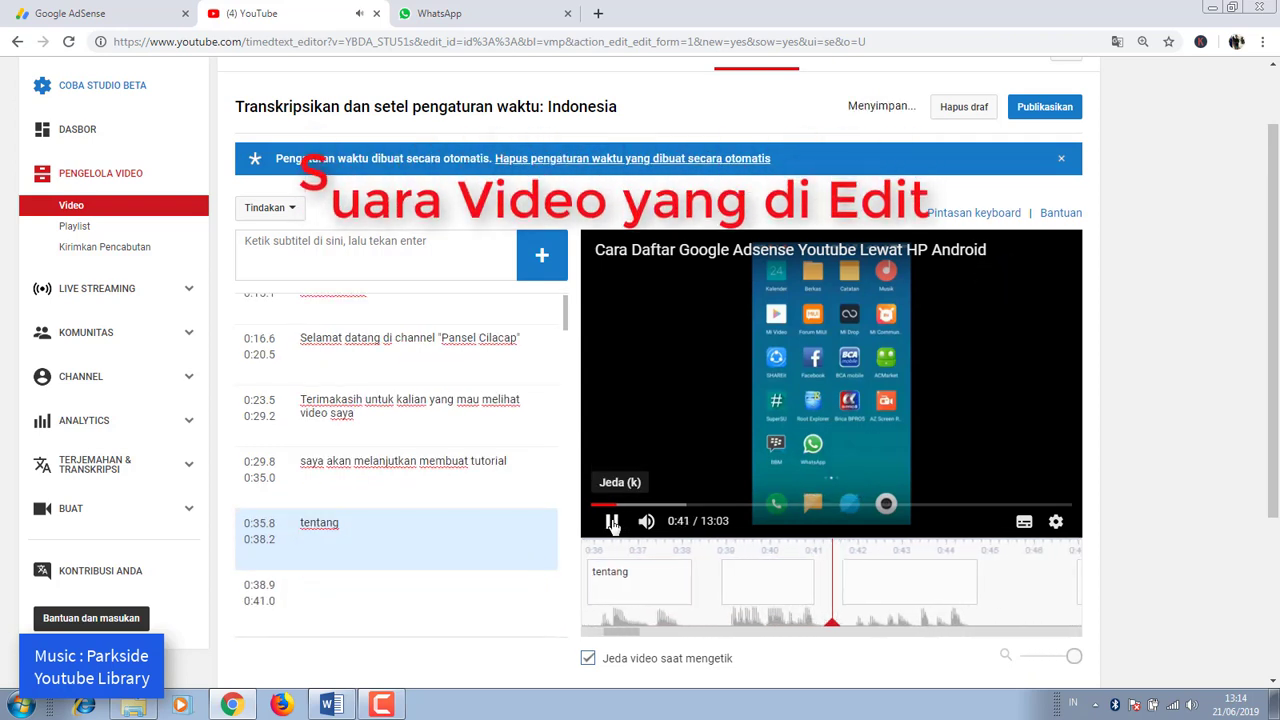
pyautogui.click(717, 580)
pyautogui.write('B')
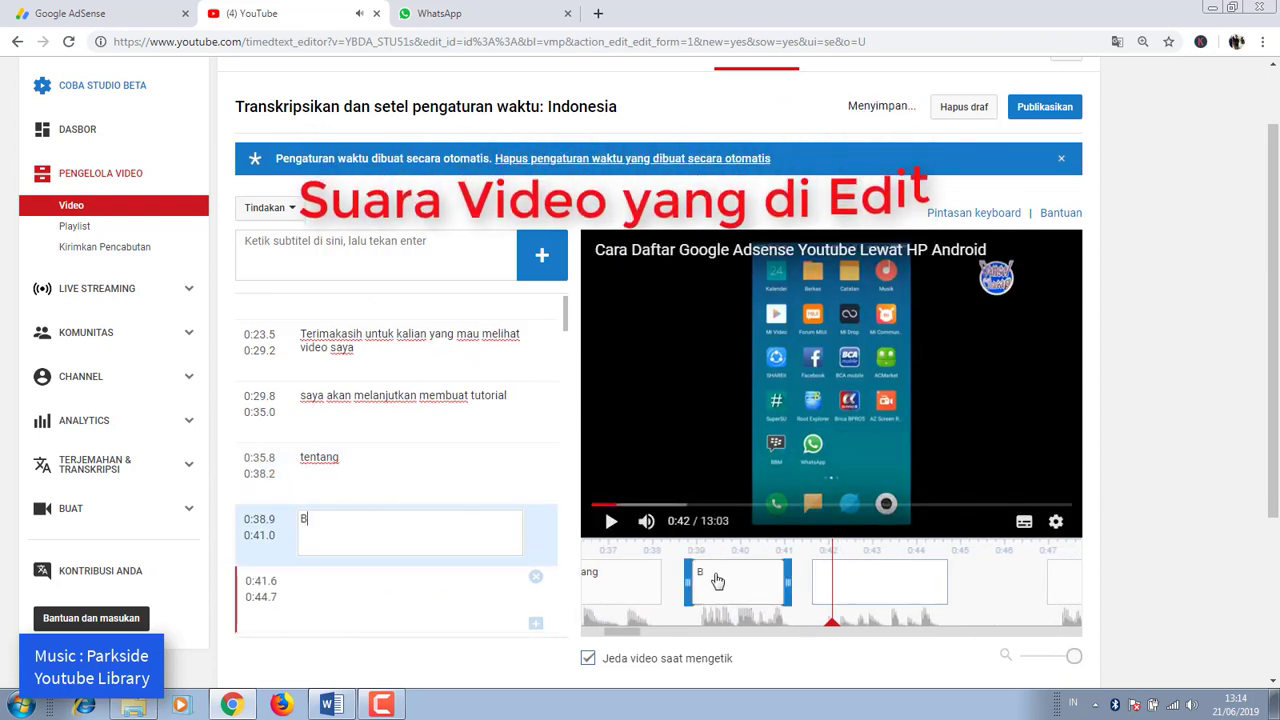
pyautogui.write('agaimana cara')
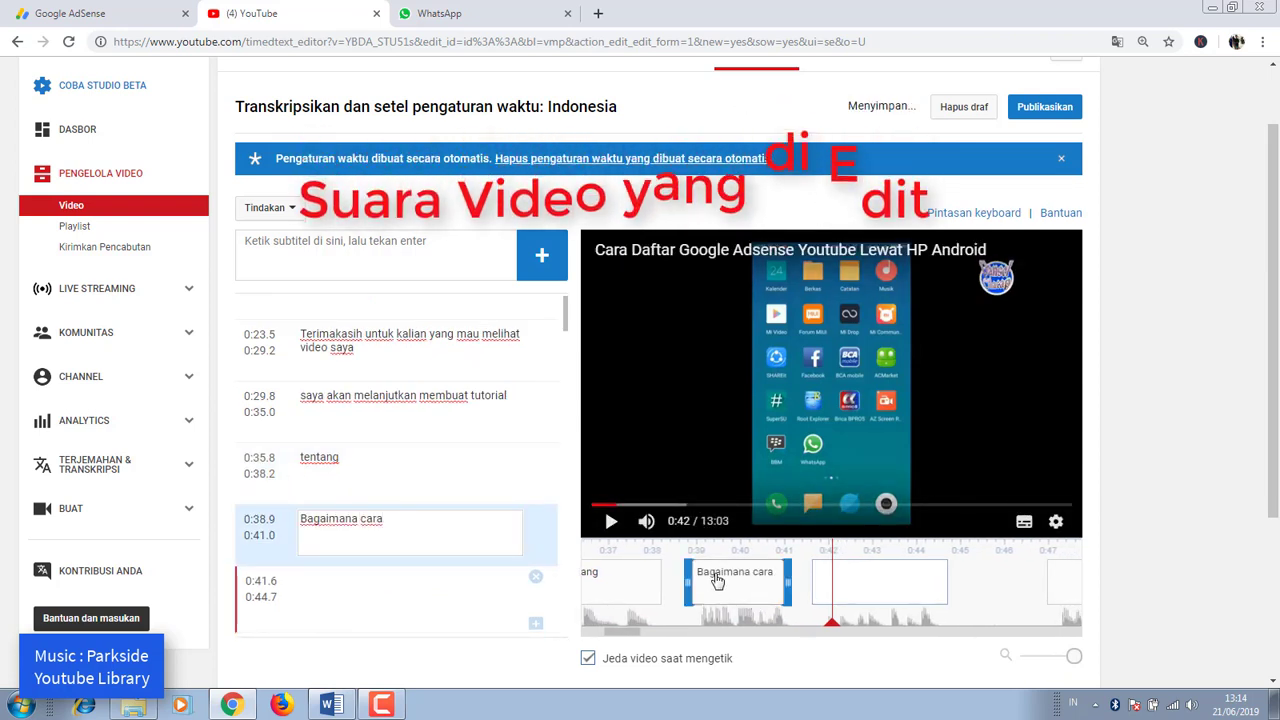
pyautogui.write(' membuat akun')
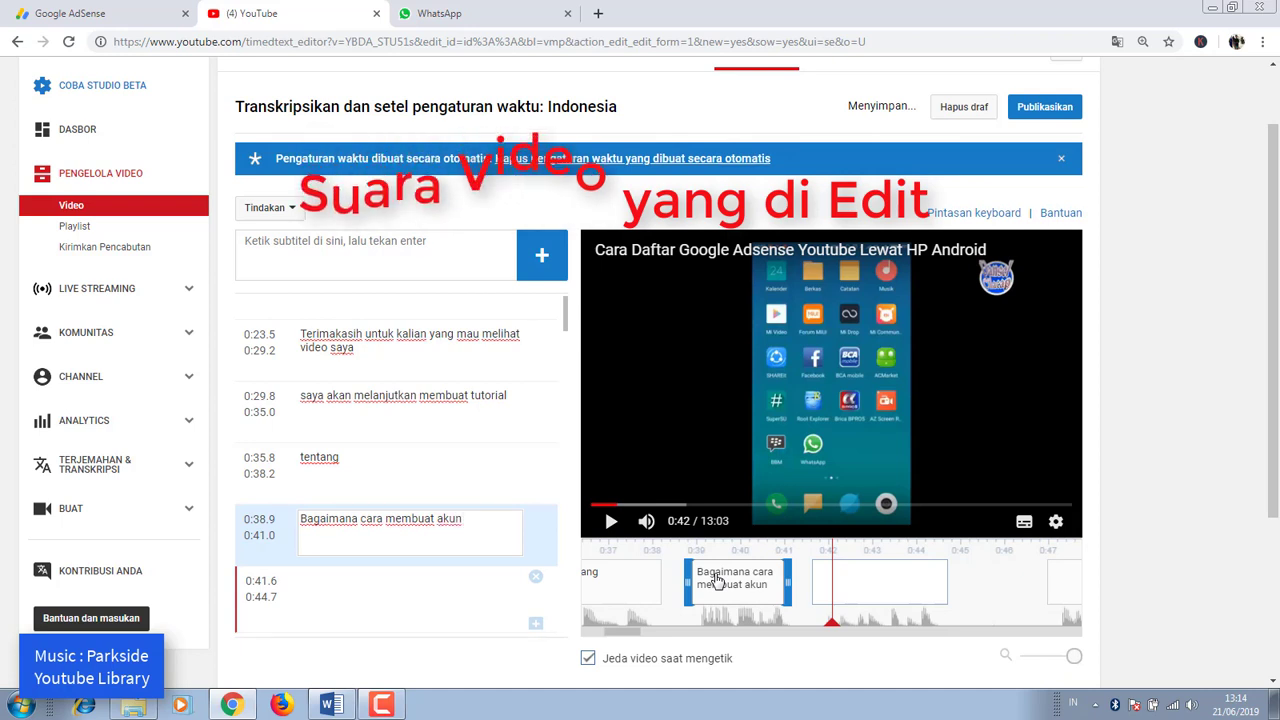
pyautogui.write(' Google Ads')
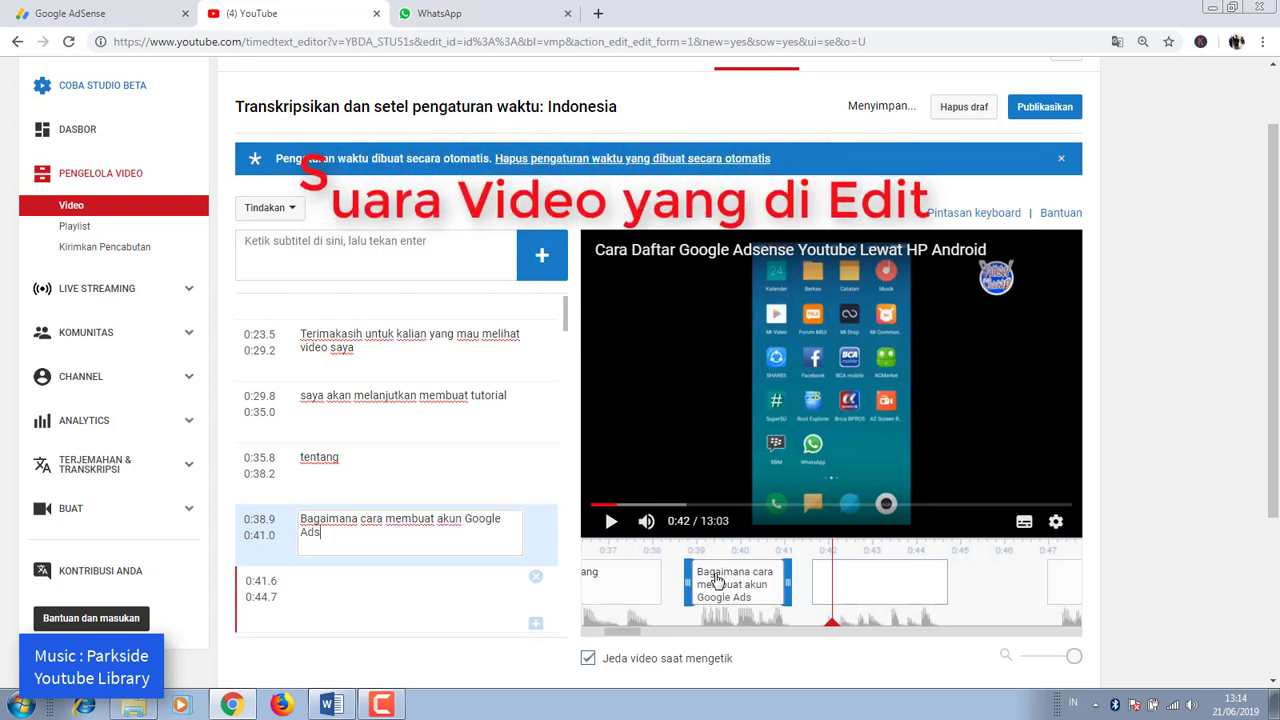
pyautogui.write('ense')
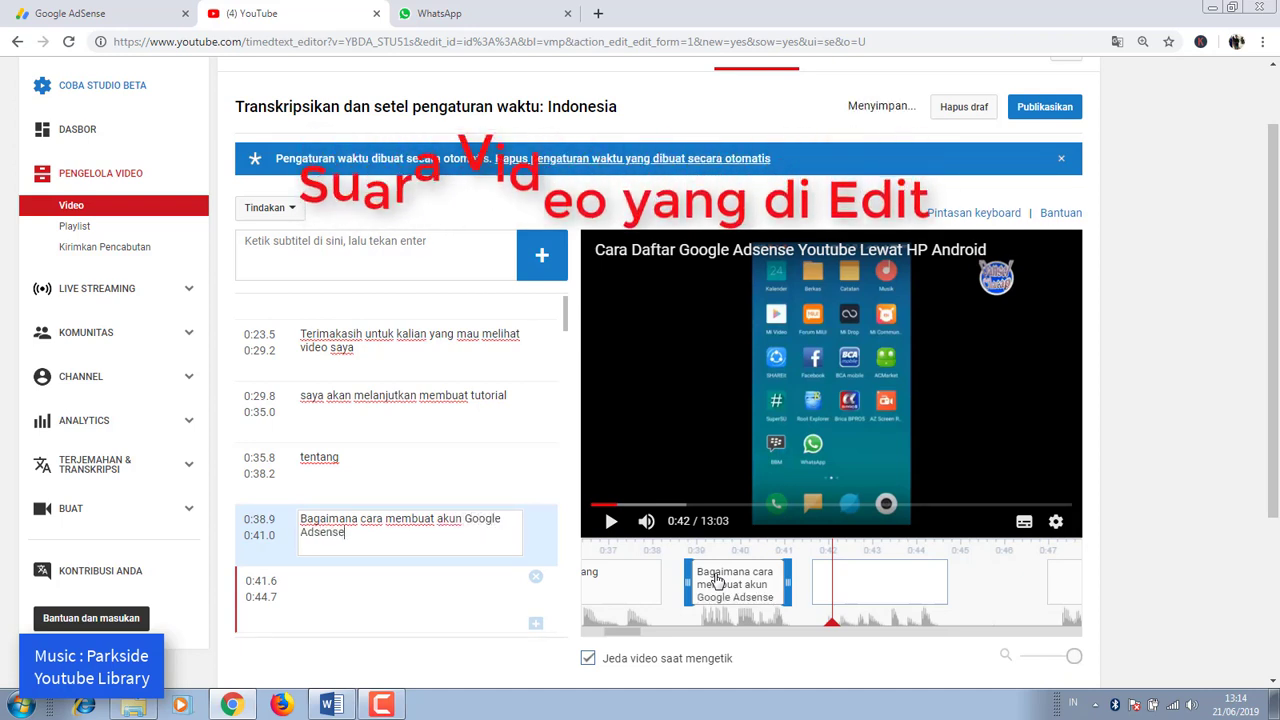
# Delete the empty 0:41.6 subtitle and extend the 0:38.9 subtitle to end at 0:44.5
pyautogui.click(860, 595)
pyautogui.click(536, 578)
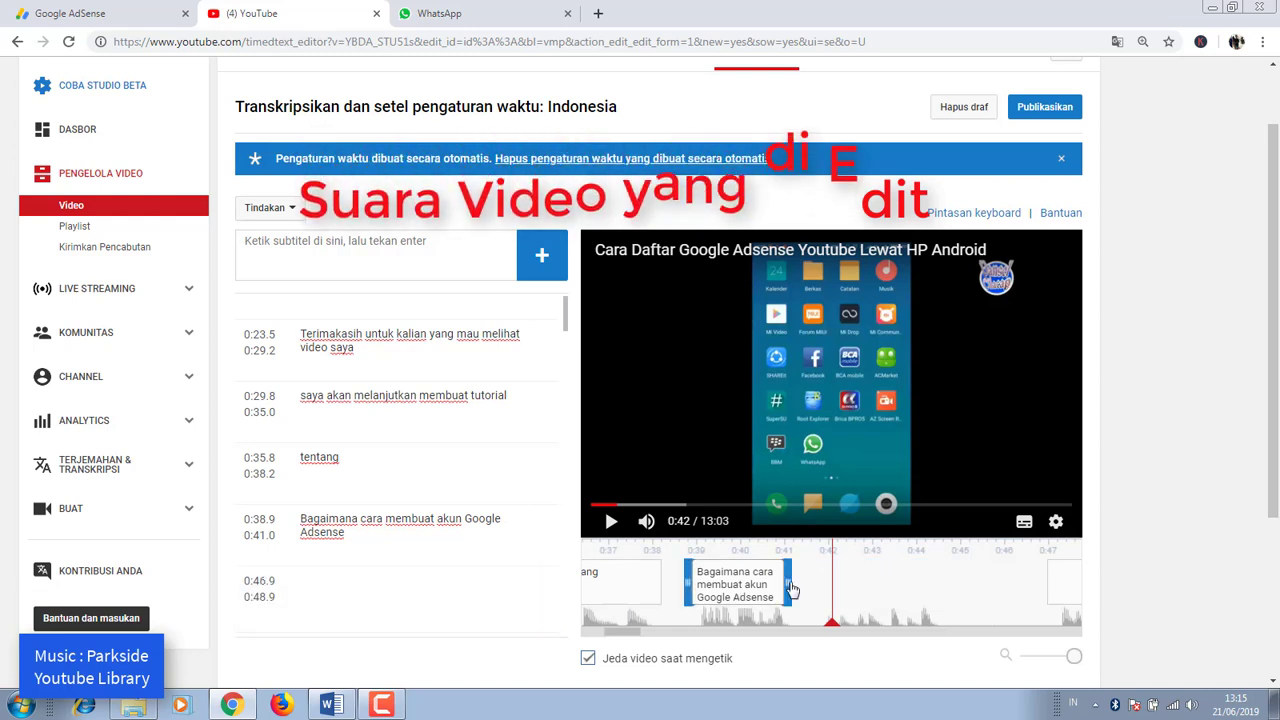
pyautogui.moveTo(941, 585); pyautogui.dragTo(936, 585)
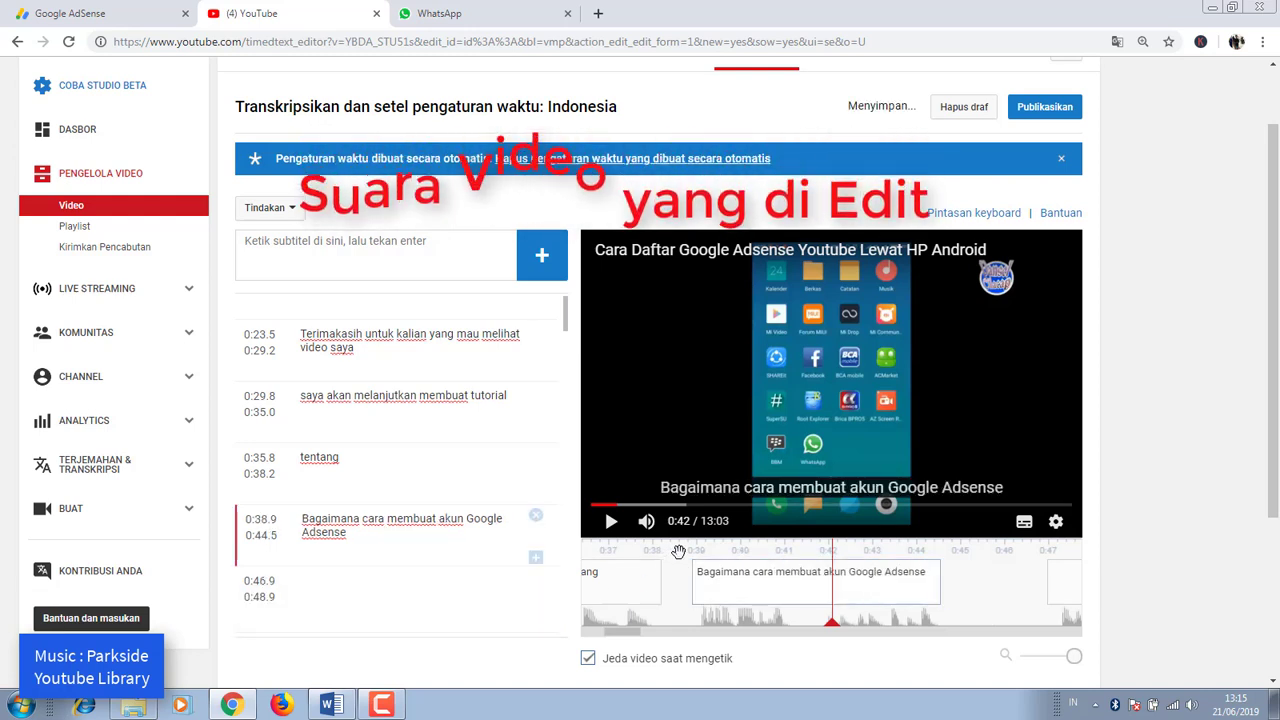
# Replay the video from 0:38 to 0:49 and enter "karena banyak yang tanya" as the text of the 0:46.9 subtitle
pyautogui.click(810, 550)
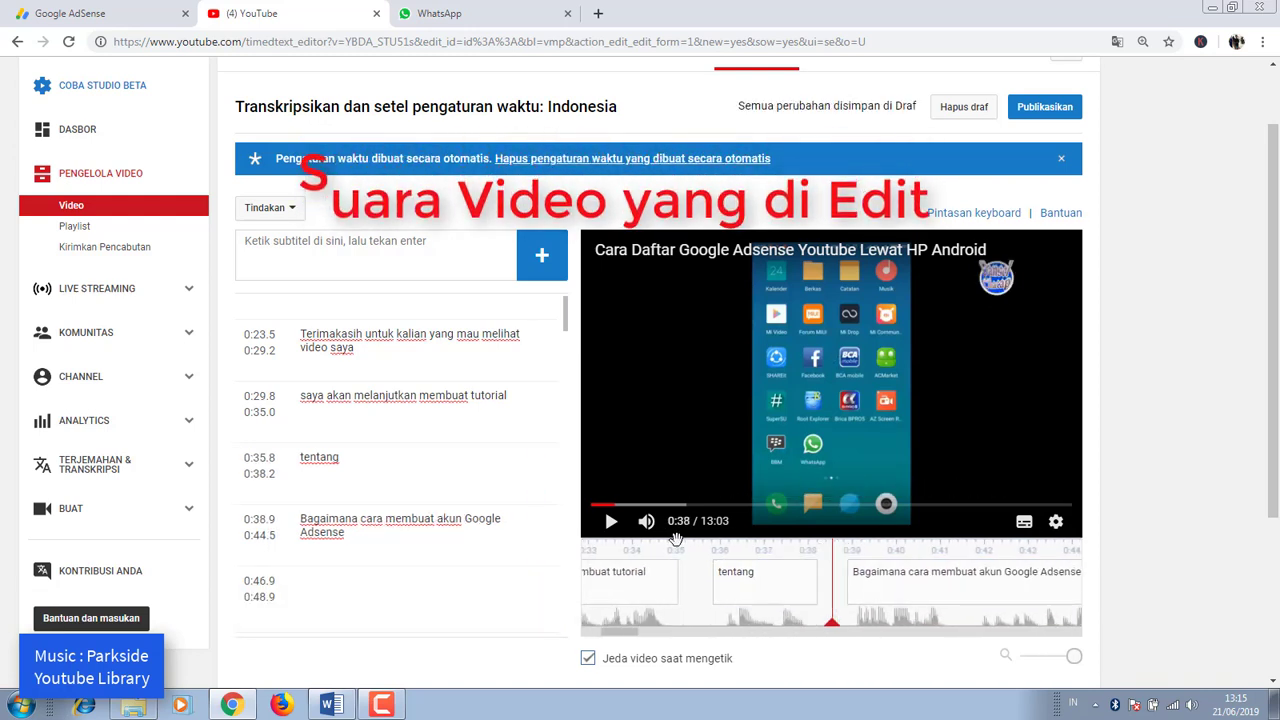
pyautogui.click(611, 520)
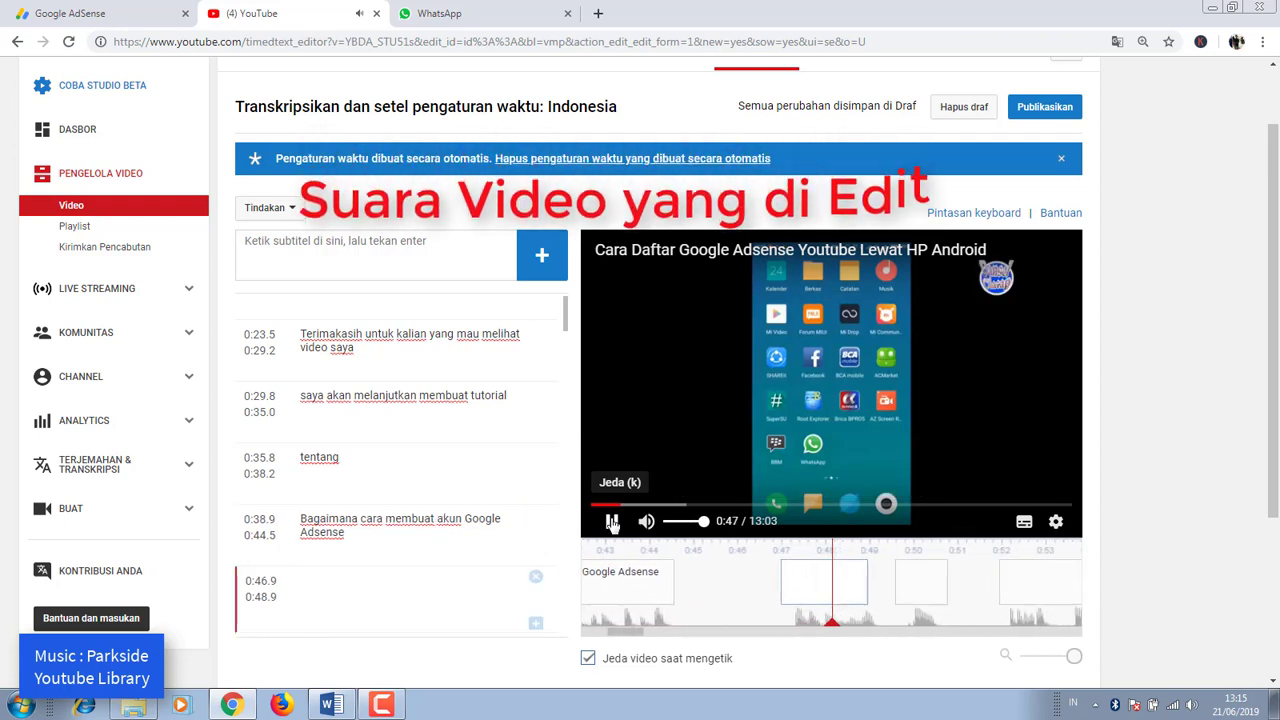
pyautogui.click(612, 524)
pyautogui.click(762, 586)
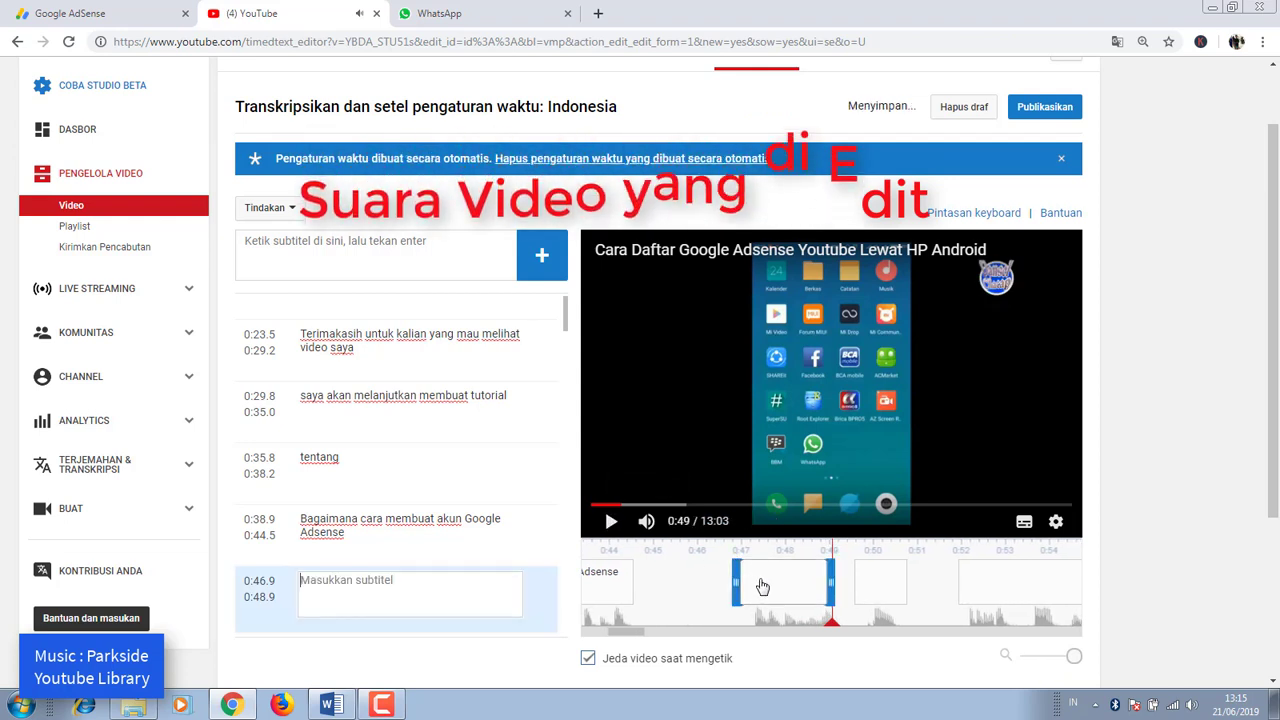
pyautogui.write('kare')
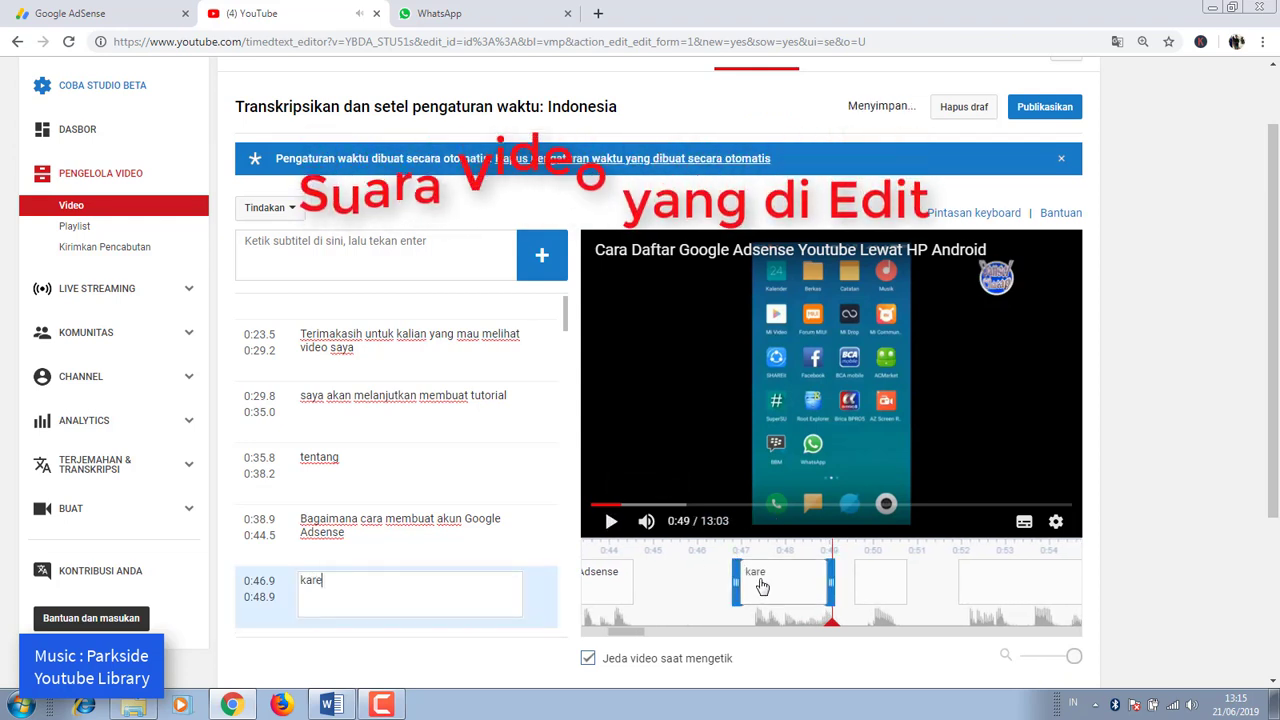
pyautogui.write('na banyak y')
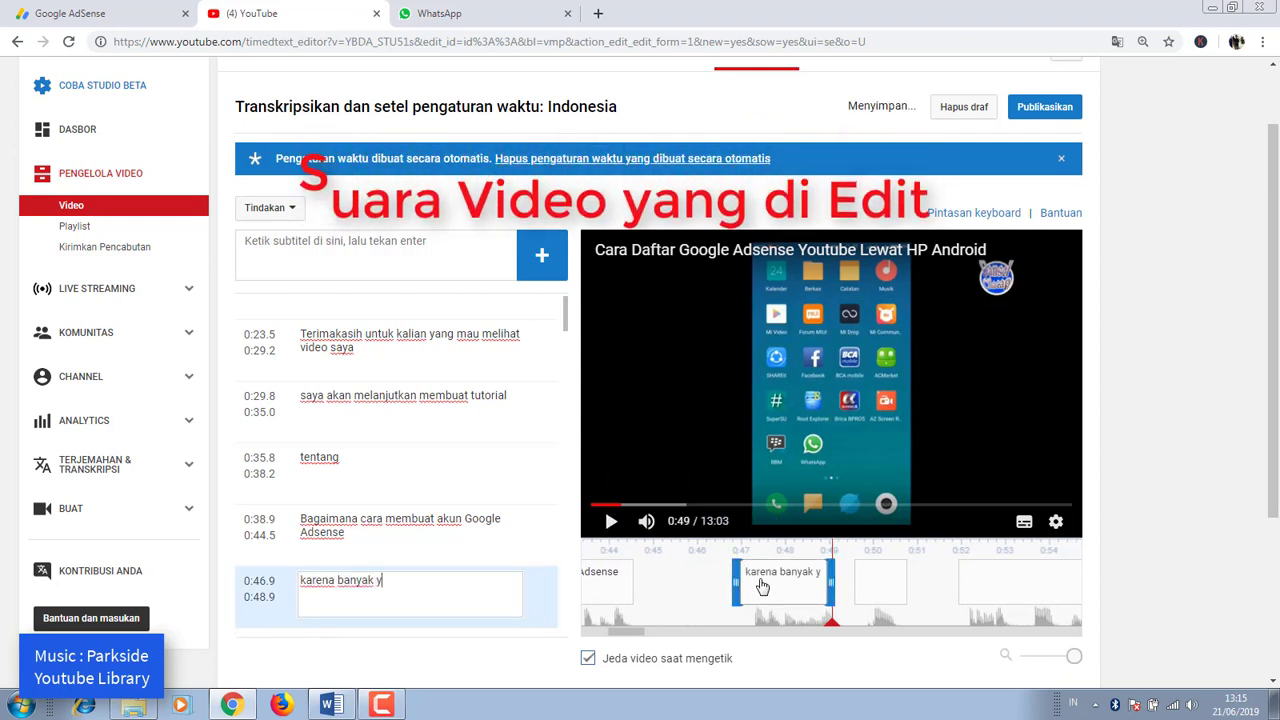
pyautogui.write('ang tany')
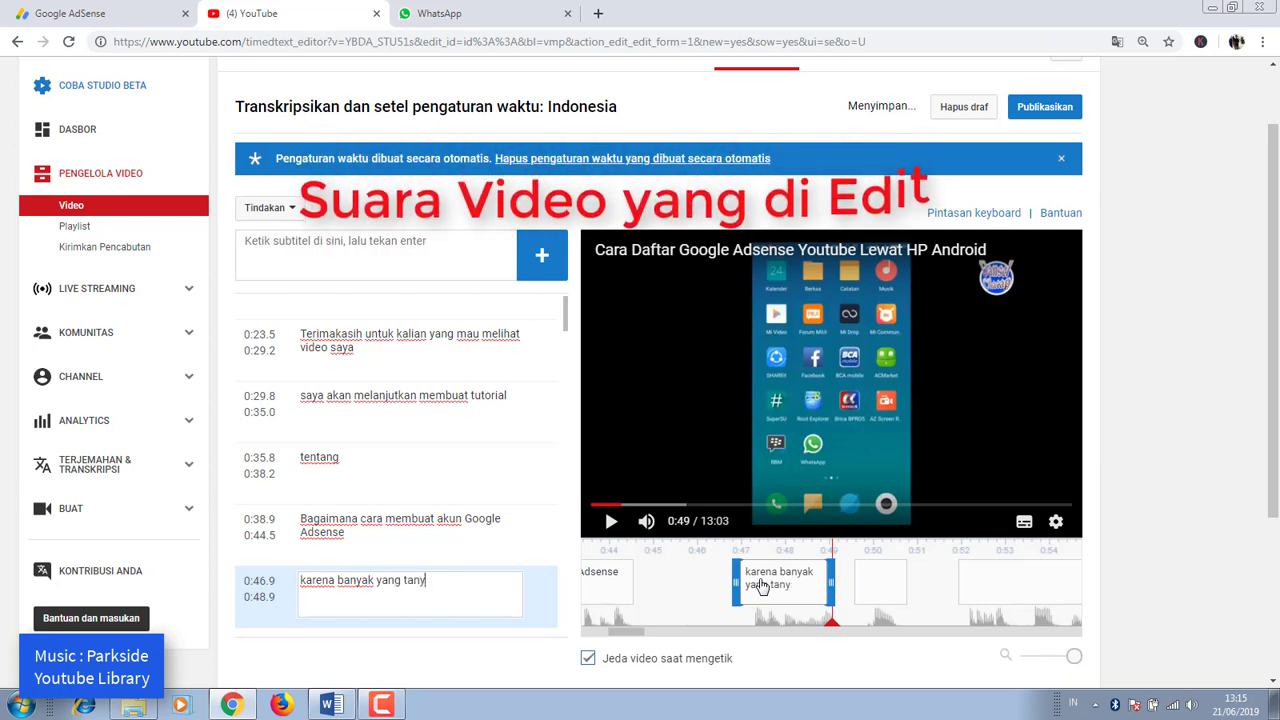
pyautogui.write('a')
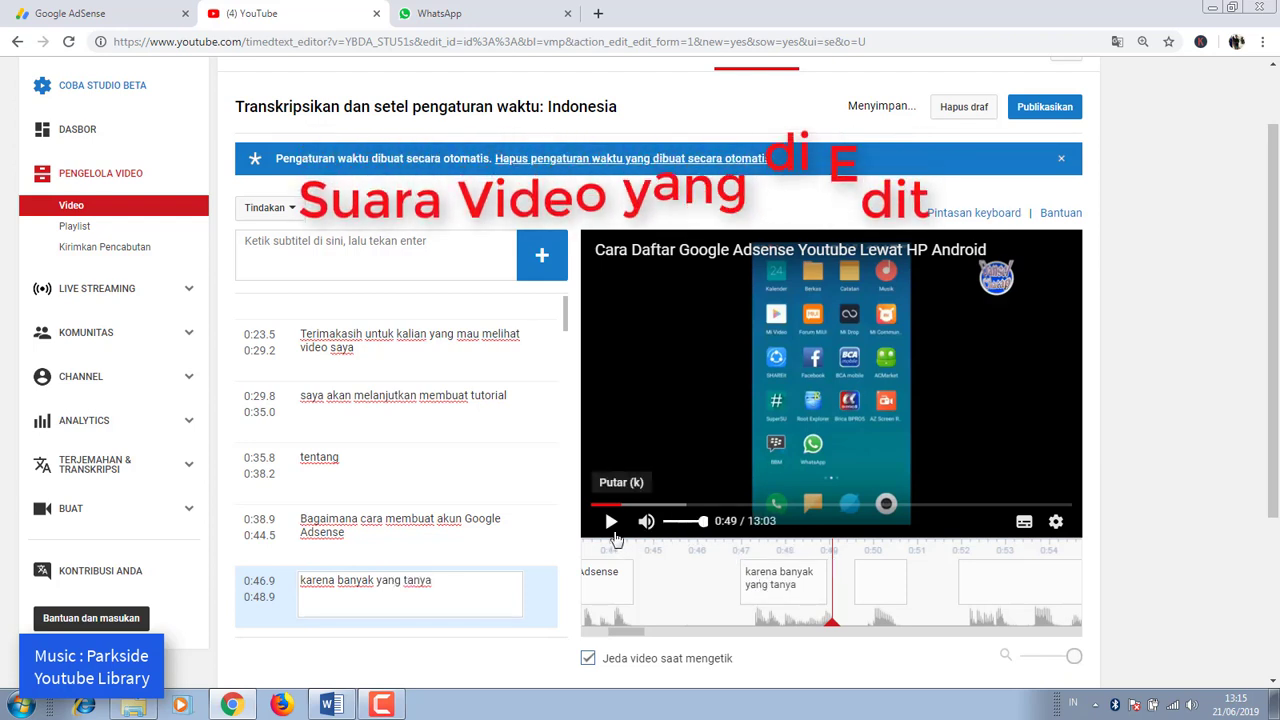
# Play on to 0:52 and delete the empty 0:49.5 subtitle
pyautogui.click(611, 521)
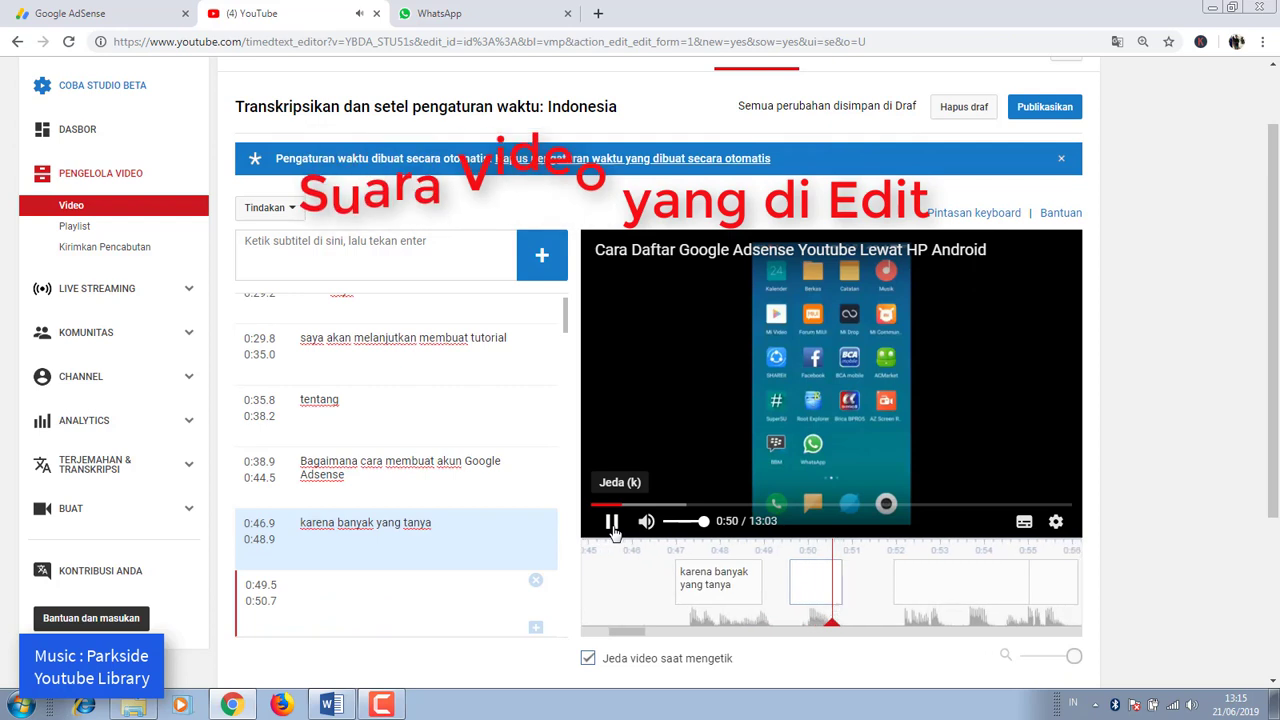
pyautogui.click(621, 525)
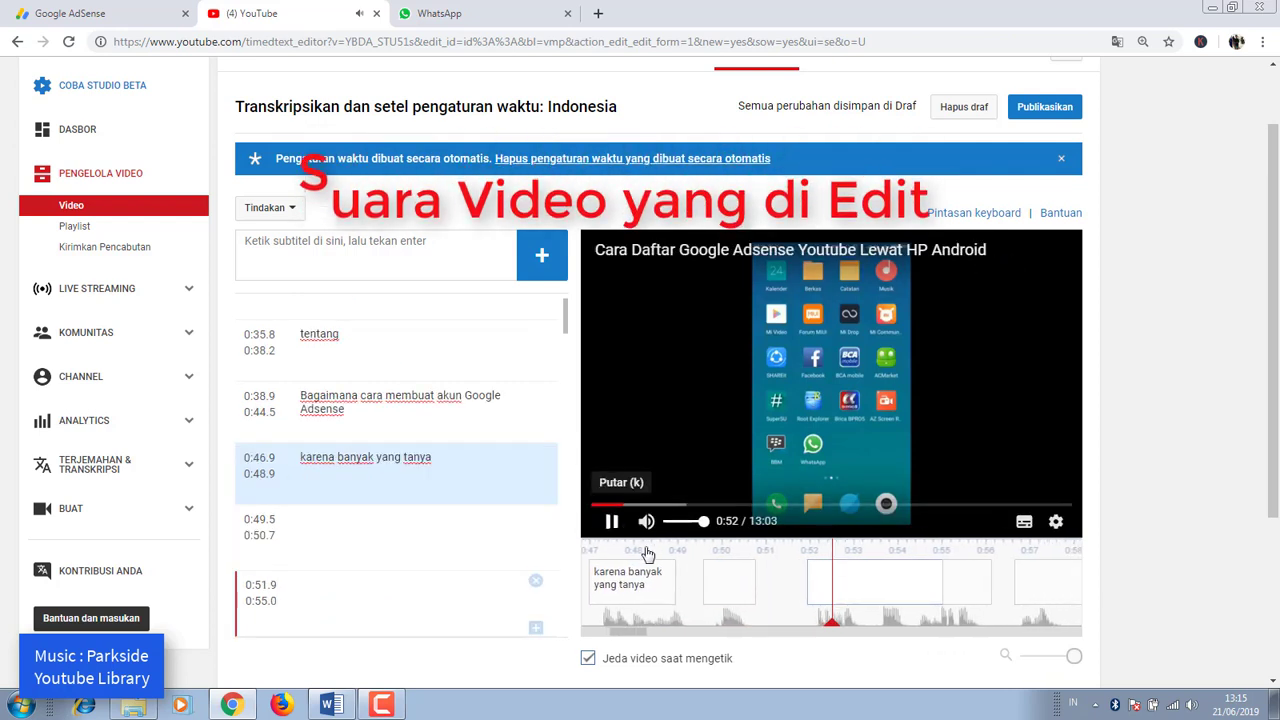
pyautogui.click(727, 588)
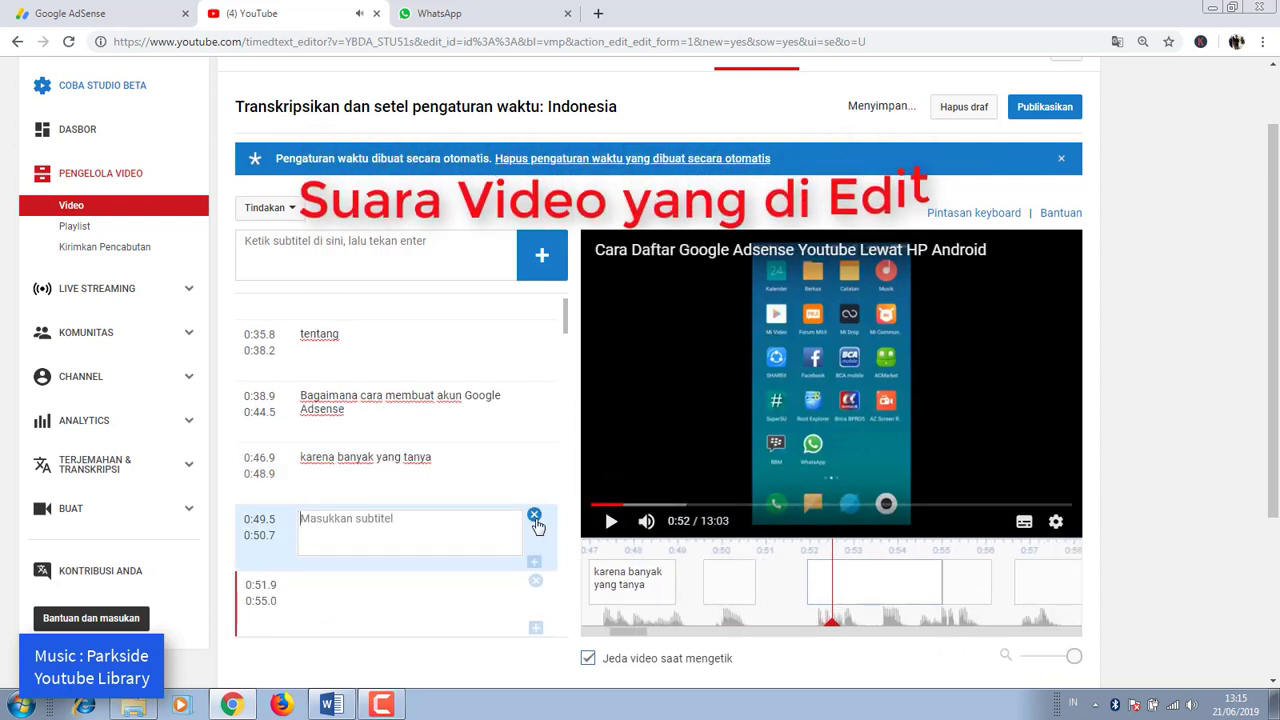
pyautogui.click(534, 516)
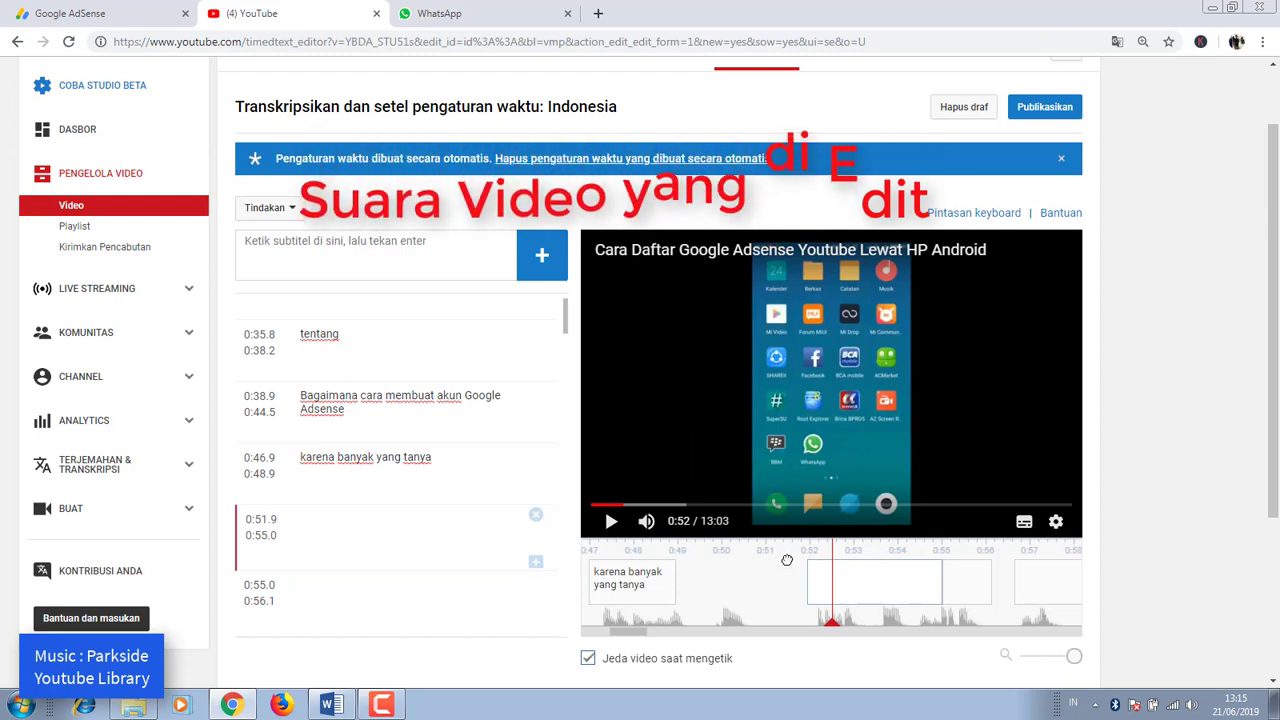
# Rewind to the start, play the video to 0:53 to check the finished subtitles, and review the subtitle list from its beginning
pyautogui.moveTo(787, 560); pyautogui.dragTo(1243, 550)
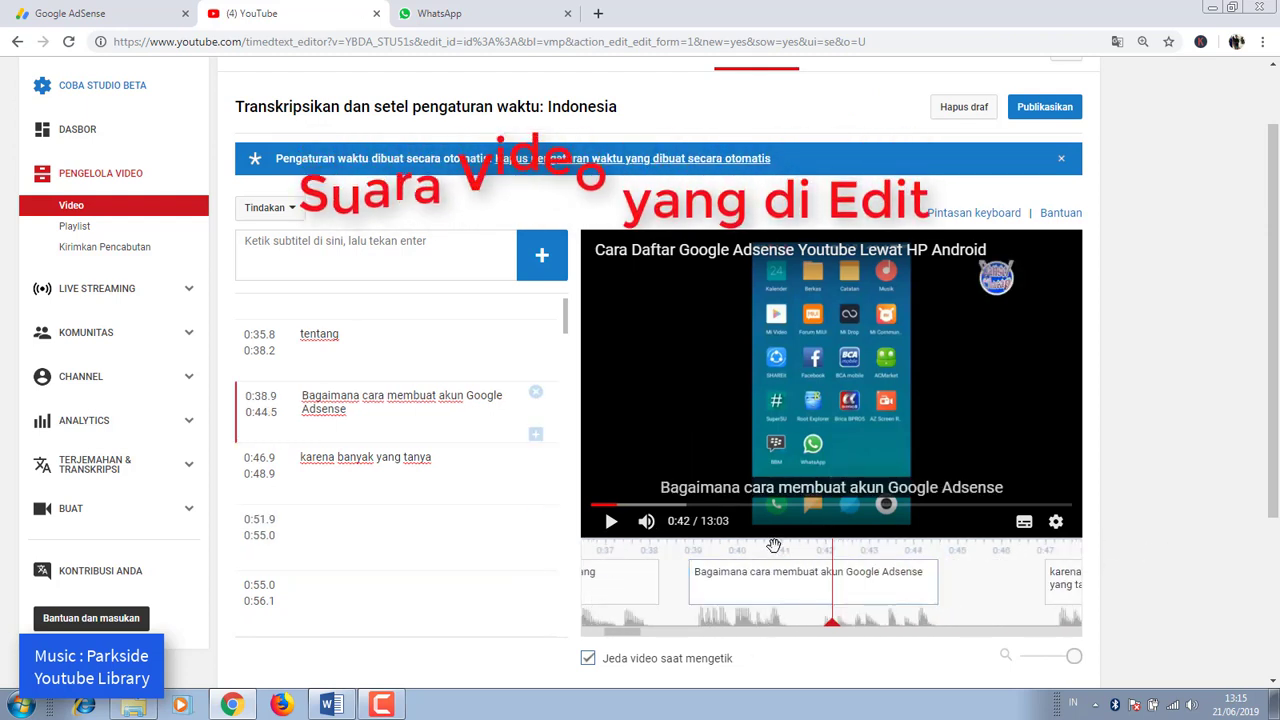
pyautogui.moveTo(774, 545); pyautogui.dragTo(960, 575)
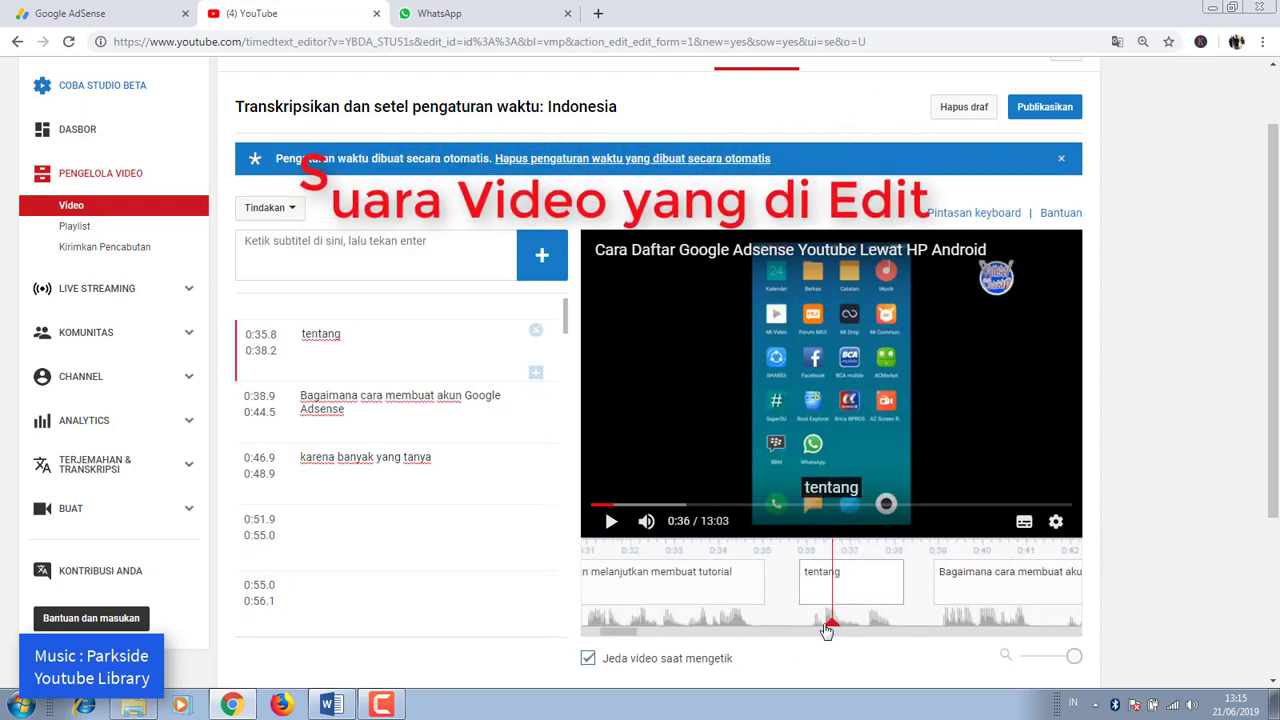
pyautogui.moveTo(631, 637); pyautogui.dragTo(605, 637)
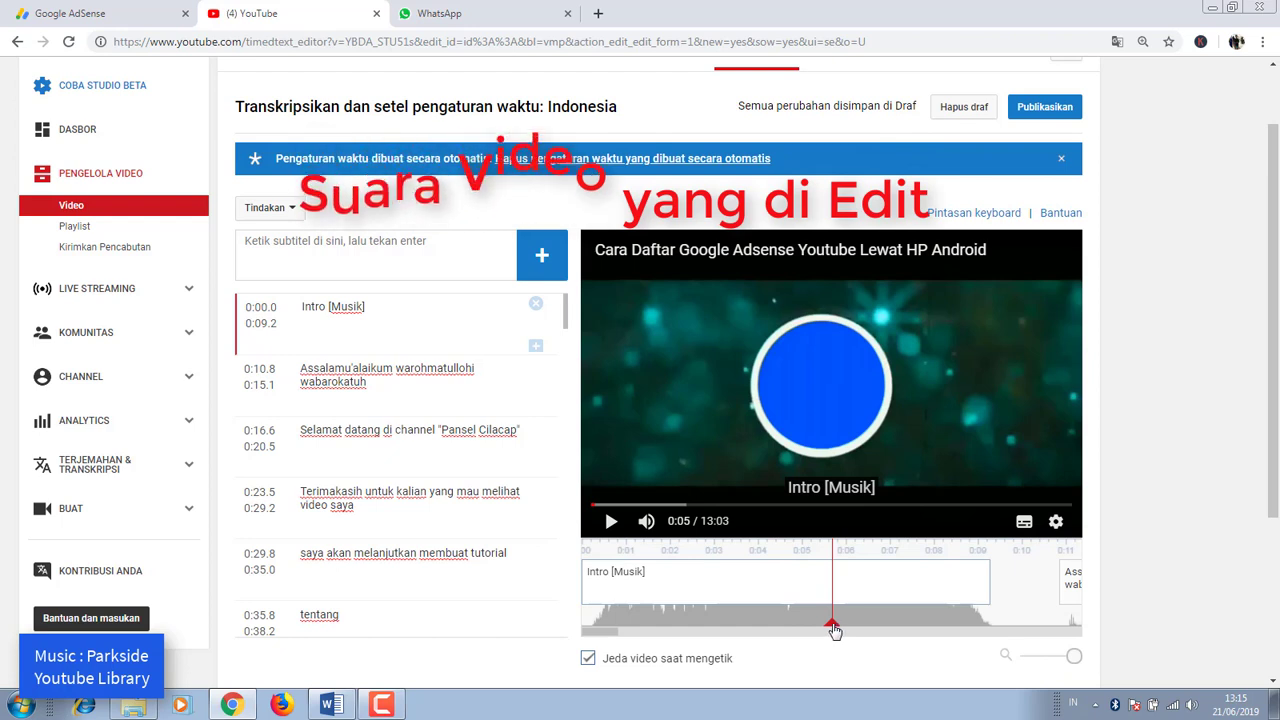
pyautogui.moveTo(697, 636); pyautogui.dragTo(634, 637)
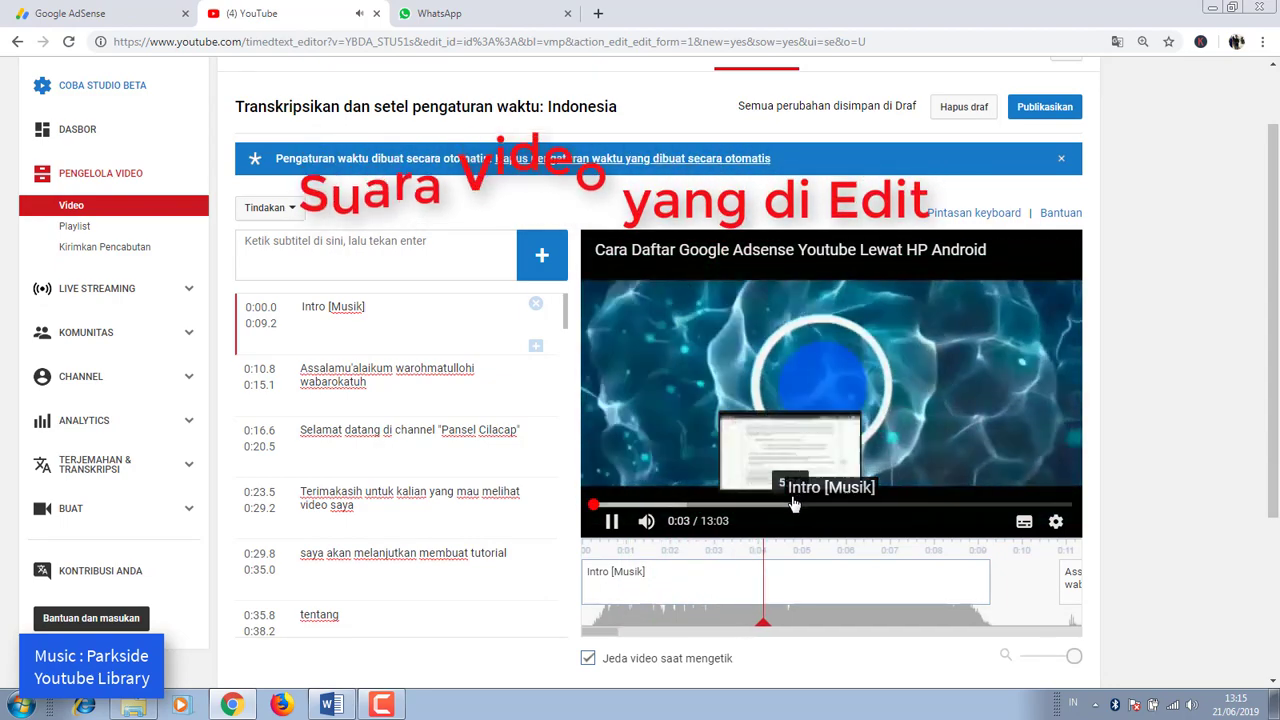
pyautogui.moveTo(648, 522)
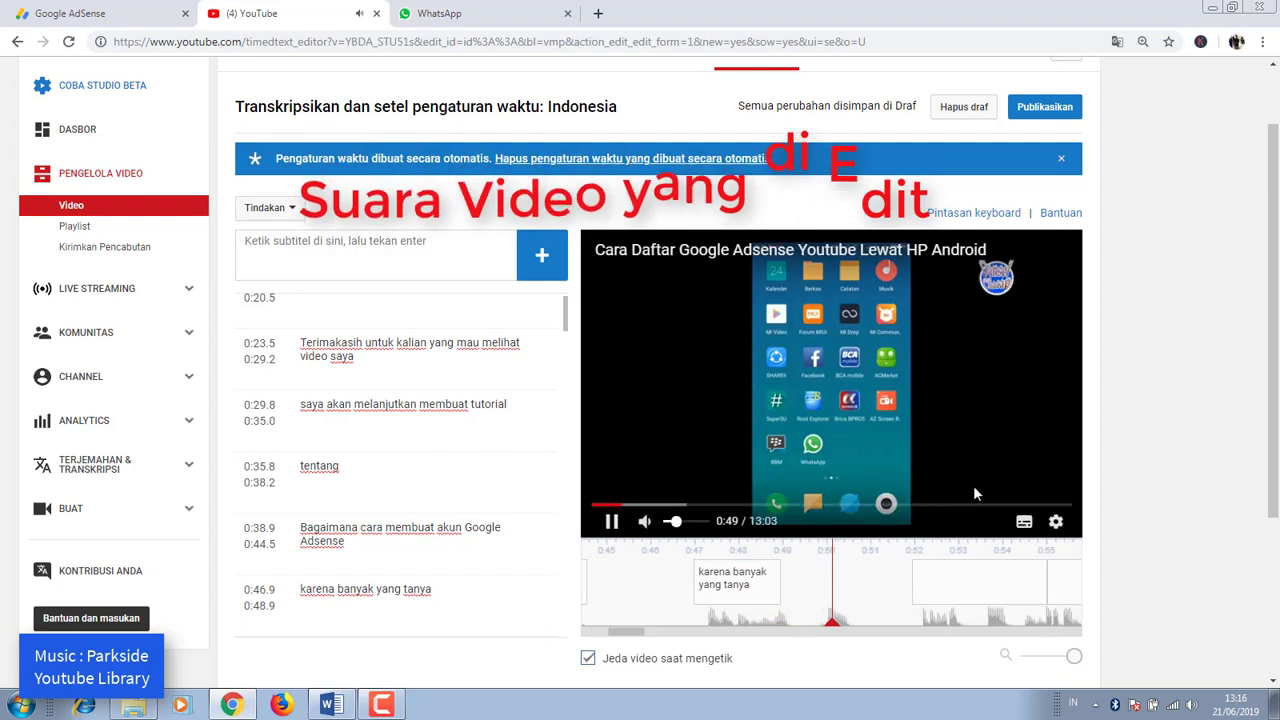
pyautogui.click(613, 521)
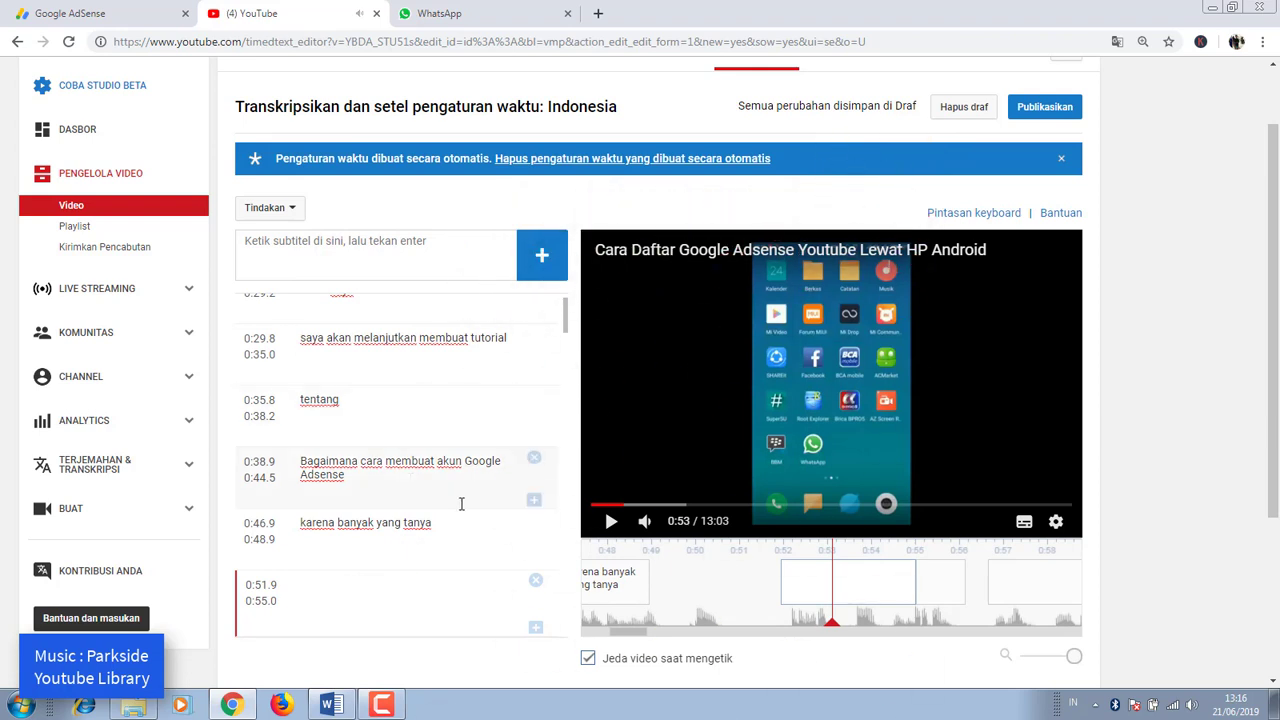
pyautogui.moveTo(564, 318); pyautogui.dragTo(557, 290)
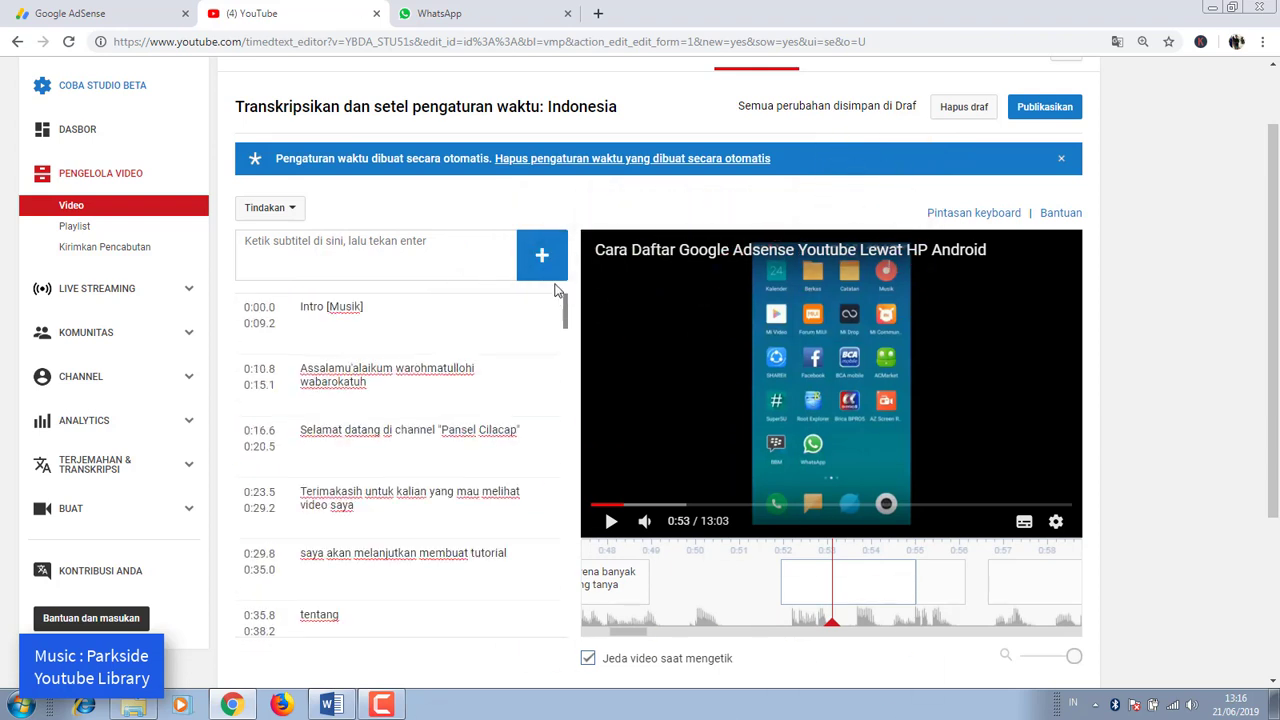
# Publish the Indonesian subtitles of the video
pyautogui.click(1053, 116)
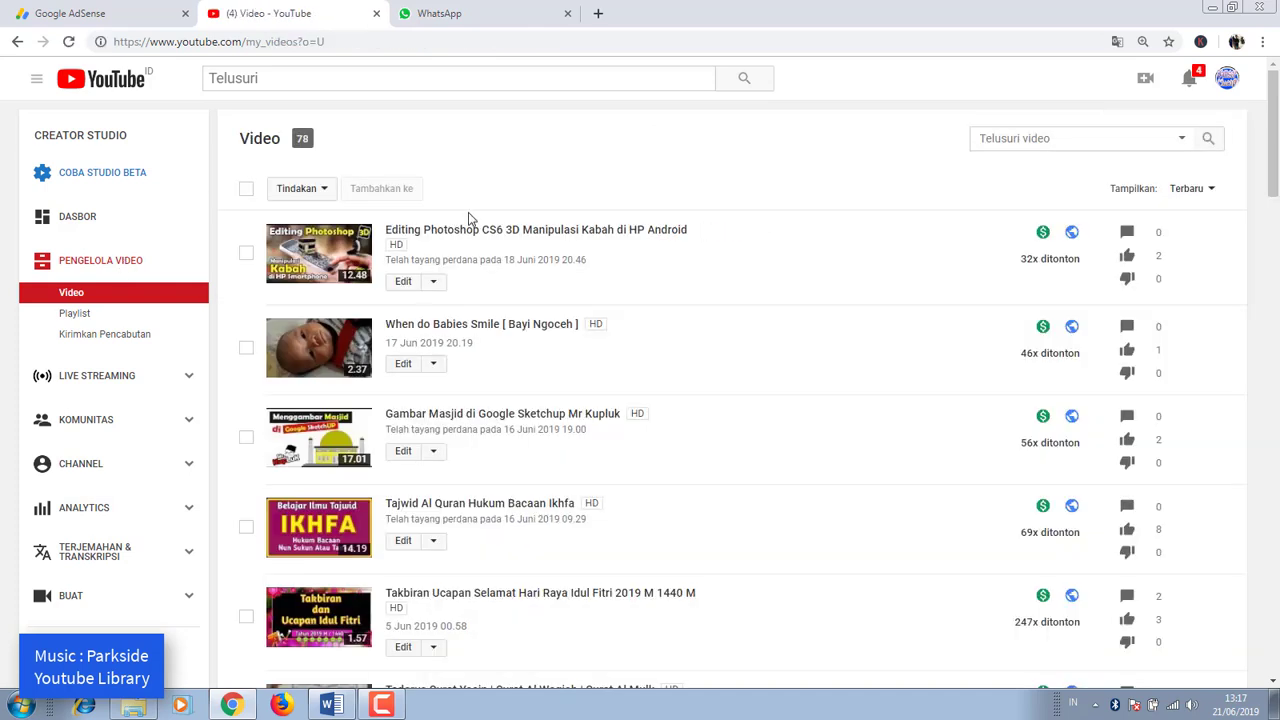
# Sort the video list by "Sering ditonton" and review the published subtitle languages of "Cara Membuat Akun dan Channel Youtube di Android"
pyautogui.click(1195, 192)
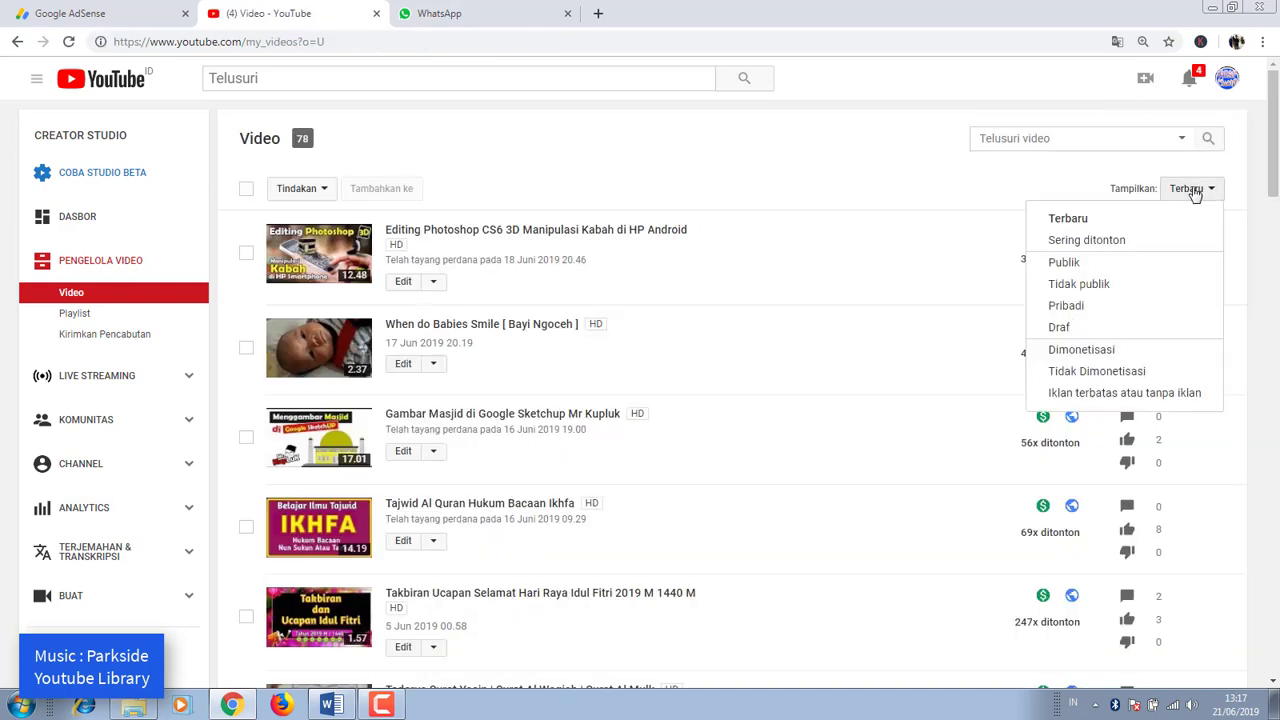
pyautogui.click(1121, 244)
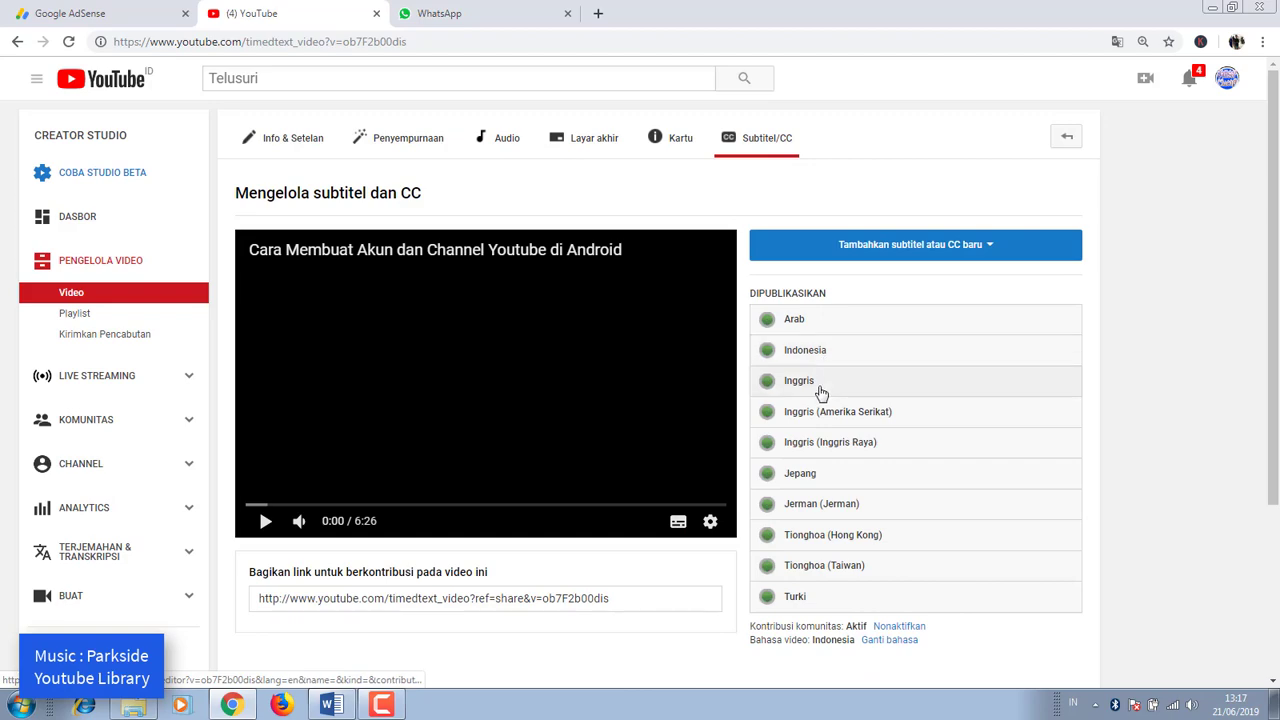
pyautogui.scroll(-1, 818, 391)
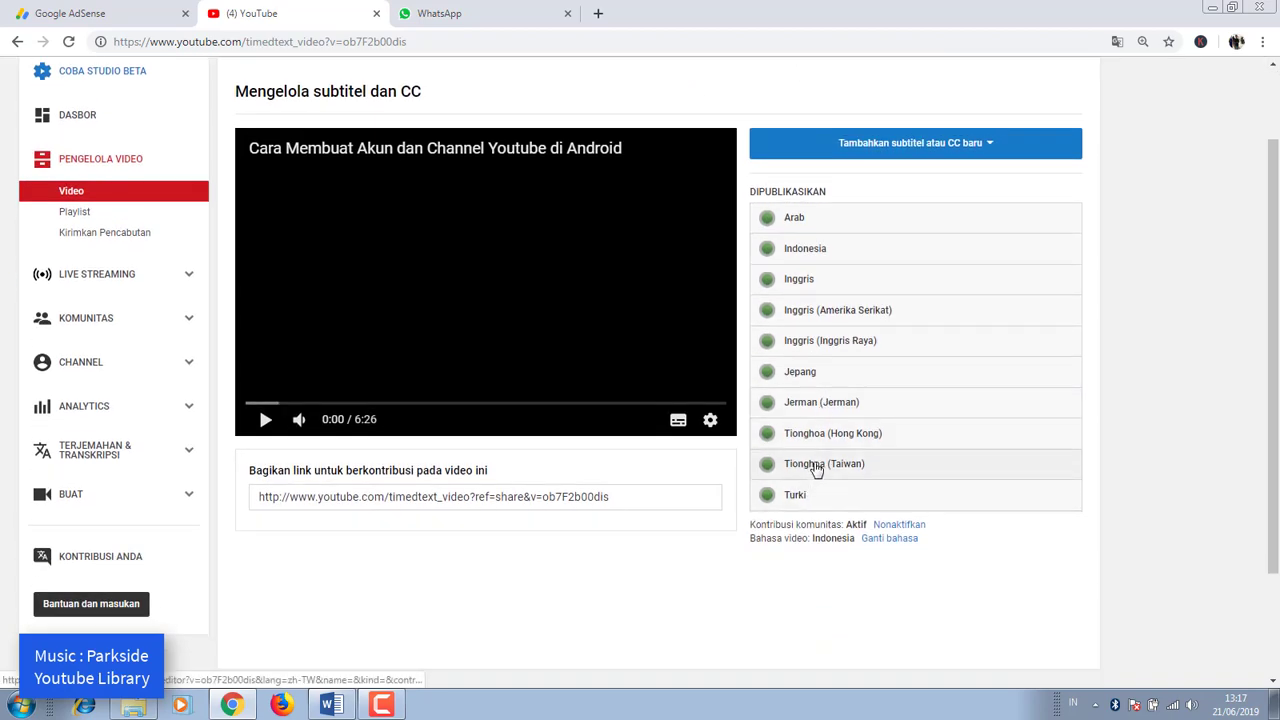
pyautogui.scroll(1, 814, 406)
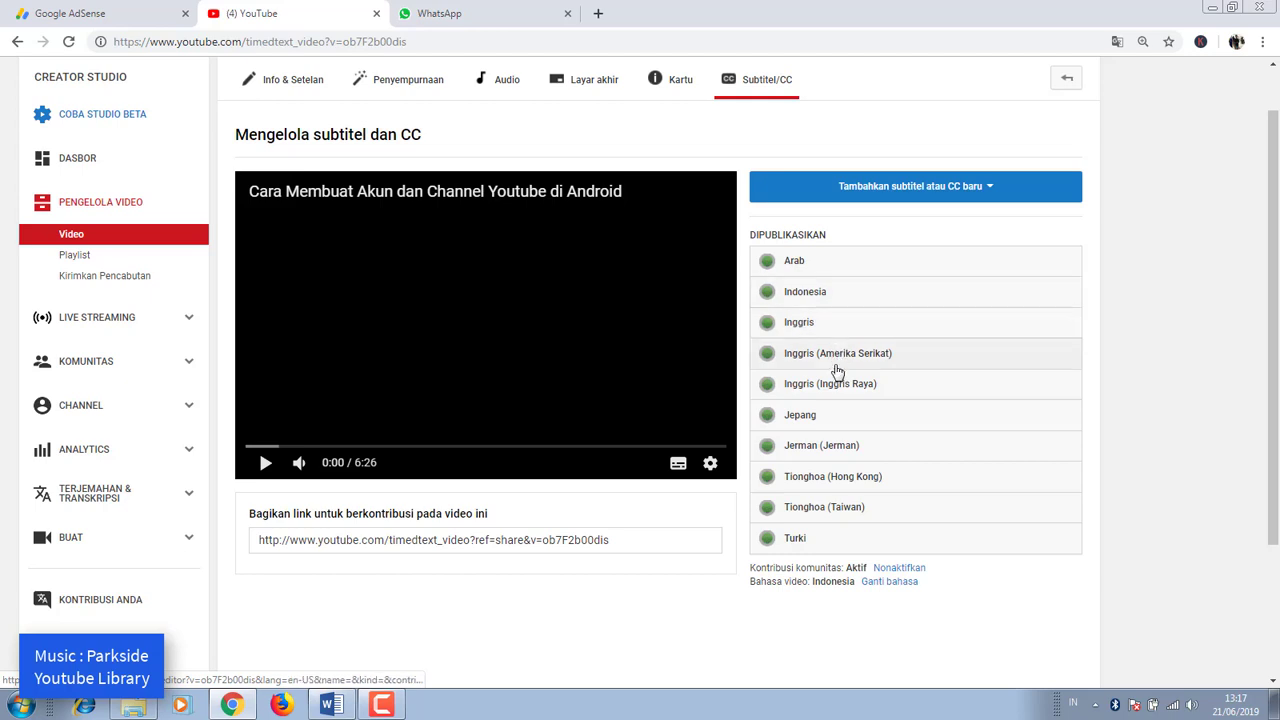
pyautogui.scroll(1, 864, 297)
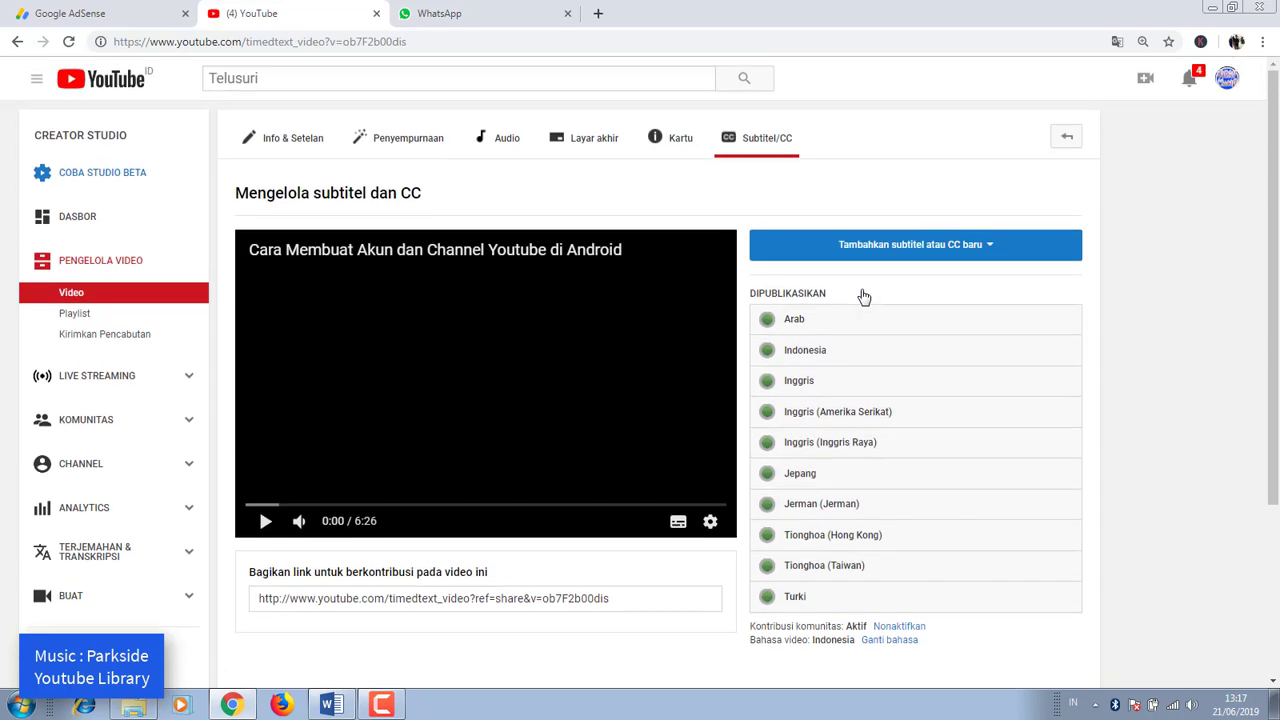
# Add Korea as a new subtitle language for the video and choose to create new subtitles or CC
pyautogui.click(913, 252)
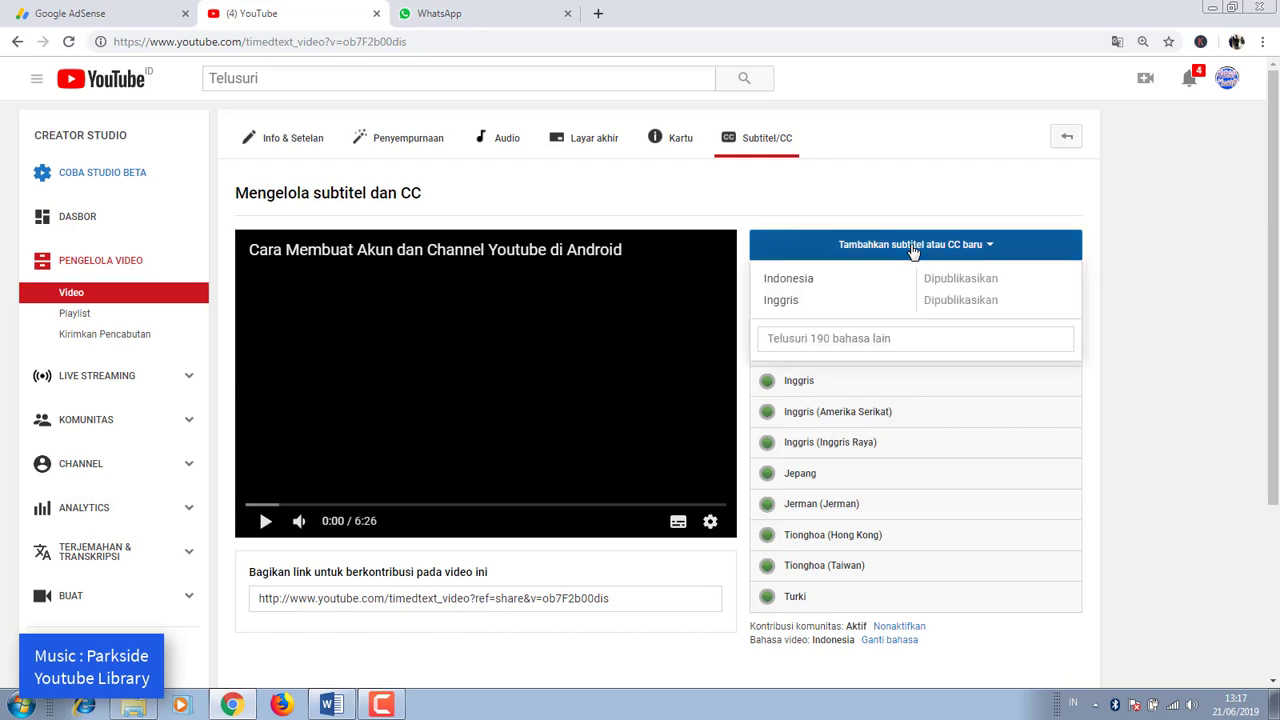
pyautogui.click(816, 341)
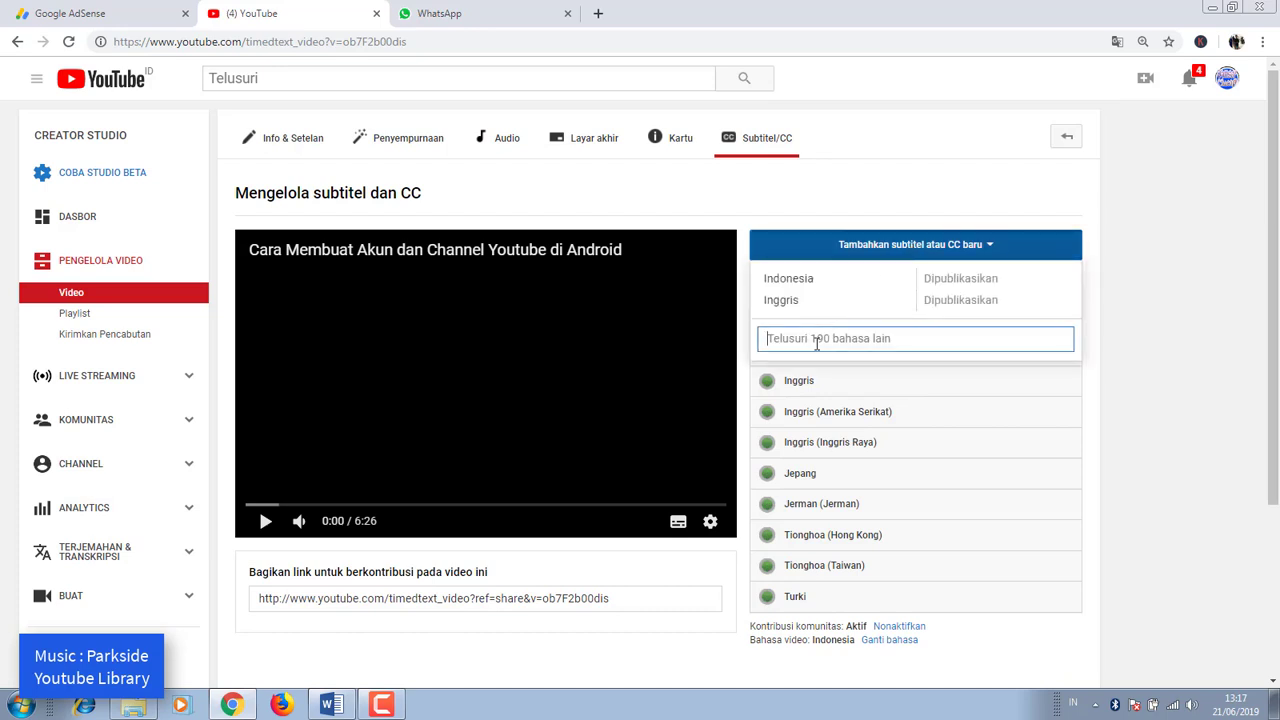
pyautogui.write('korea')
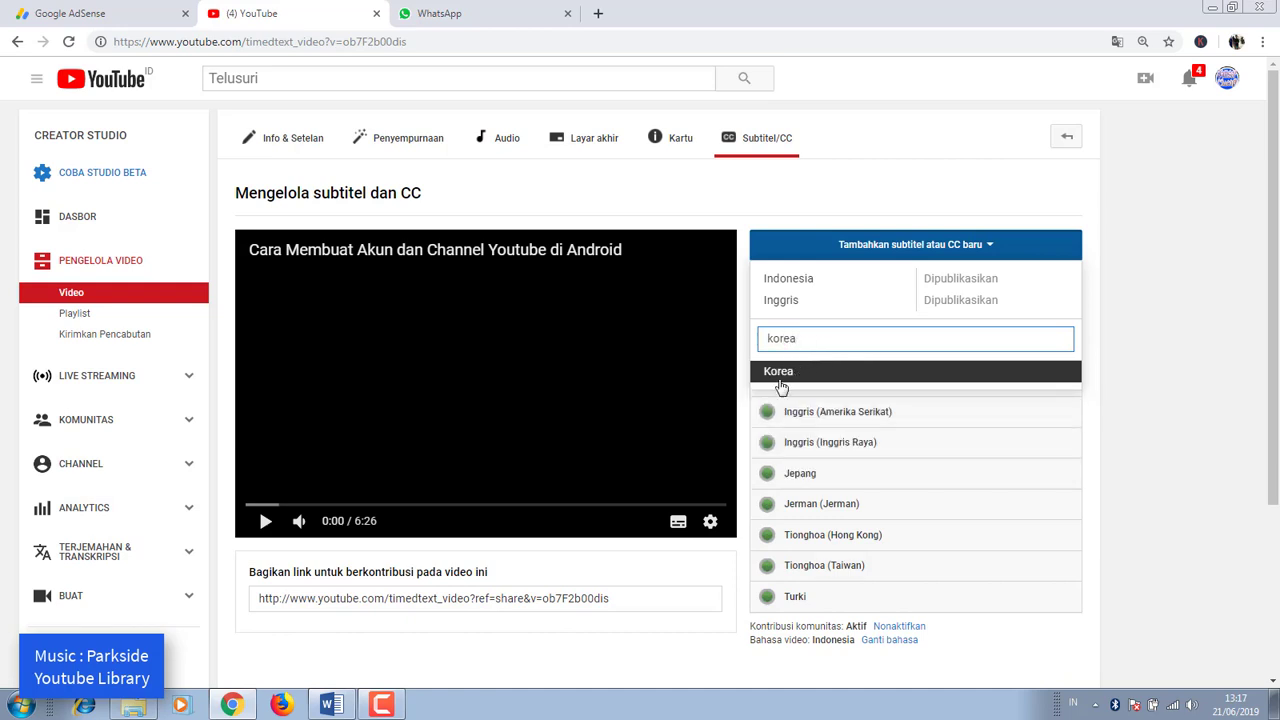
pyautogui.click(779, 373)
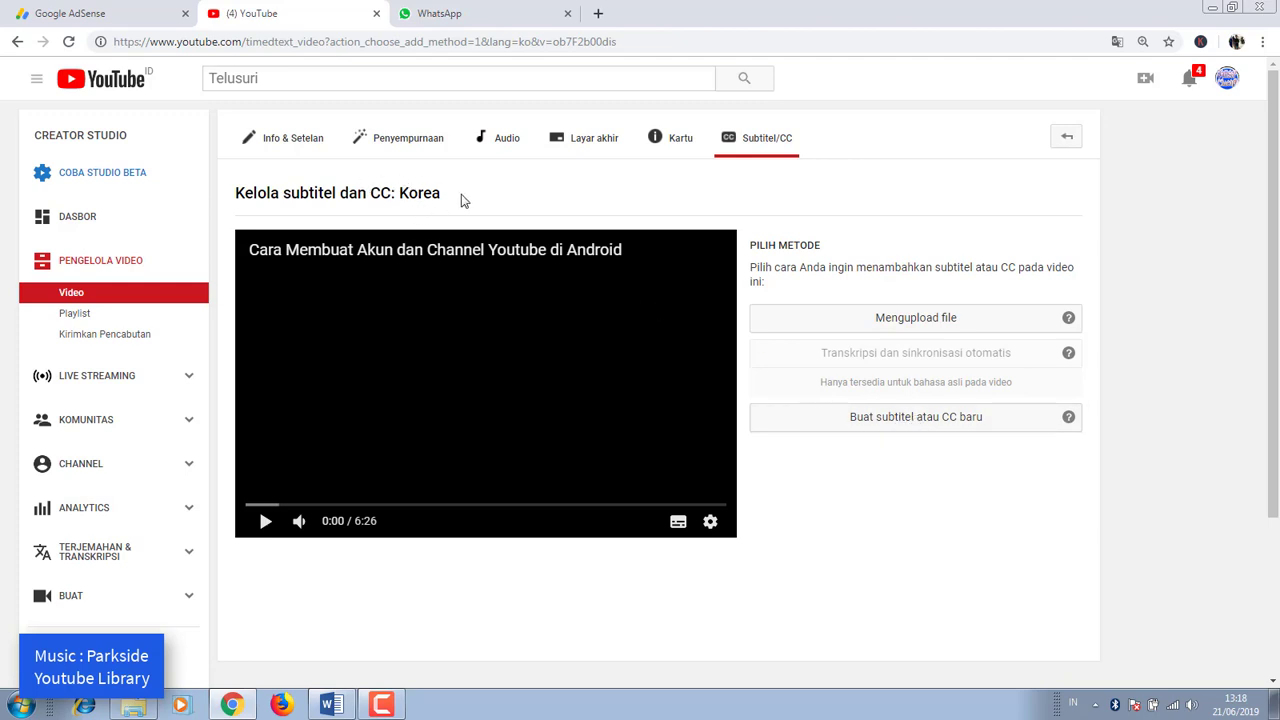
pyautogui.click(915, 424)
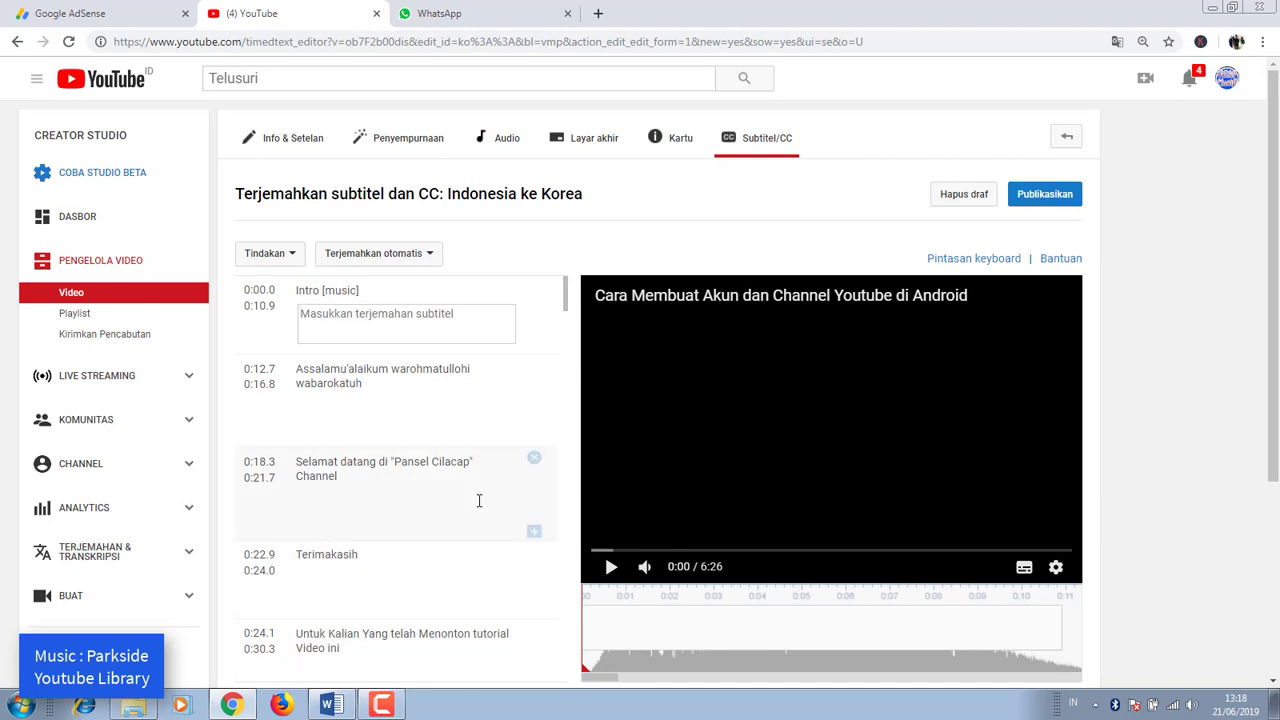
# Review the Indonesian subtitle lines and translate them all automatically into Korean
pyautogui.scroll(-4, 565, 298)
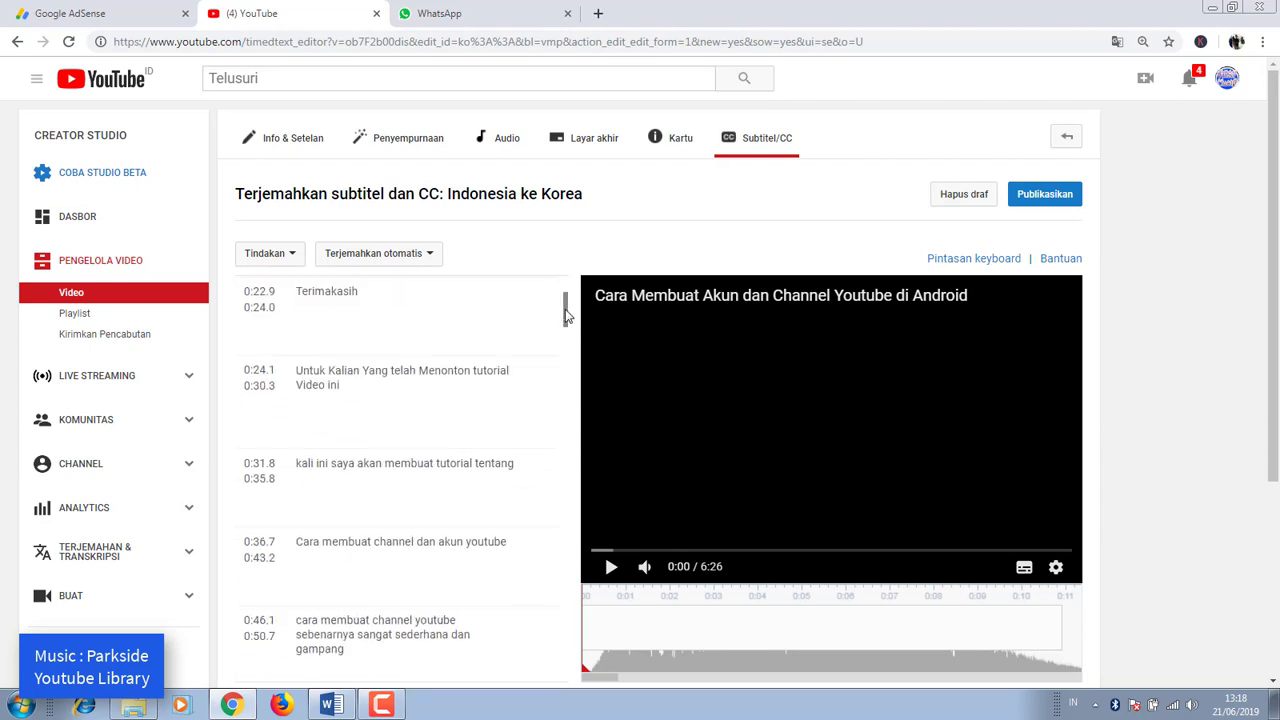
pyautogui.scroll(3, 565, 298)
pyautogui.scroll(1, 565, 293)
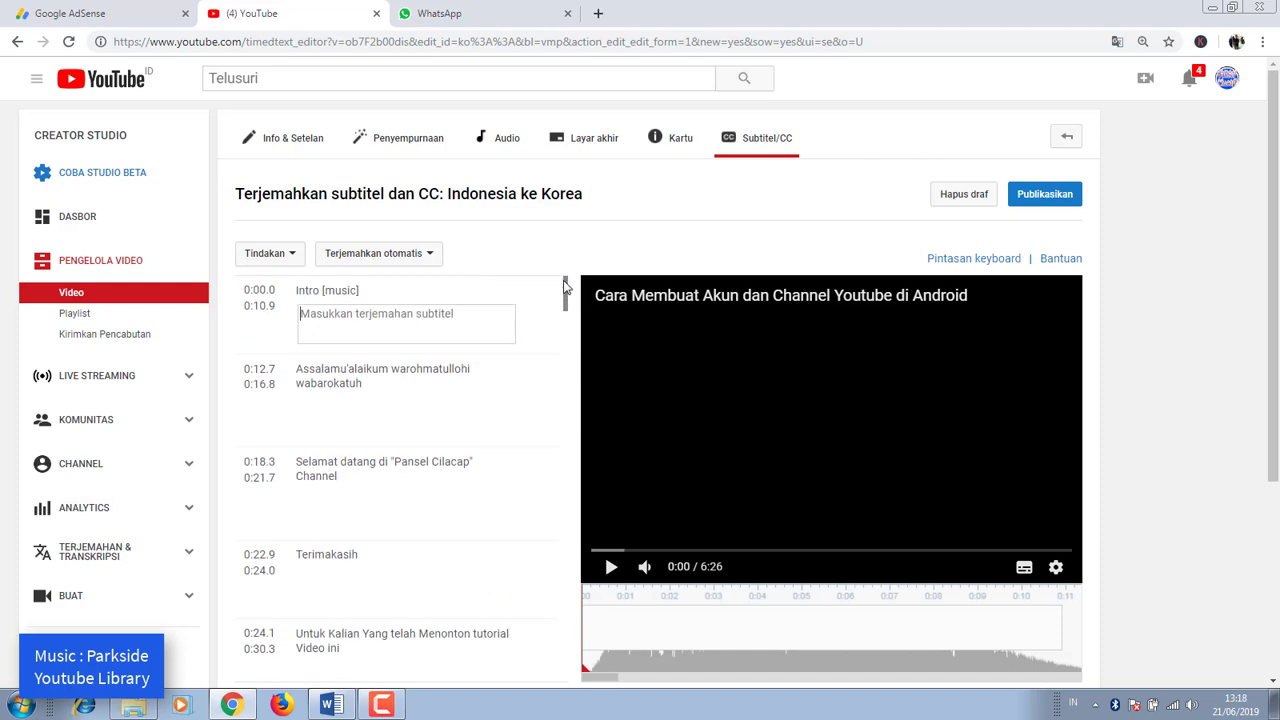
pyautogui.click(398, 256)
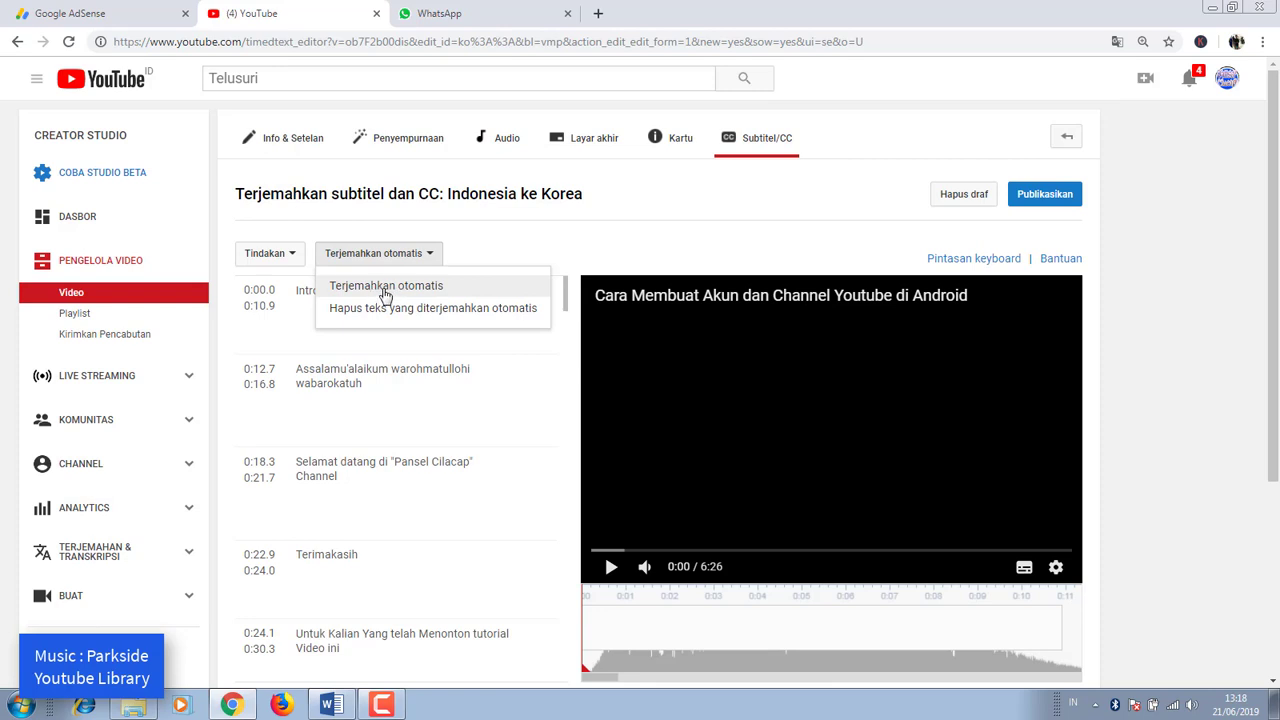
pyautogui.click(384, 287)
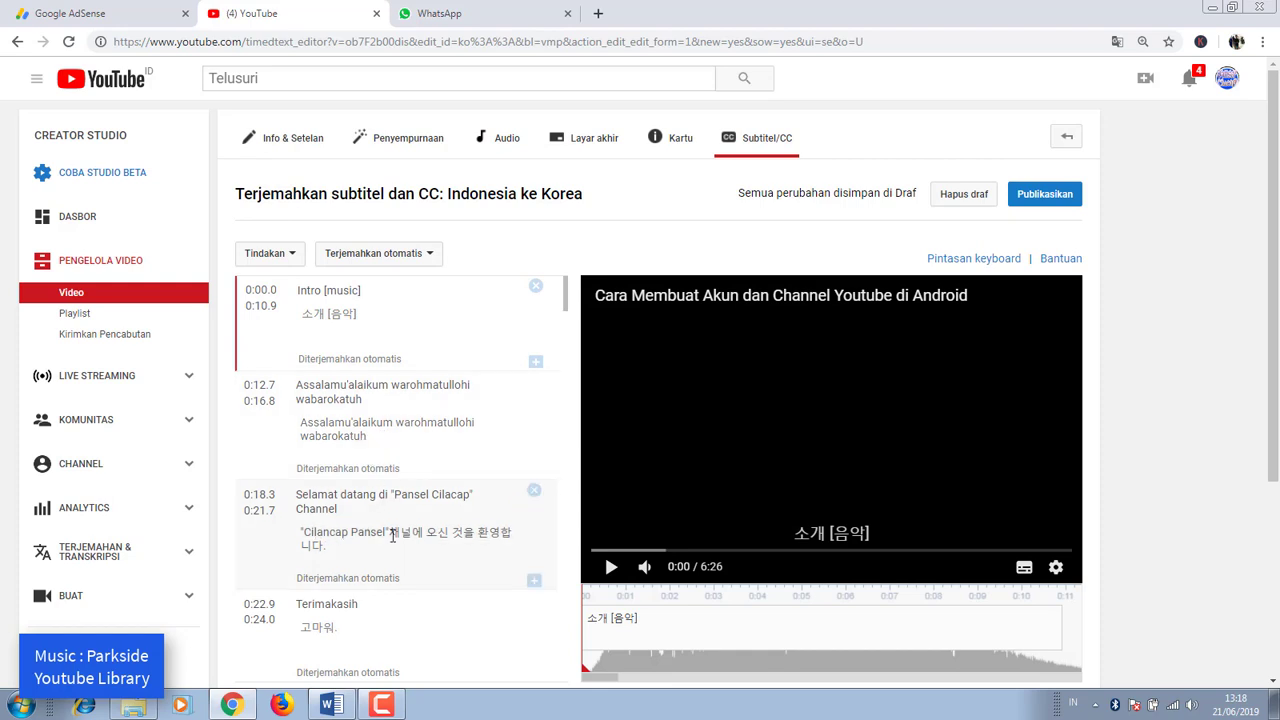
pyautogui.moveTo(566, 300)
pyautogui.mouseDown()
pyautogui.moveTo(569, 320)
pyautogui.moveTo(568, 297)
pyautogui.mouseUp()
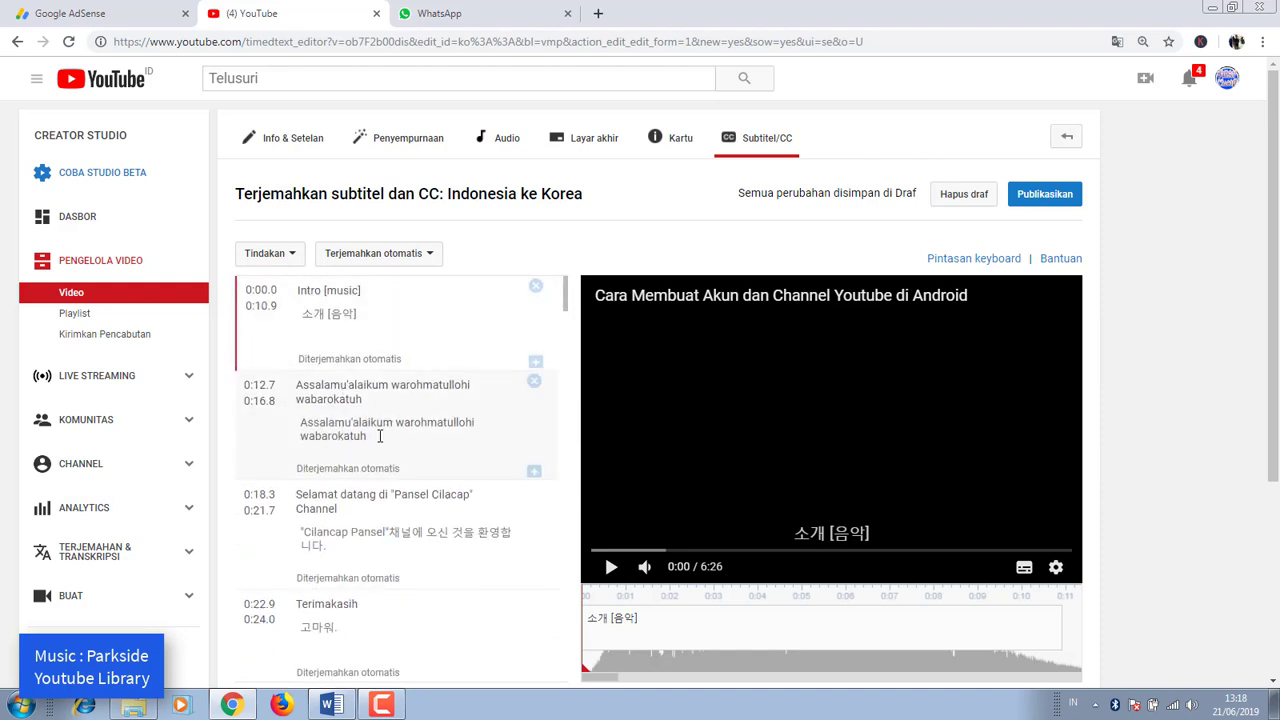
# Open the 0:12.7 translation for editing, search Google for "translate" in a new tab, and enter "anyong haseyo" as the Indonesian source text
pyautogui.click(380, 436)
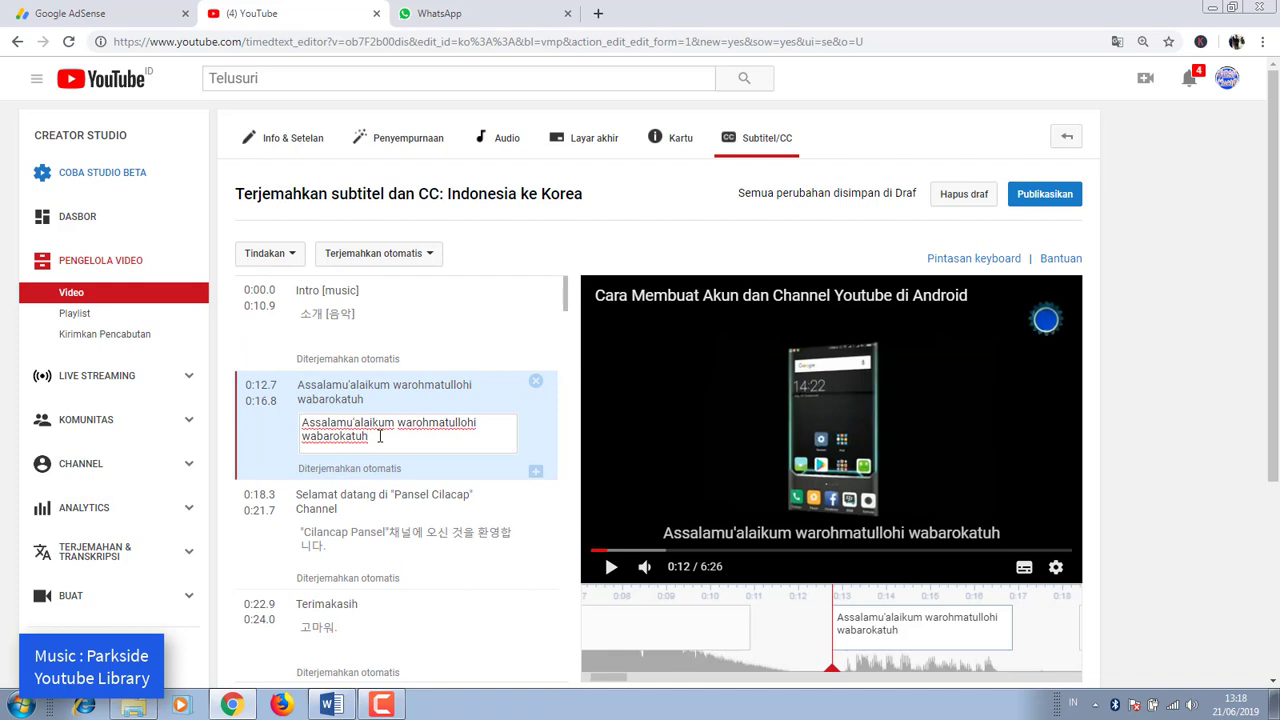
pyautogui.click(598, 13)
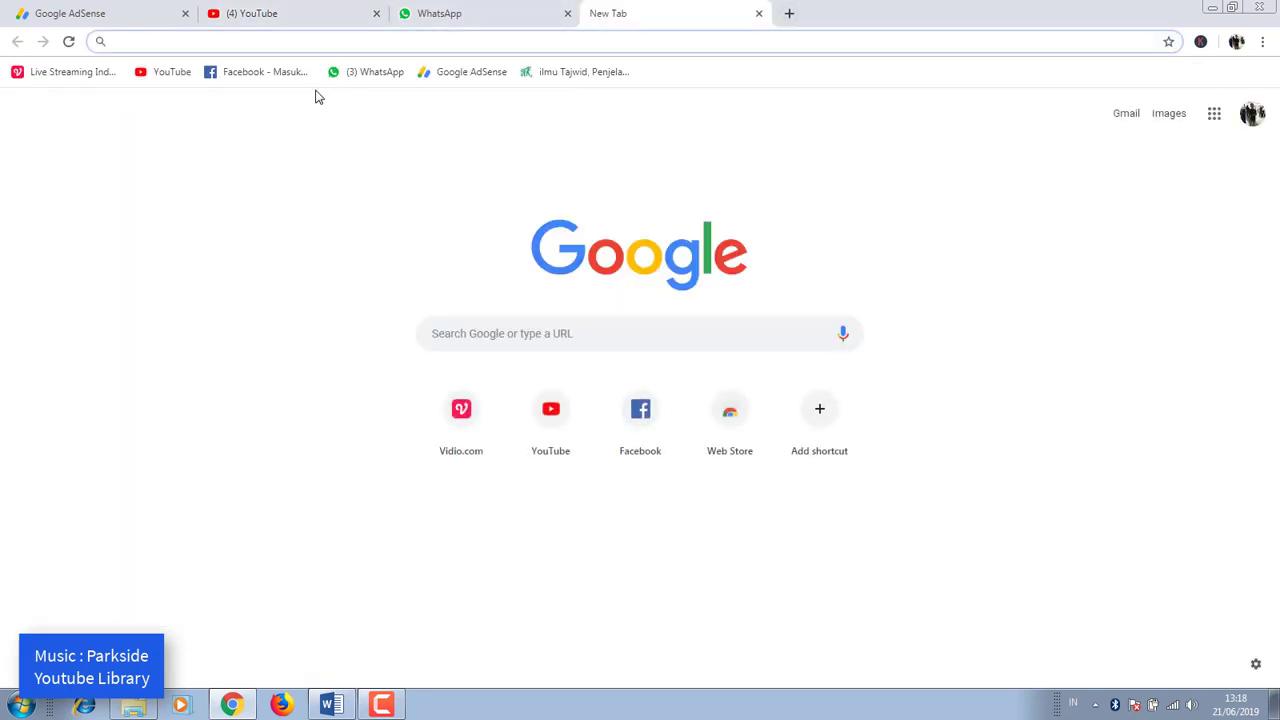
pyautogui.write('tra')
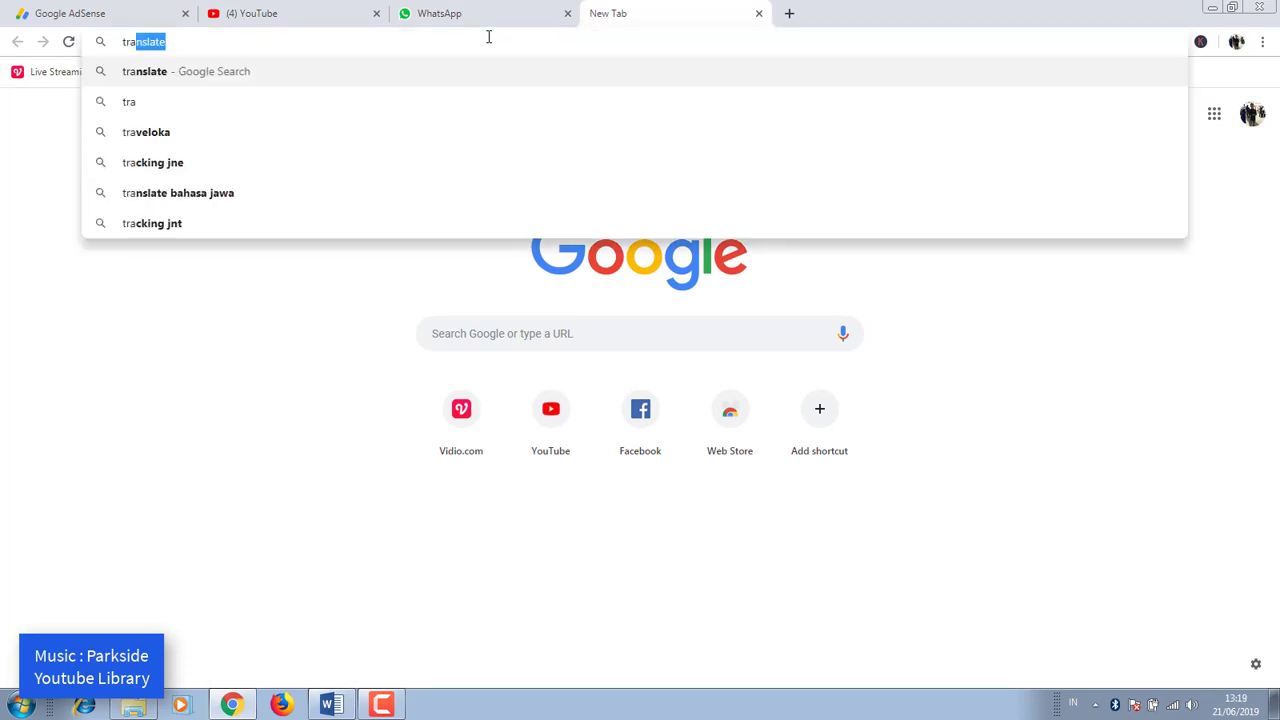
pyautogui.press('Return')
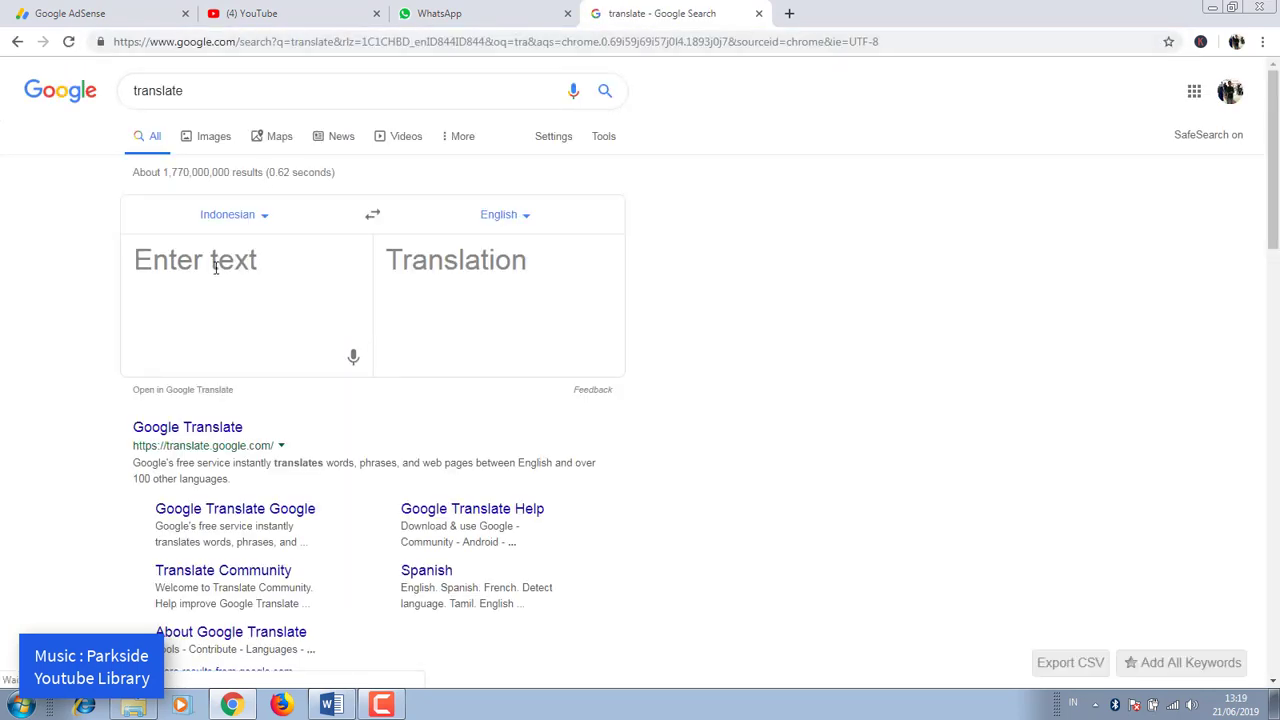
pyautogui.click(214, 263)
pyautogui.write('anyong')
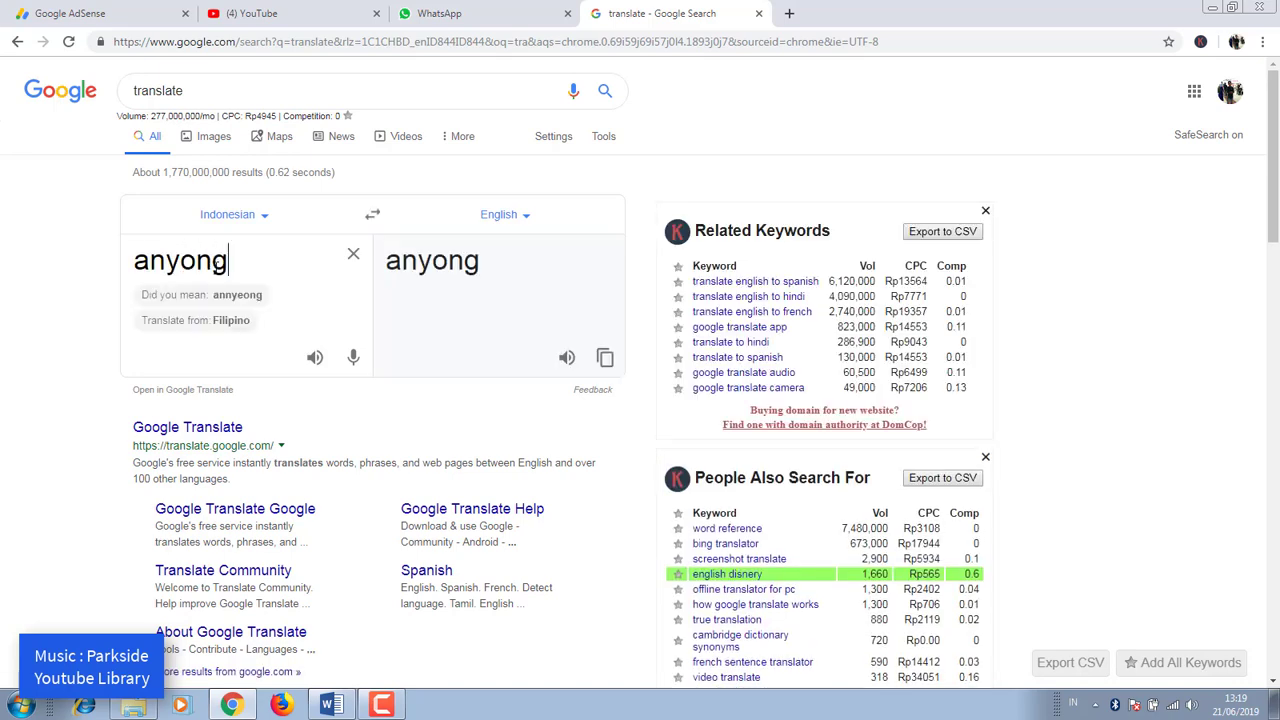
pyautogui.write(' hasey')
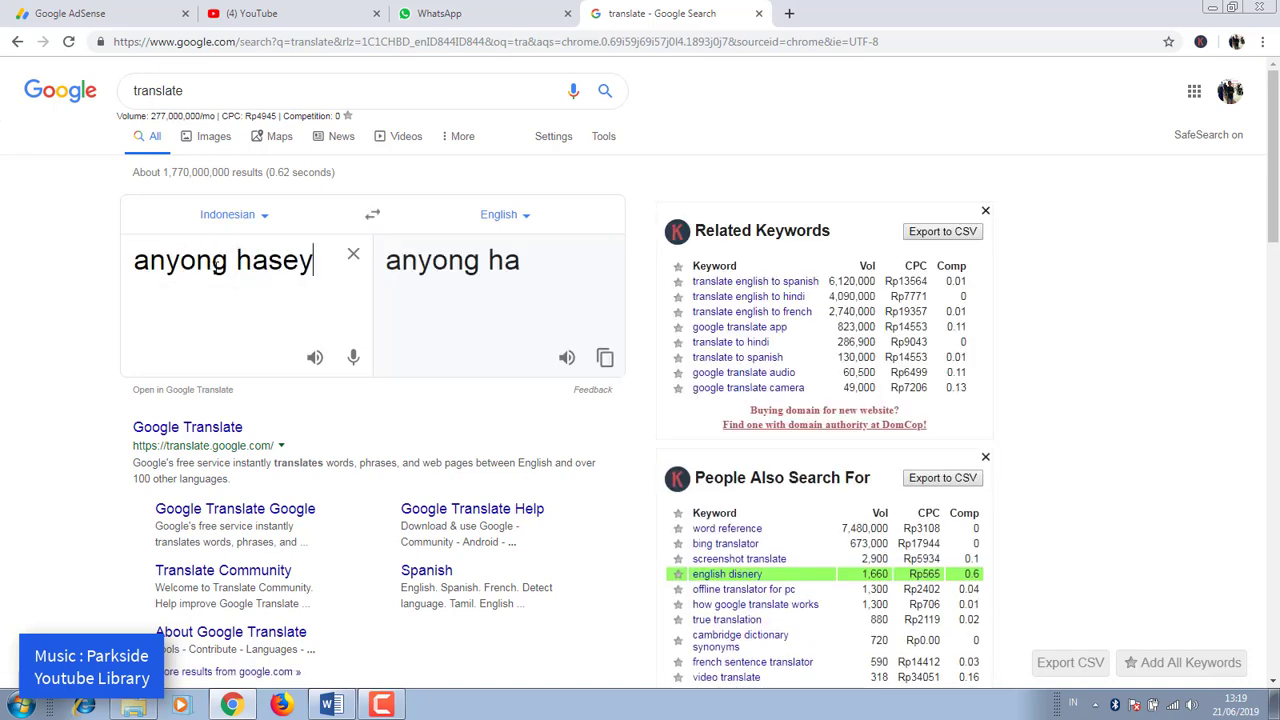
pyautogui.write('o')
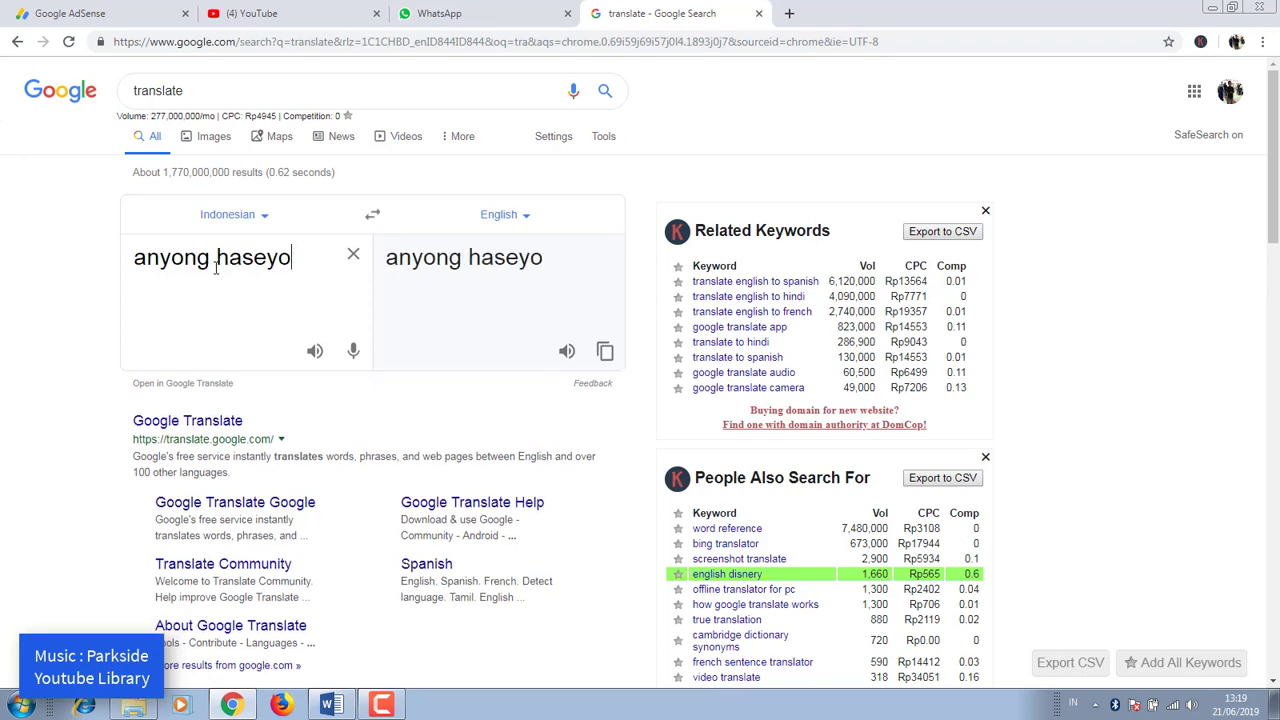
# Change the translator's target language to Korean and copy the translation
pyautogui.click(527, 220)
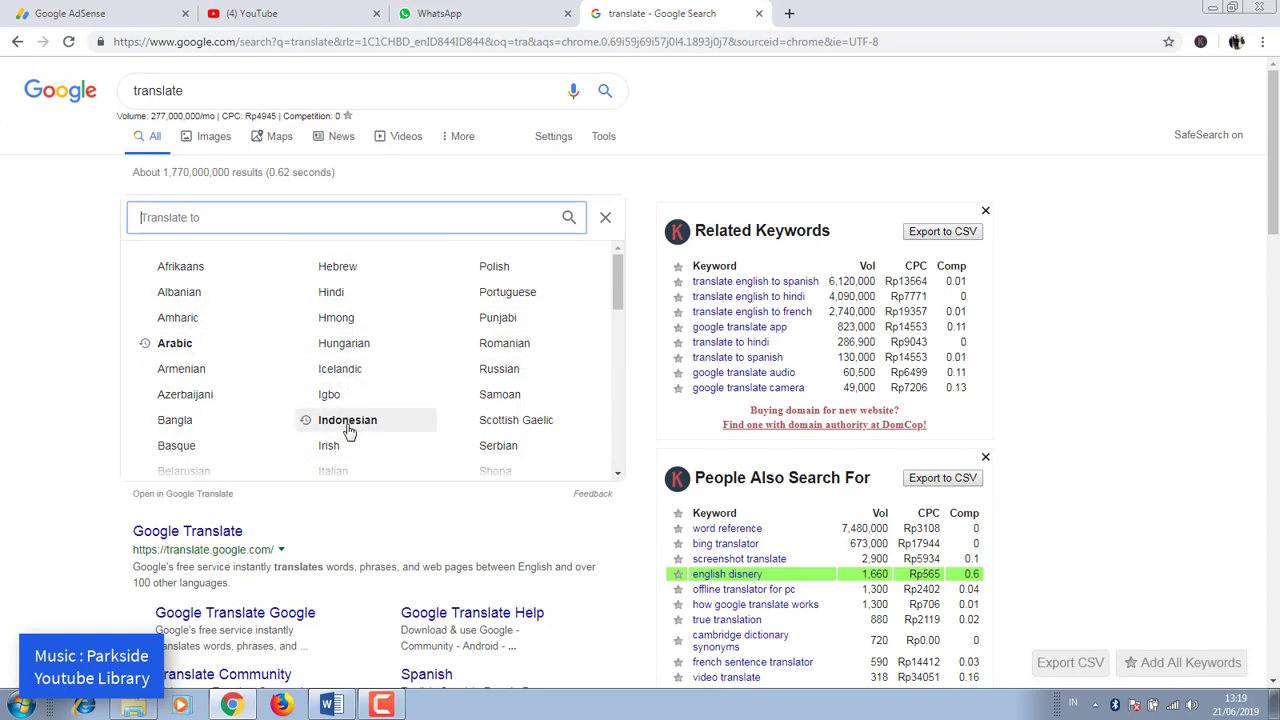
pyautogui.moveTo(618, 311); pyautogui.dragTo(623, 351)
pyautogui.click(335, 387)
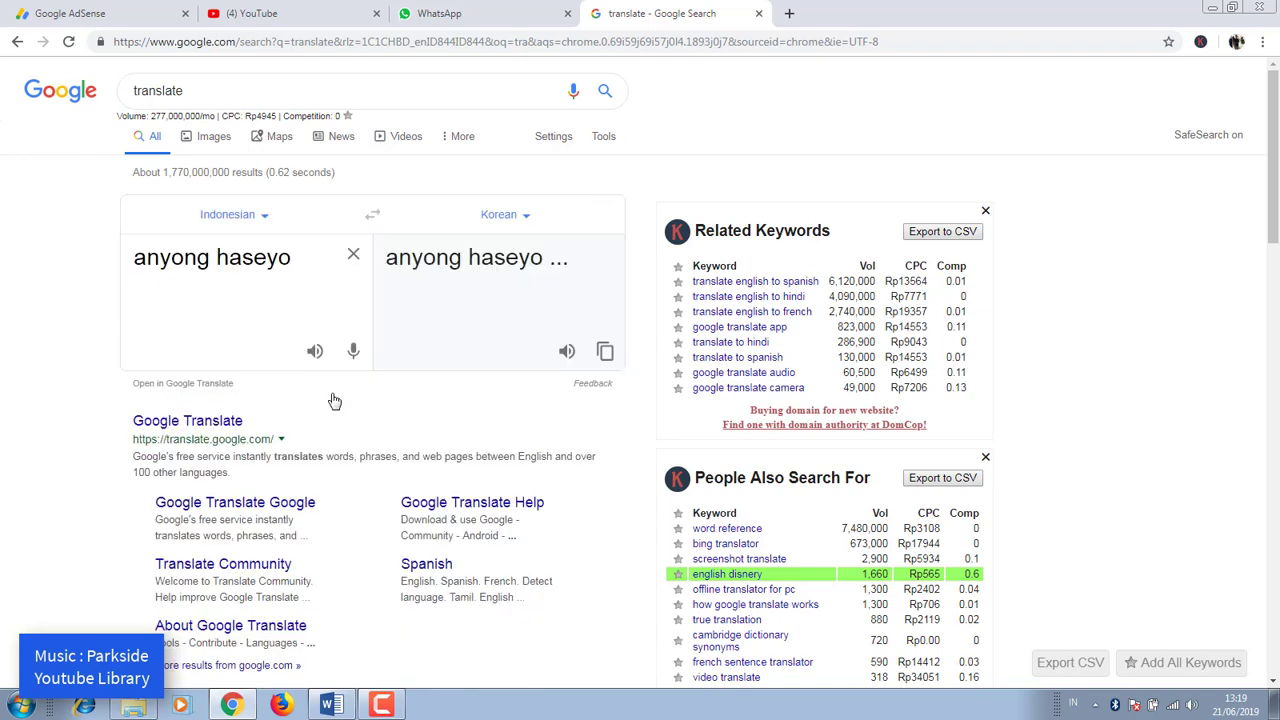
pyautogui.click(606, 355)
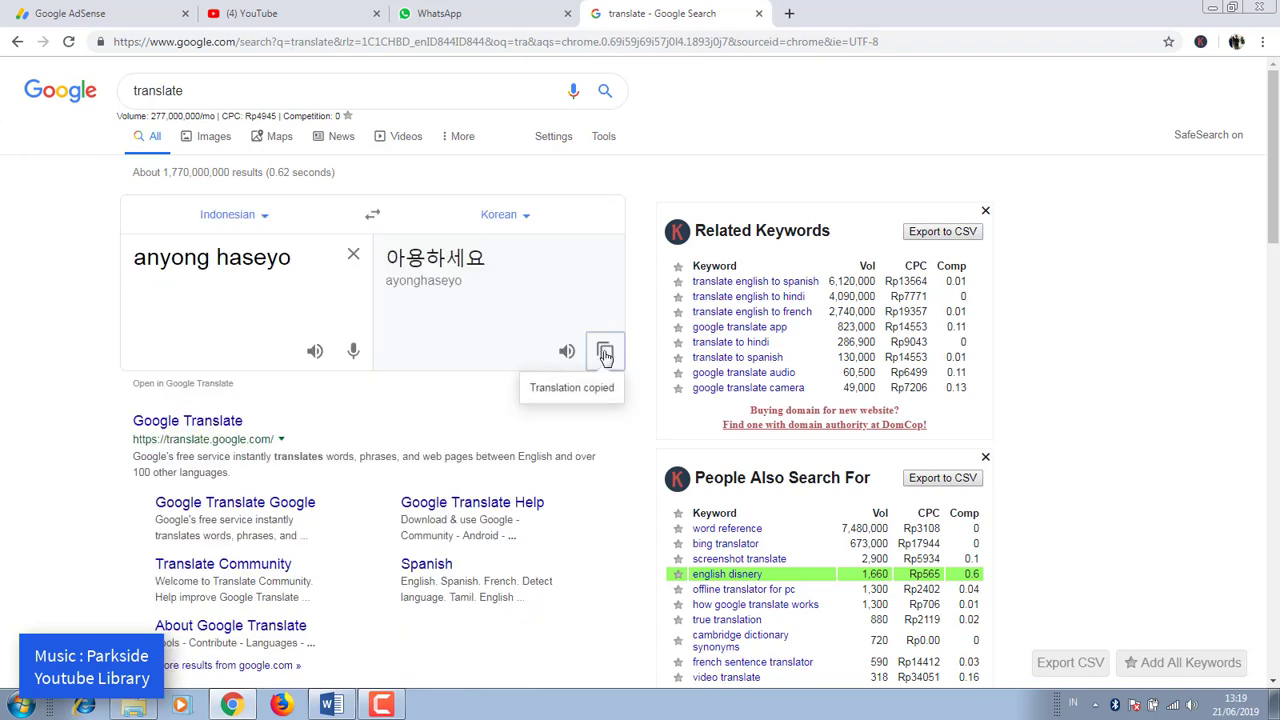
# Back in the YouTube subtitle editor, replace the 0:12.7 subtitle's translation with the copied "아용하세요"
pyautogui.click(288, 18)
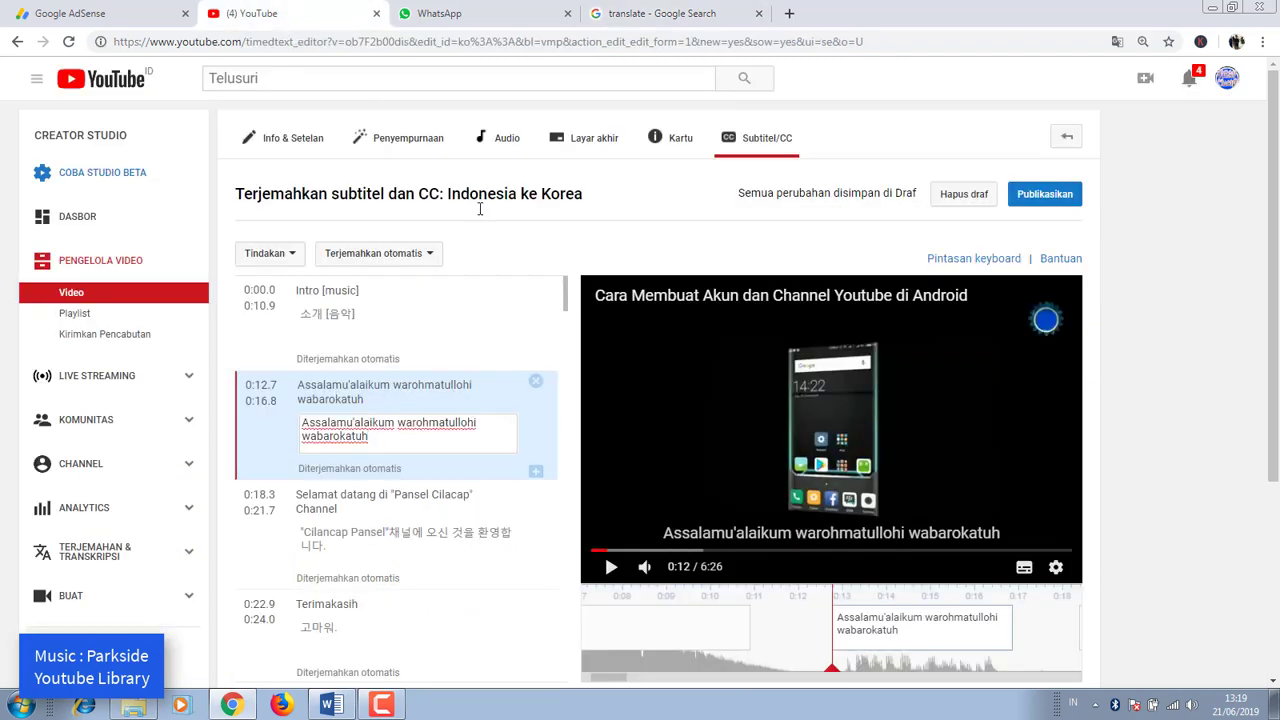
pyautogui.moveTo(374, 443); pyautogui.dragTo(320, 423)
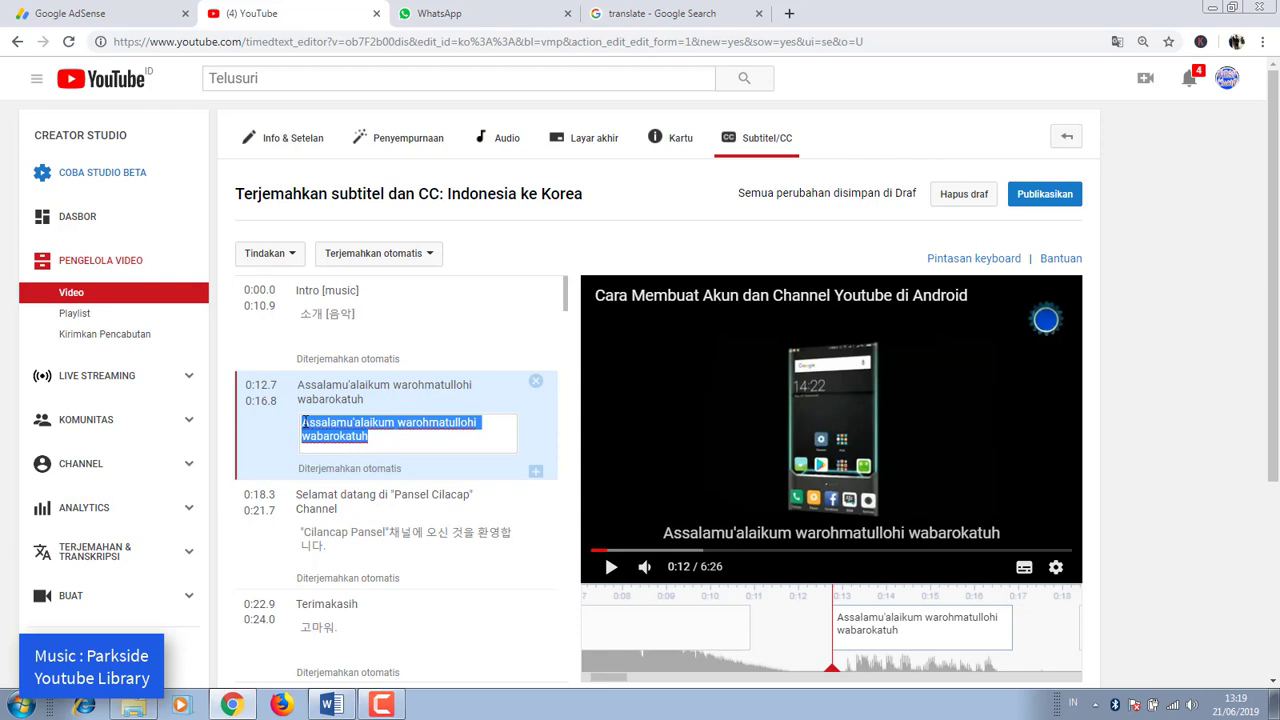
pyautogui.hotkey('ctrl', 'v')
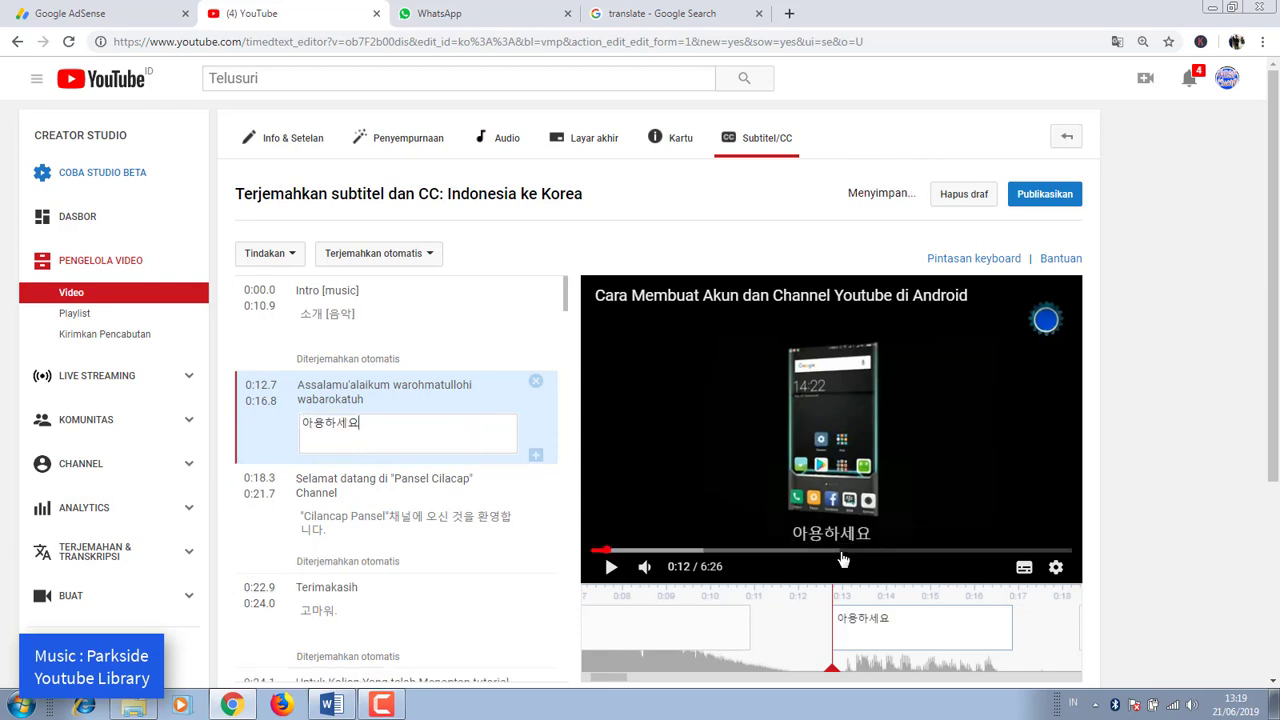
# Play the video from the start to 0:39 to check the Korean subtitles, muting and unmuting the sound on the way
pyautogui.click(594, 550)
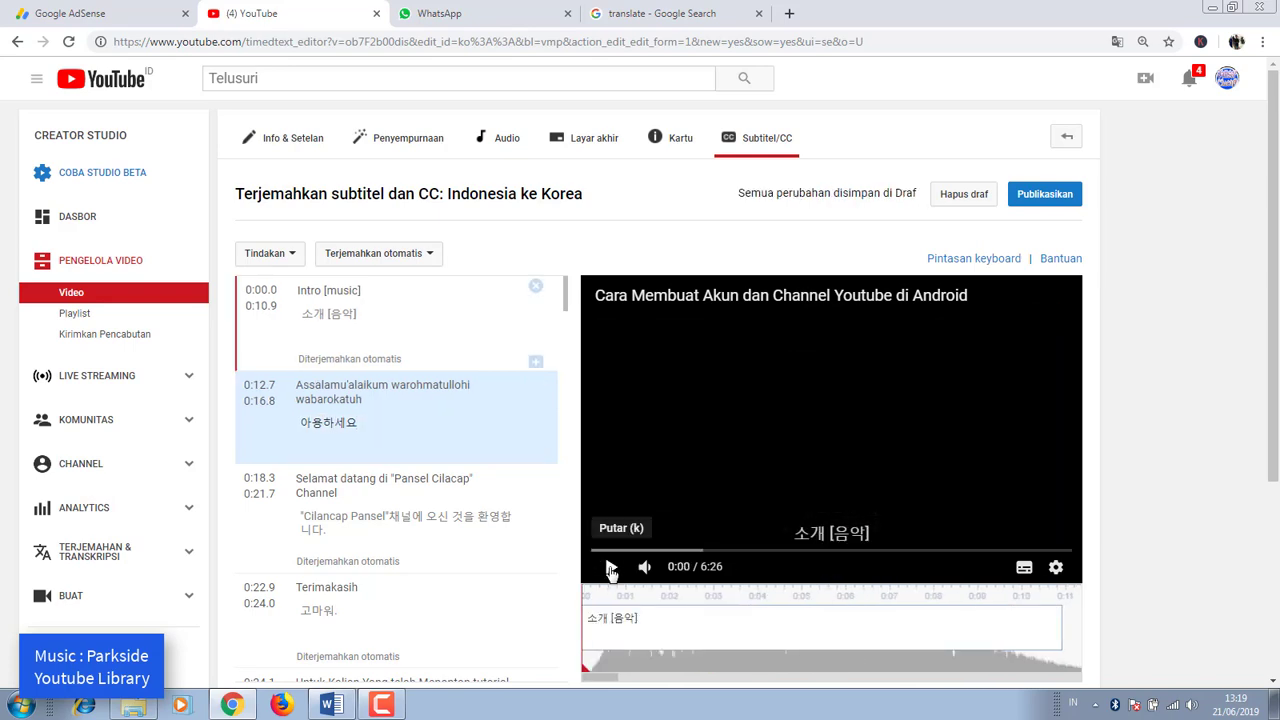
pyautogui.click(611, 568)
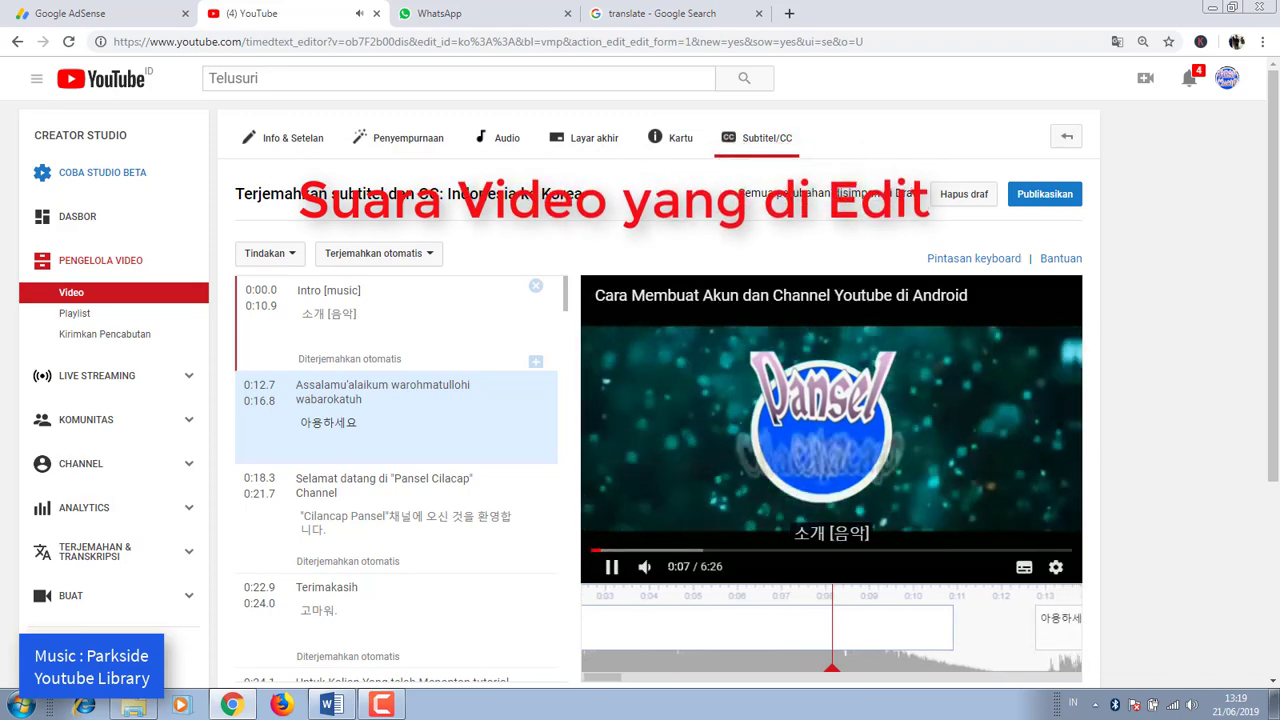
pyautogui.click(645, 567)
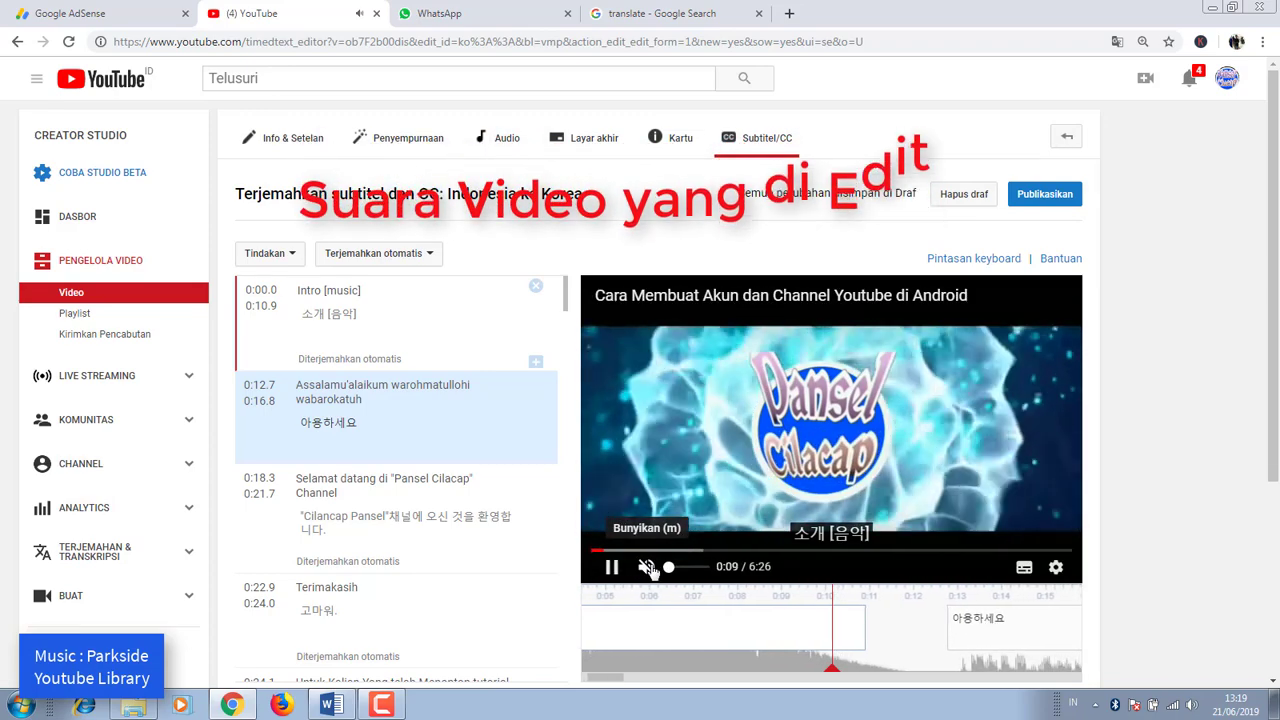
pyautogui.click(645, 567)
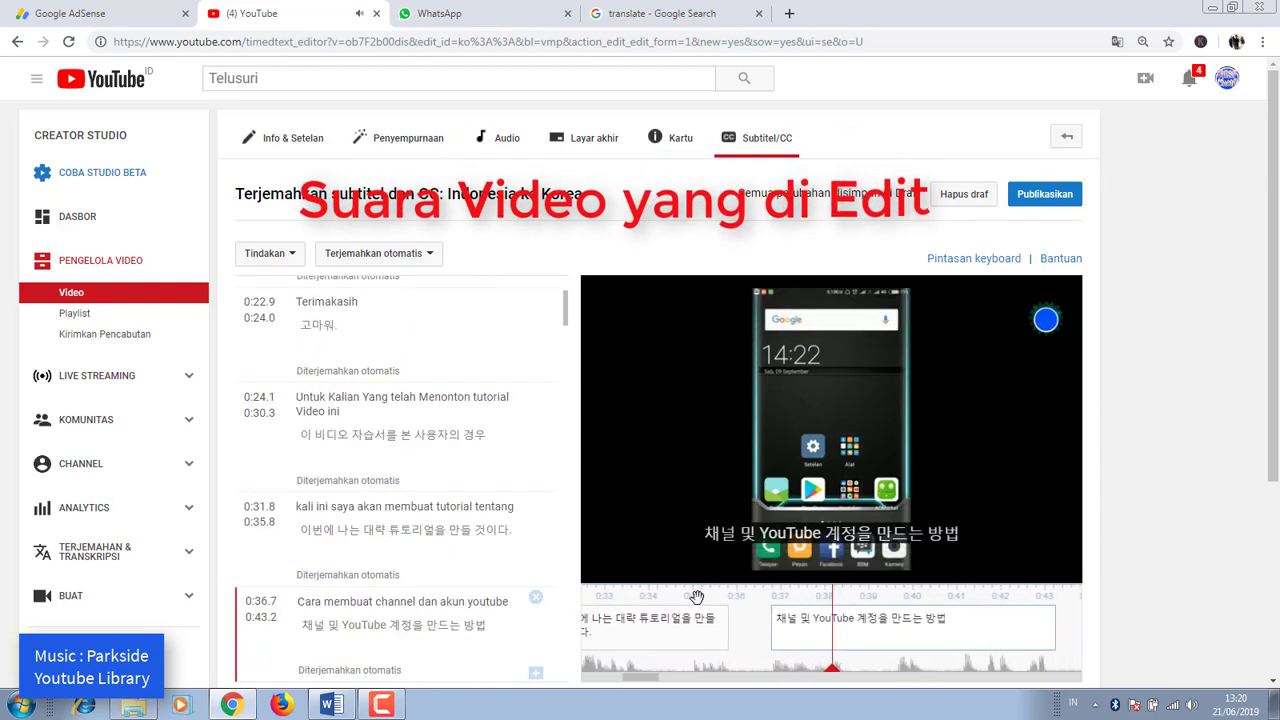
pyautogui.click(612, 567)
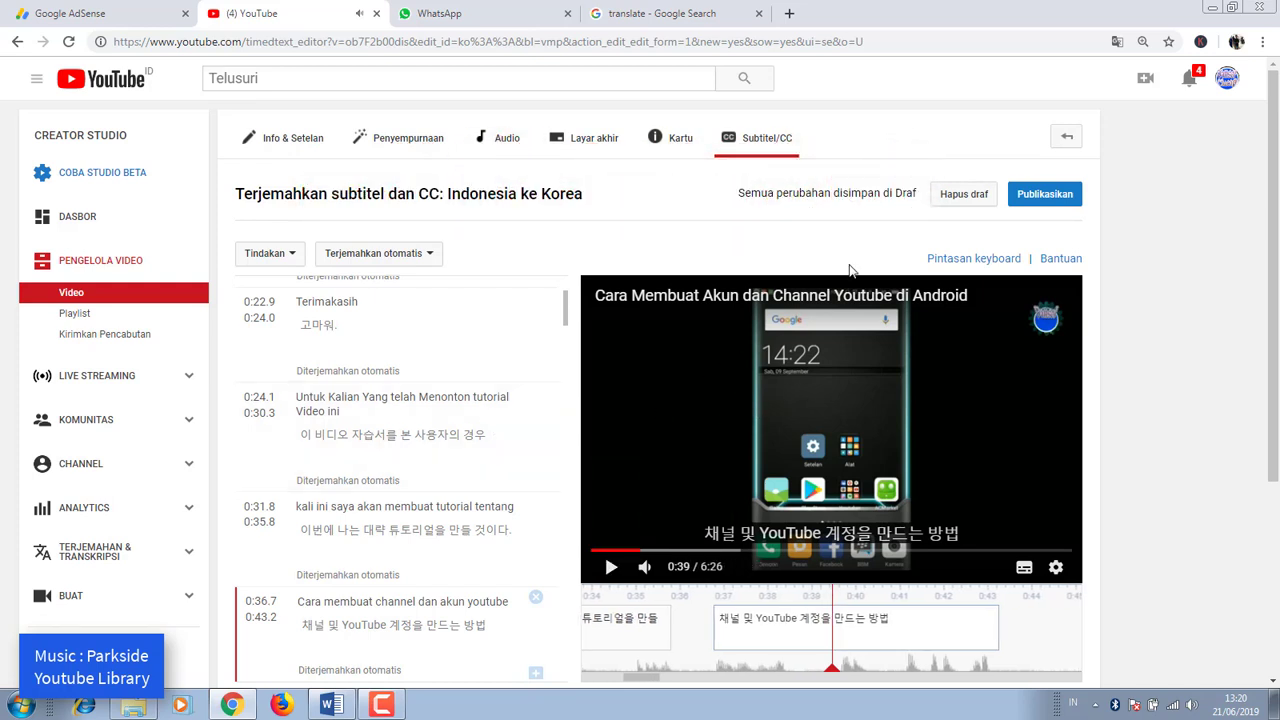
# Publish the Korean subtitles
pyautogui.click(1043, 204)
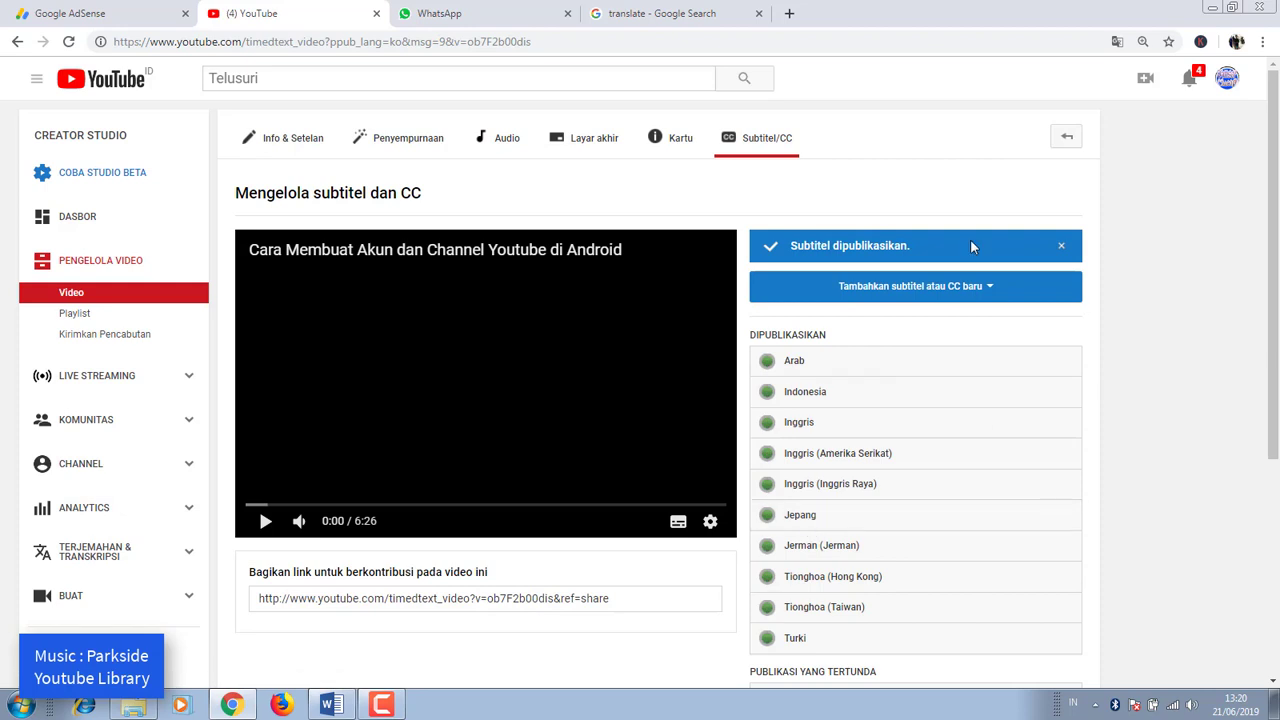
# Reload the subtitle management page and skip the playing video ahead to about 0:24
pyautogui.click(70, 44)
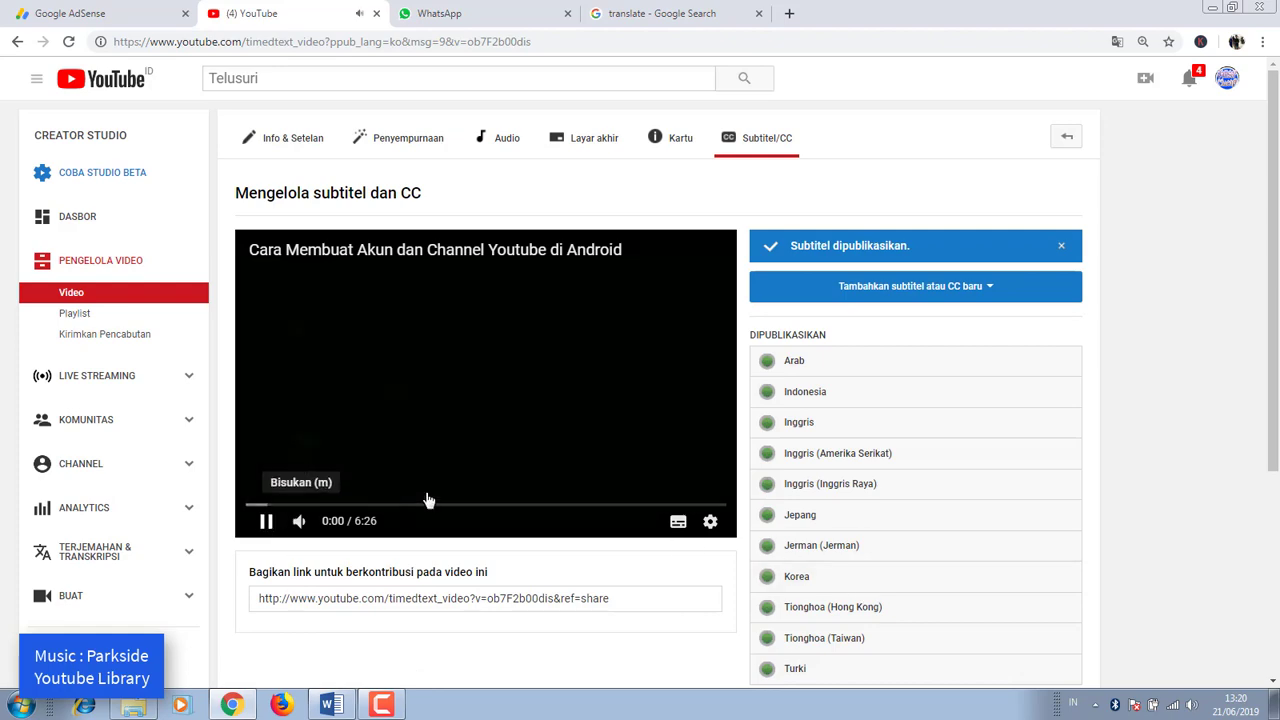
pyautogui.click(276, 505)
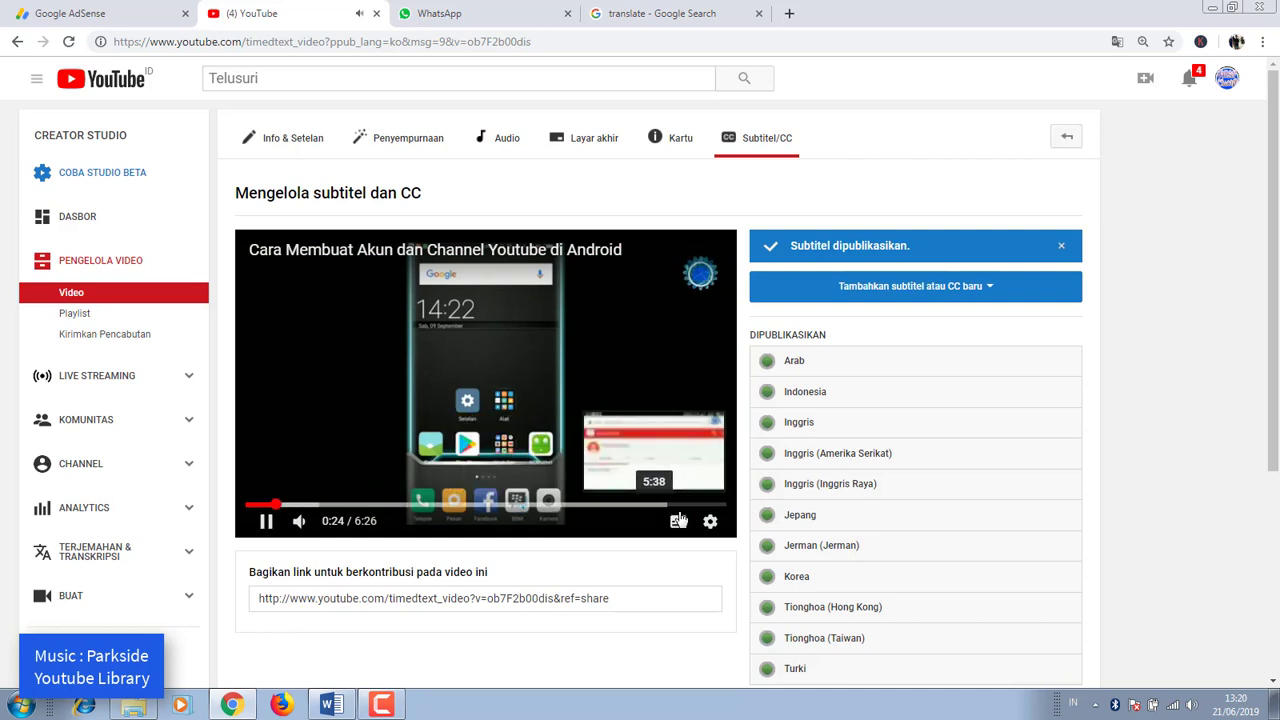
# Select the Korean subtitles in the video player while it plays, and switch the subtitles back off
pyautogui.click(710, 522)
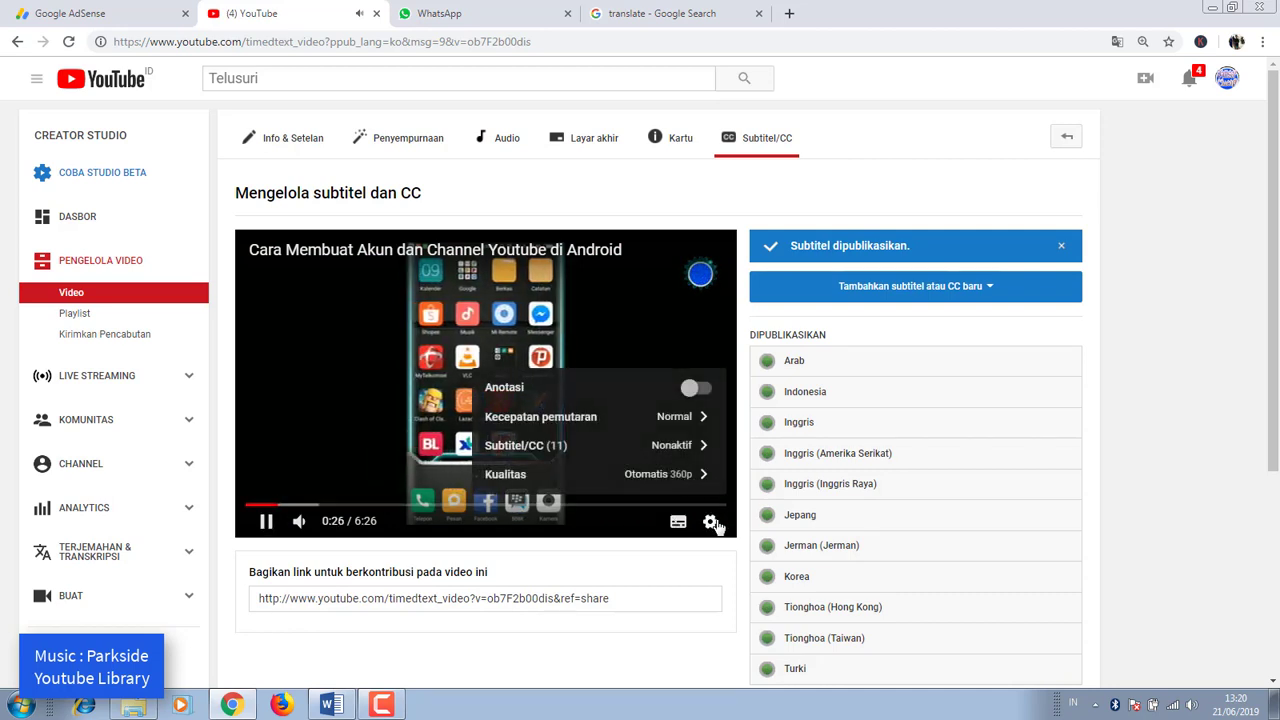
pyautogui.click(694, 447)
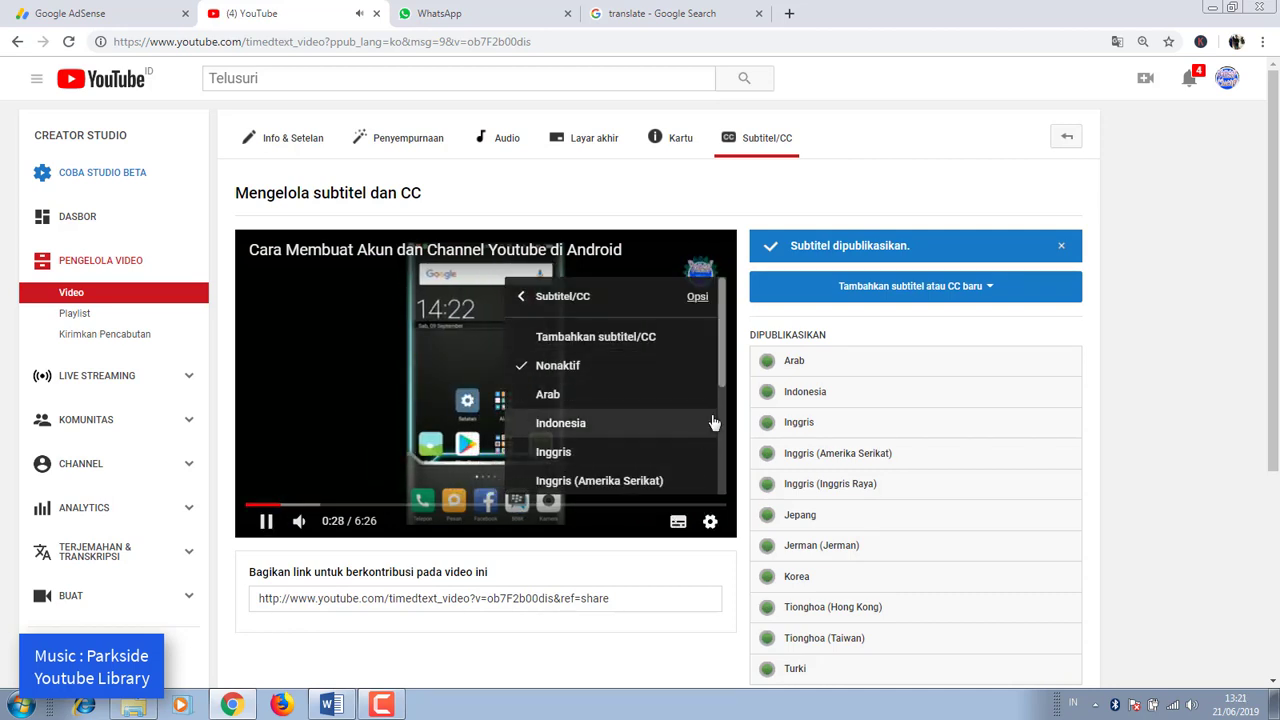
pyautogui.moveTo(726, 362); pyautogui.dragTo(726, 432)
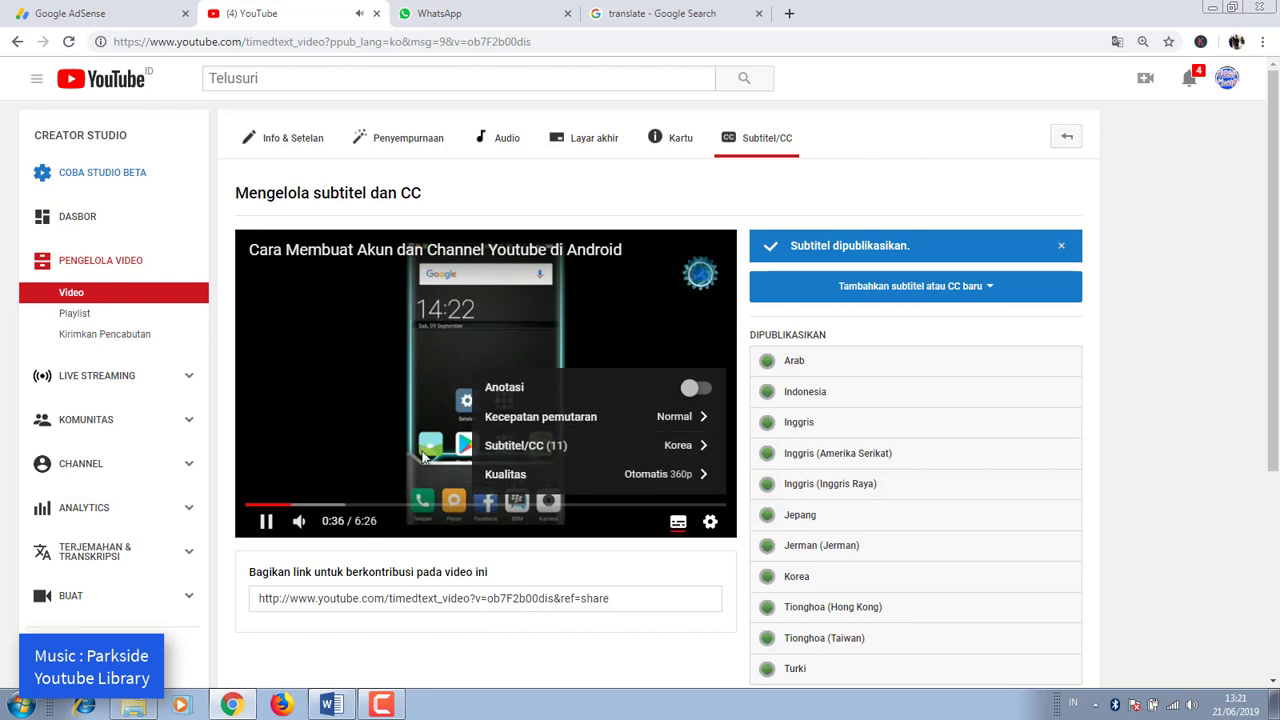
pyautogui.click(678, 522)
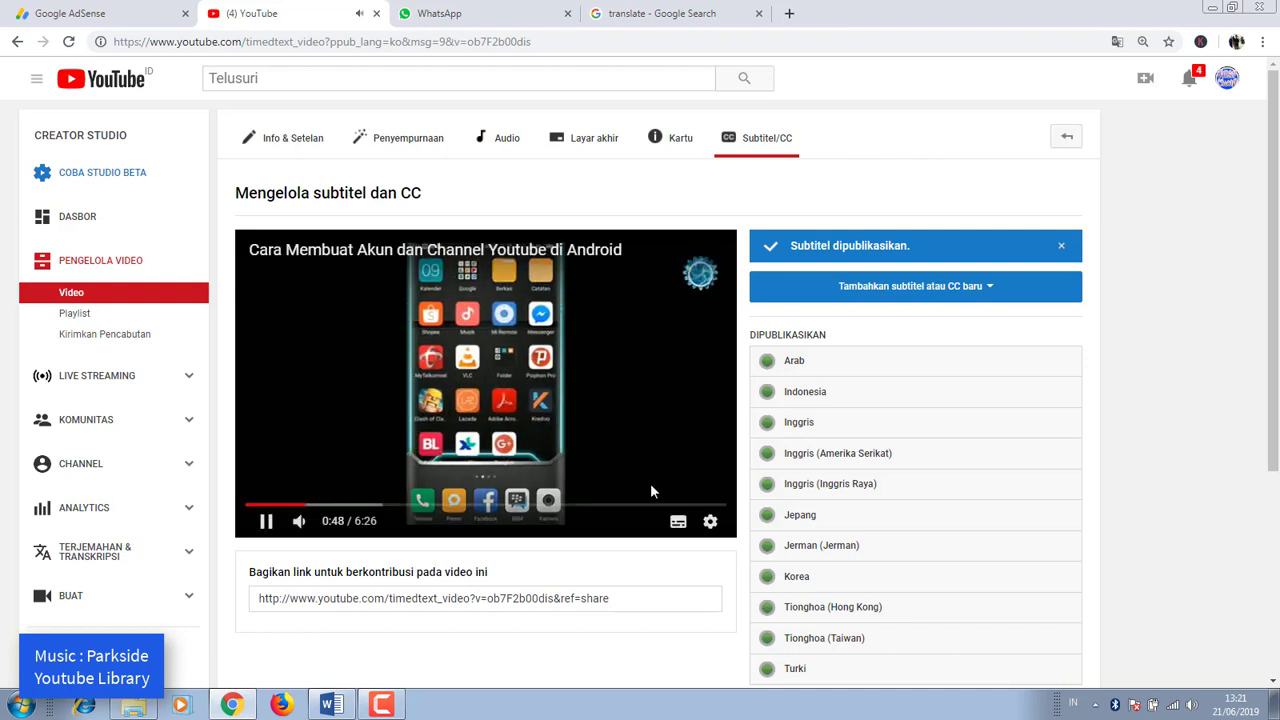
pyautogui.rightClick(700, 478)
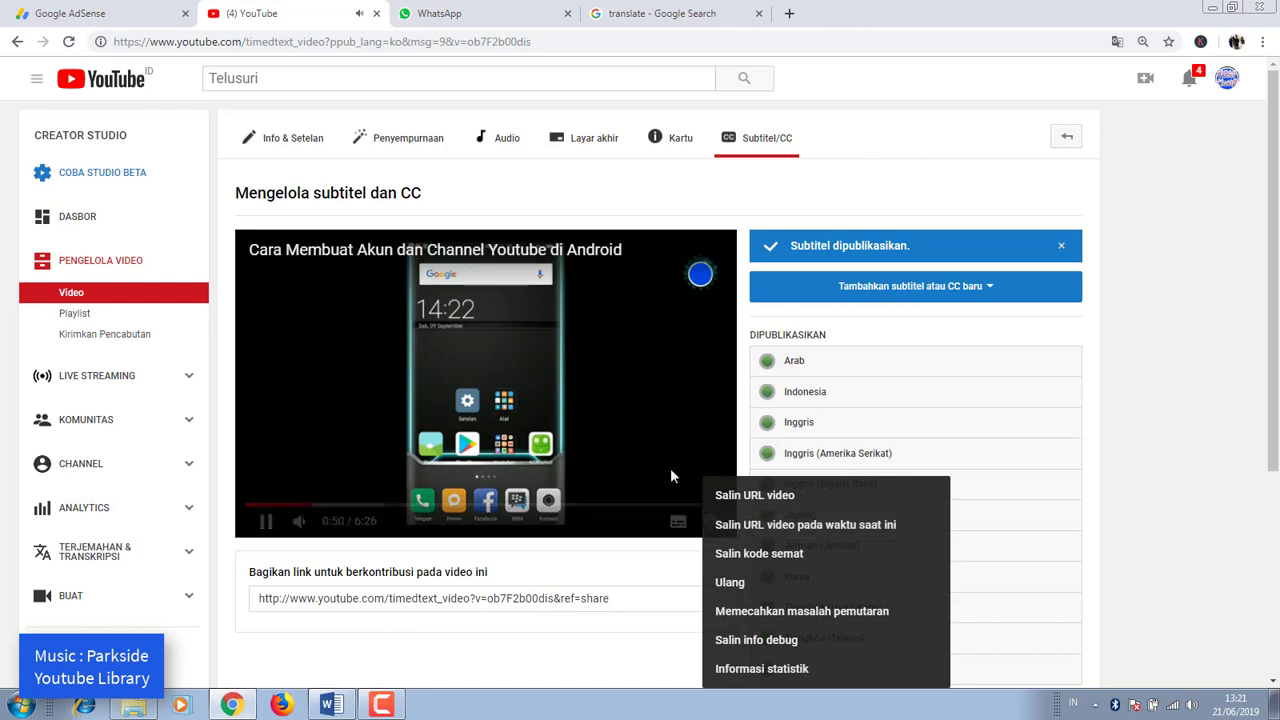
pyautogui.rightClick(748, 469)
pyautogui.click(595, 436)
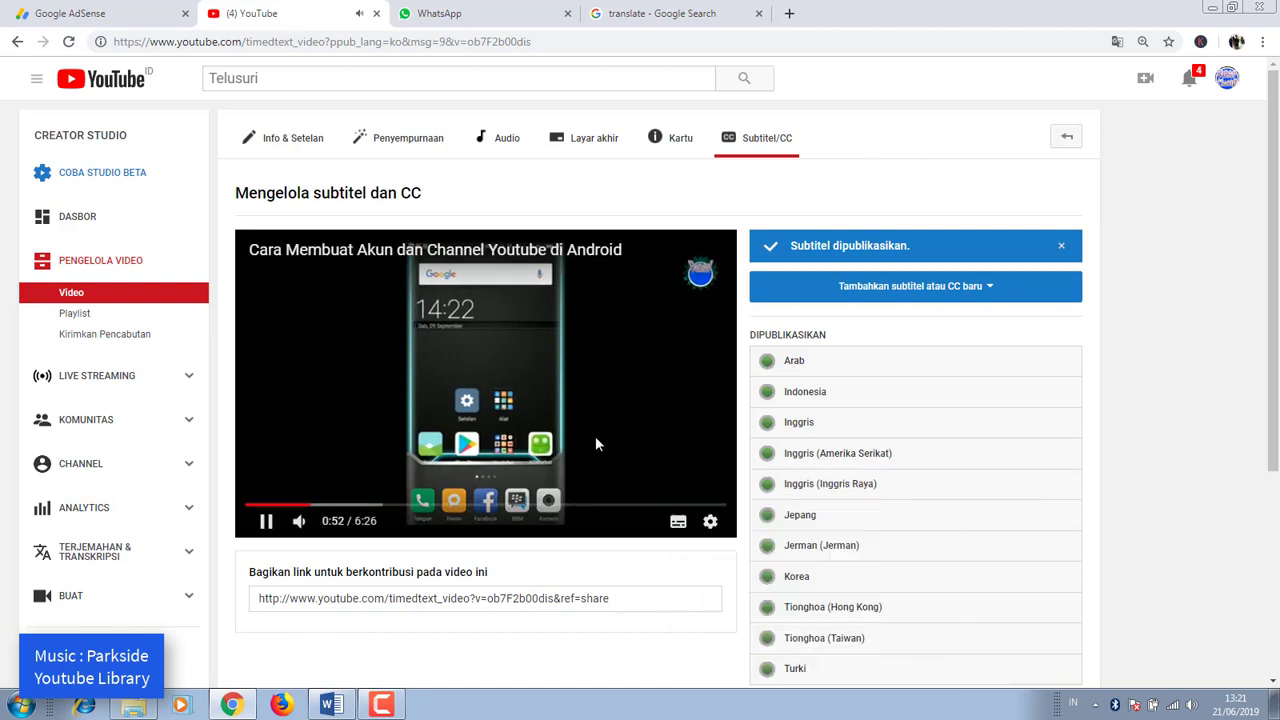
# Pause the video at 0:52 and select Korean as the player's subtitle language
pyautogui.click(595, 437)
pyautogui.click(710, 521)
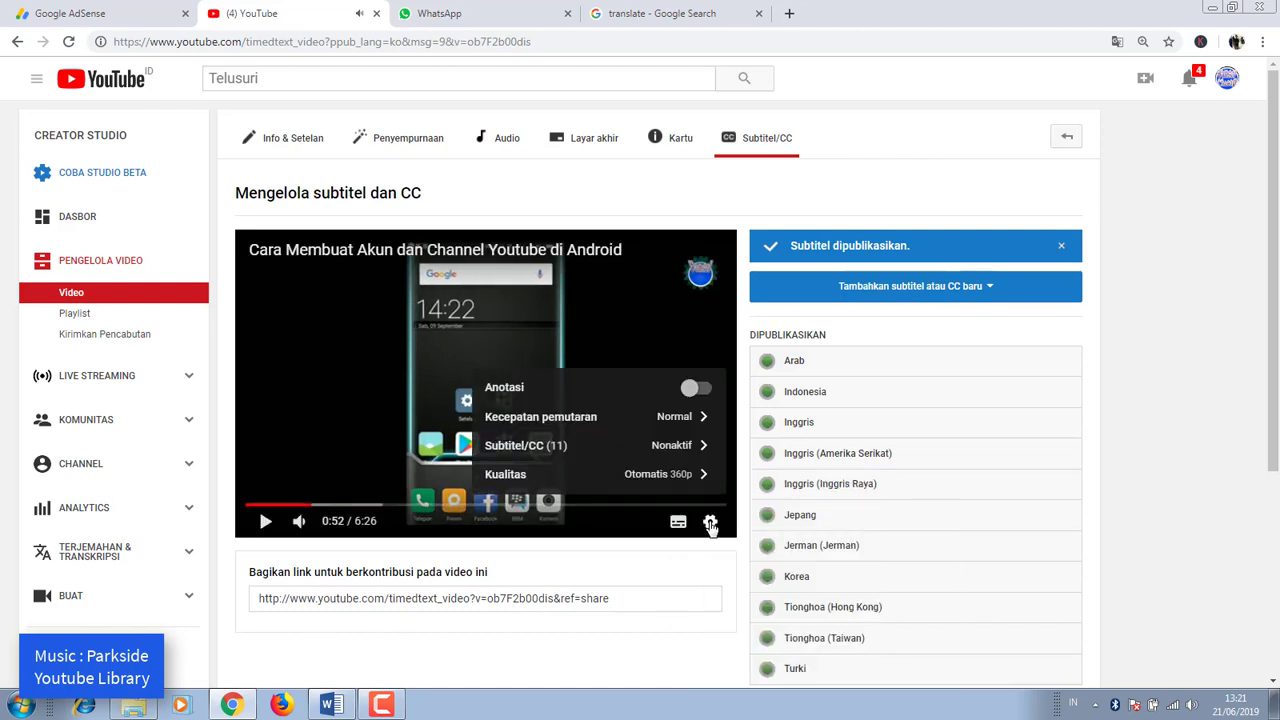
pyautogui.click(679, 456)
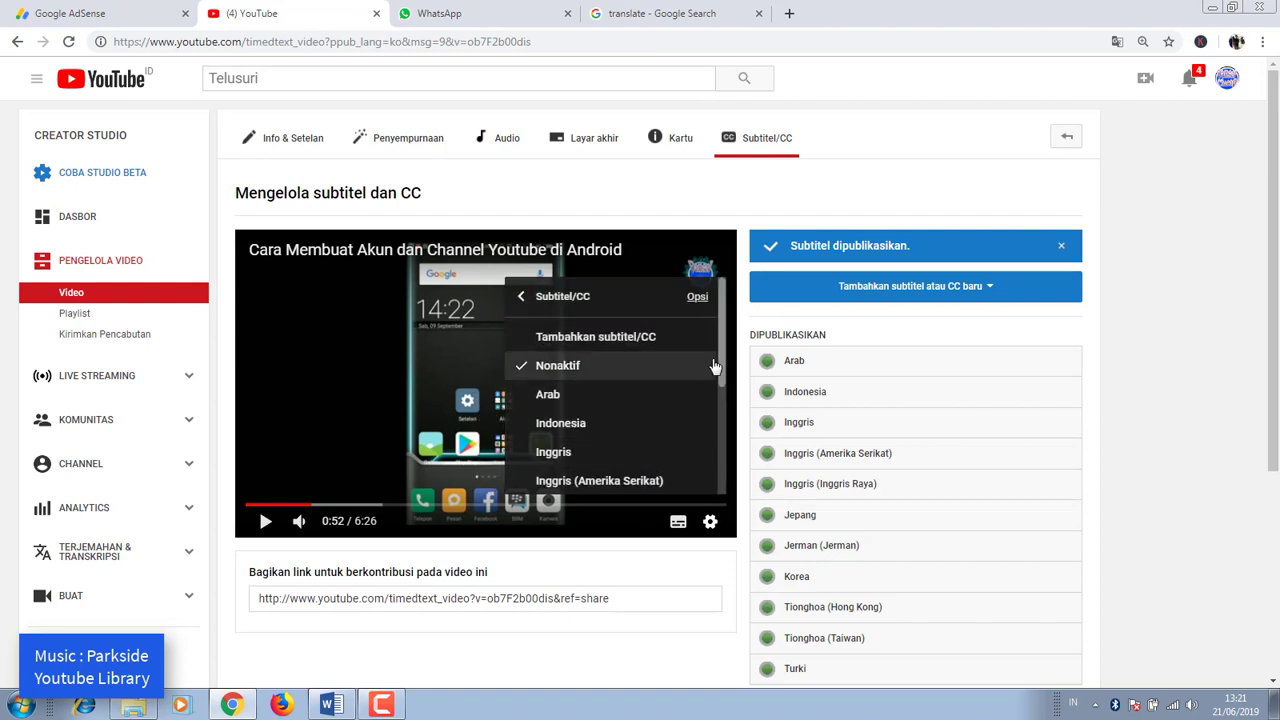
pyautogui.moveTo(724, 357); pyautogui.dragTo(733, 442)
pyautogui.click(561, 437)
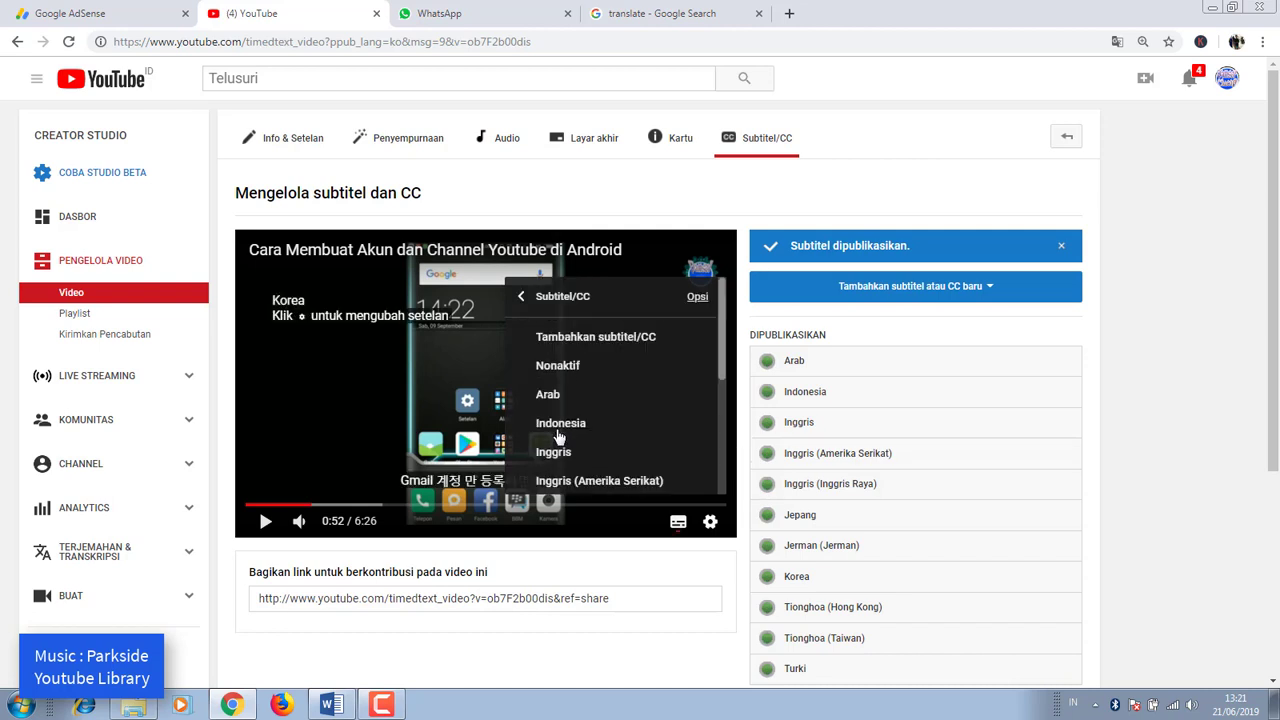
# Turn the Korean subtitles off and on again, and resume playback from 0:52 to check them
pyautogui.click(680, 527)
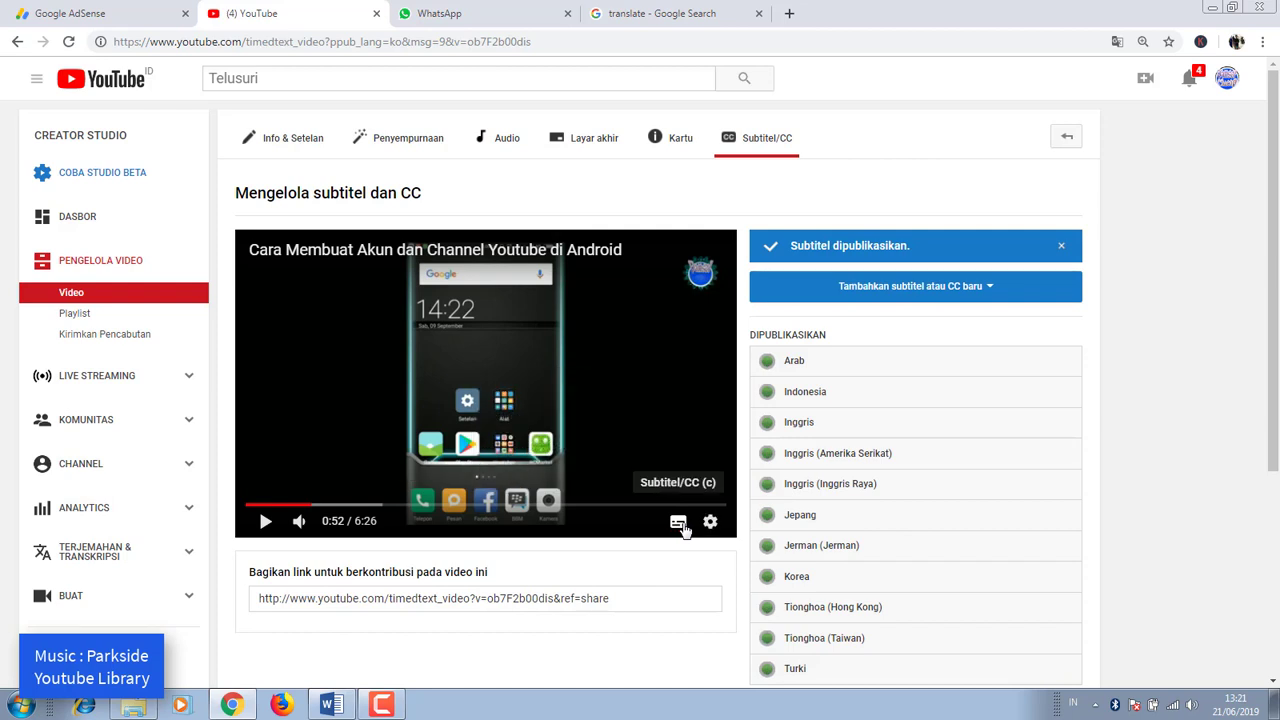
pyautogui.click(678, 524)
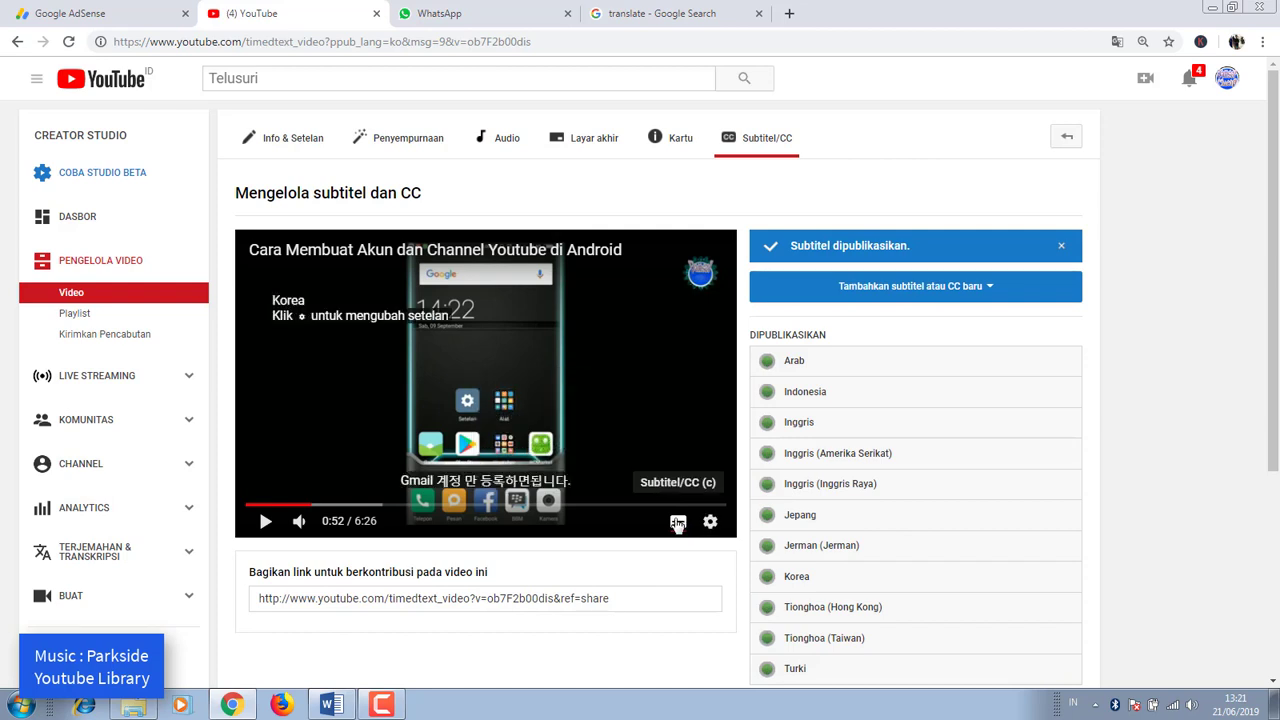
pyautogui.click(266, 523)
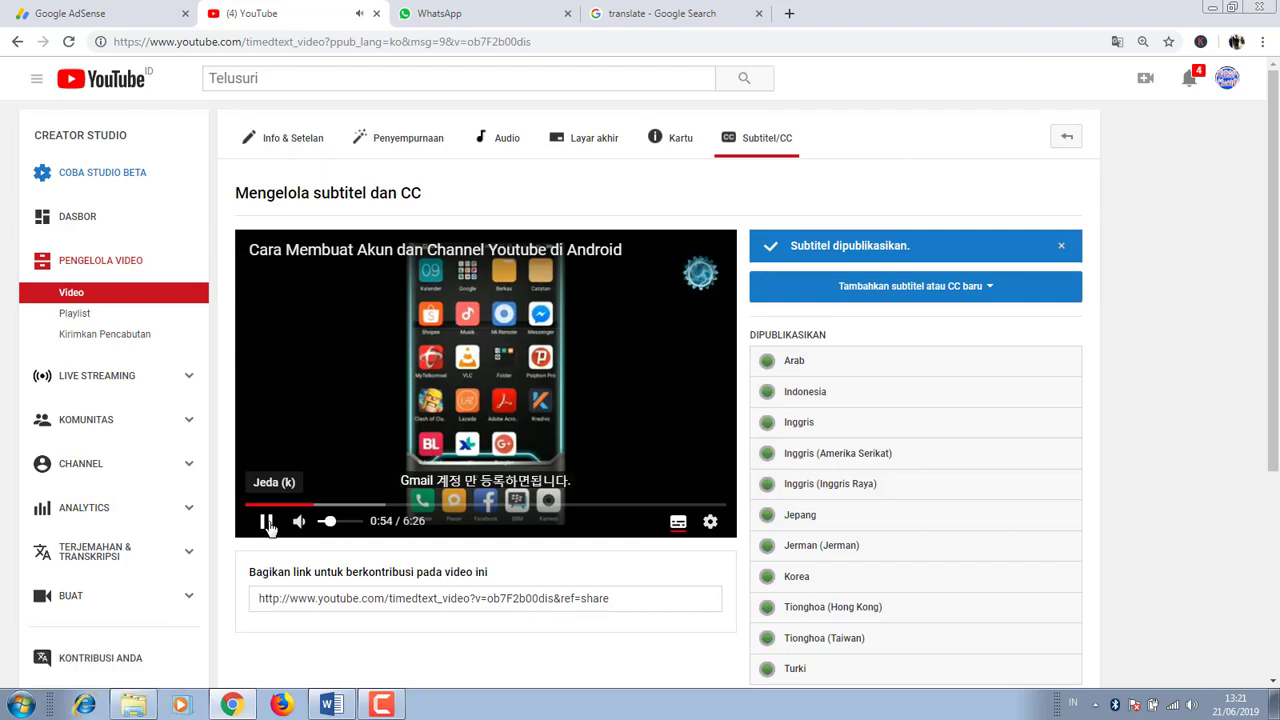